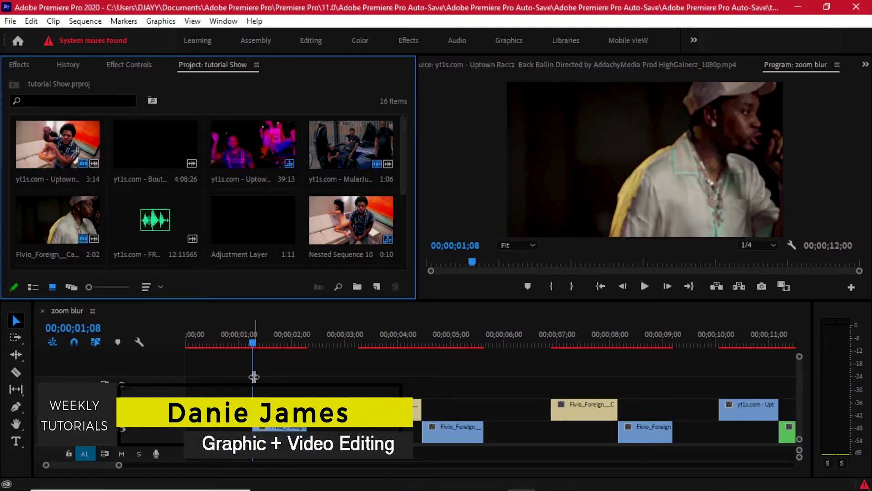
Step: Play the sequence and park the playhead on the cut at 01;08
left_click(187, 338)
key("space")
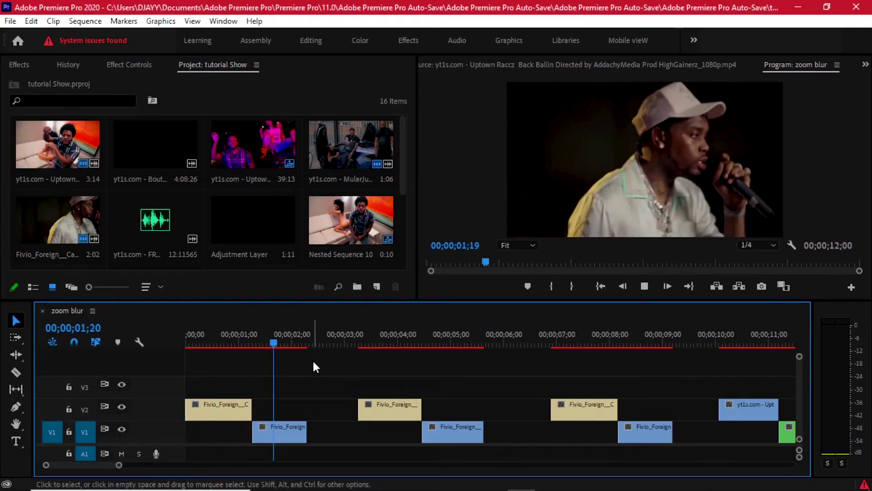
key("space")
left_click(265, 339)
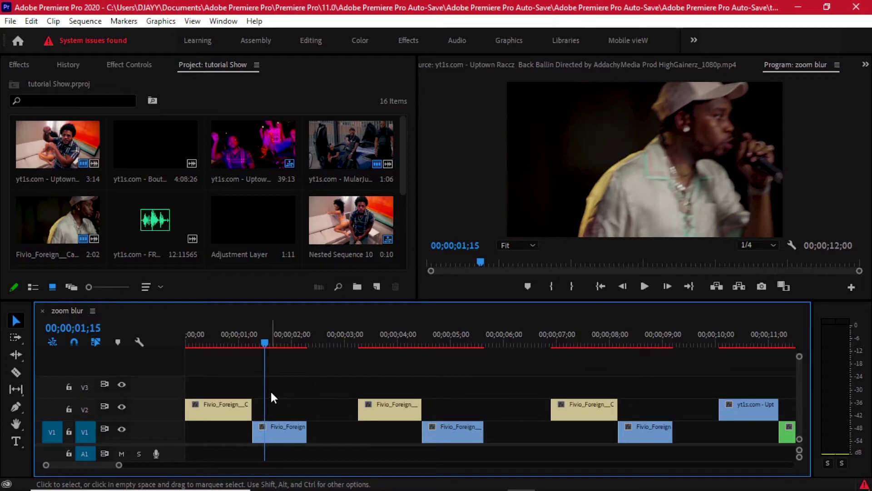
scroll(268, 396, "up", 3)
scroll(282, 391, "down", 2)
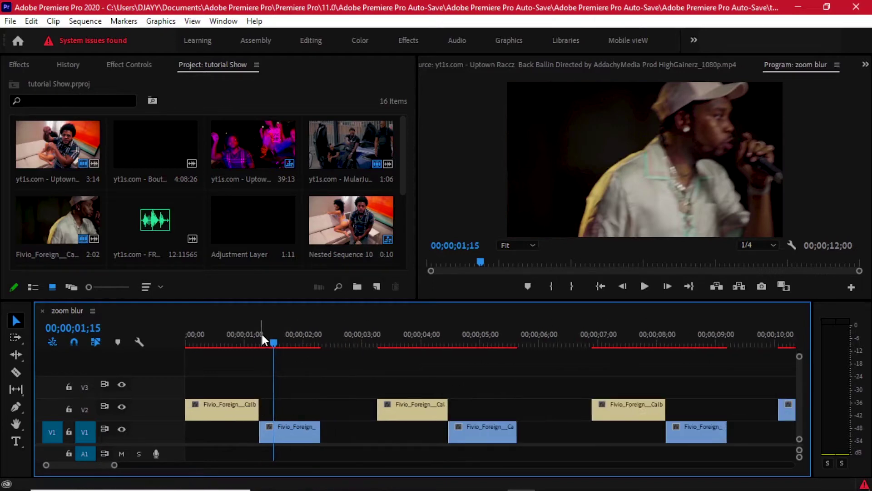
left_click(262, 339)
scroll(258, 334, "up", 2)
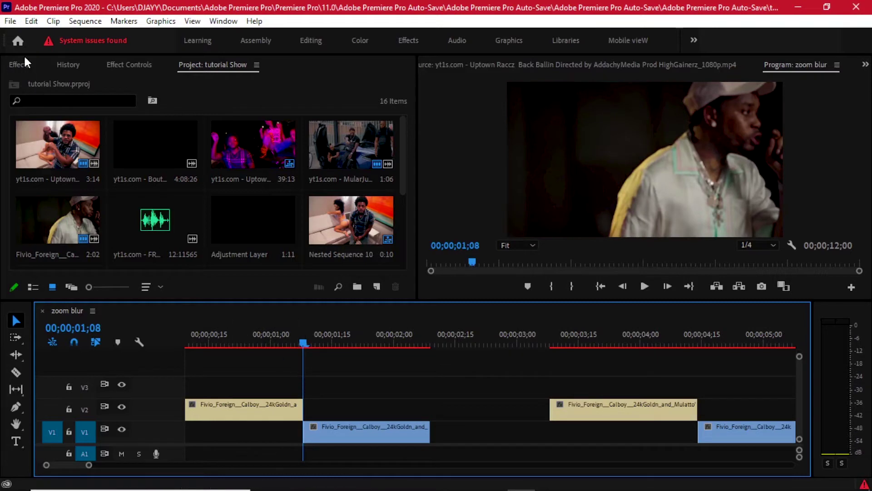
Step: Create a new 1920x1080 adjustment layer from File > New
left_click(376, 287)
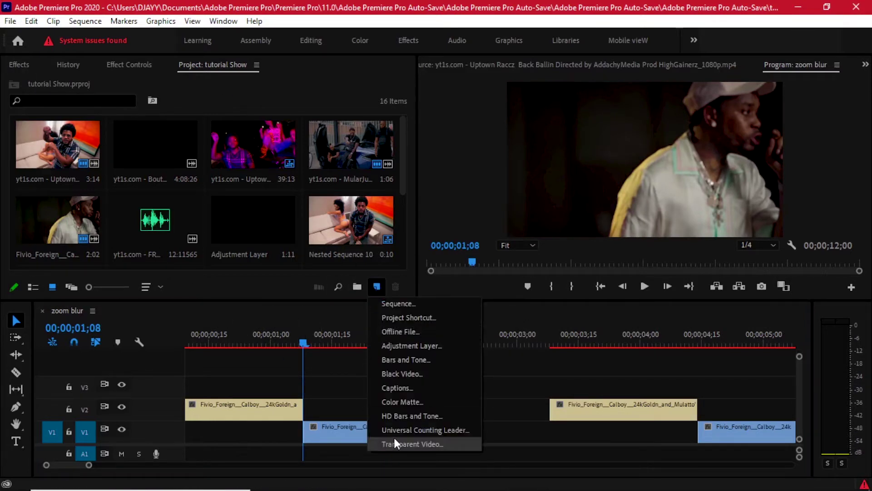
left_click(333, 374)
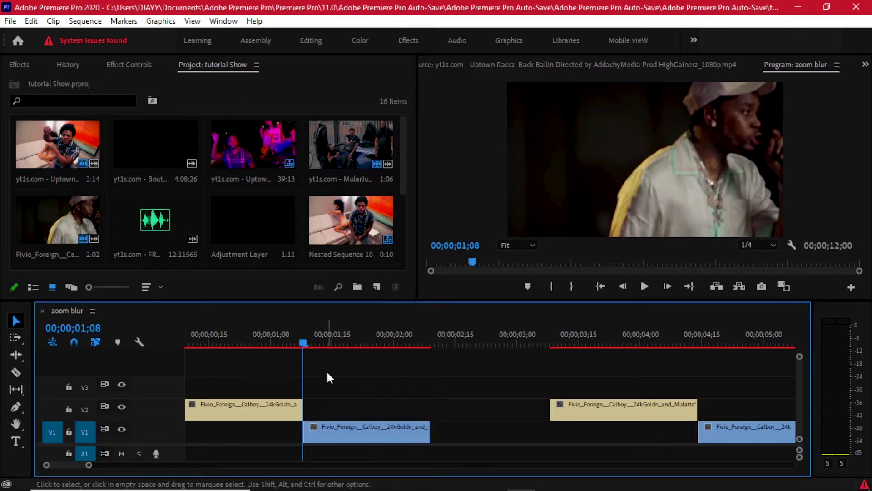
left_click(11, 21)
mouse_move(51, 29)
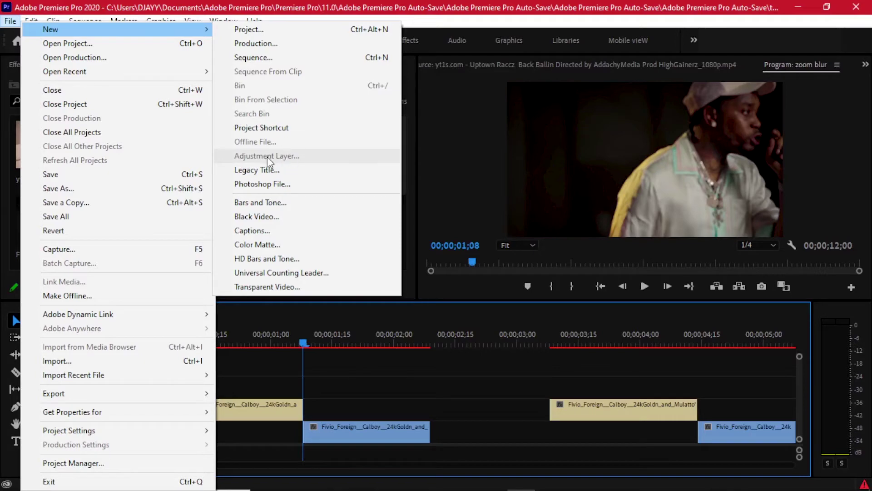
left_click(442, 113)
left_click(195, 61)
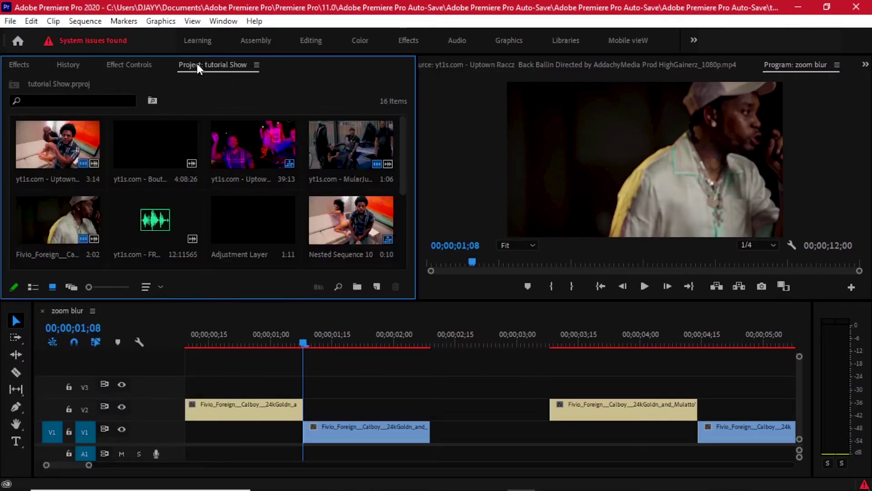
left_click(10, 20)
mouse_move(190, 25)
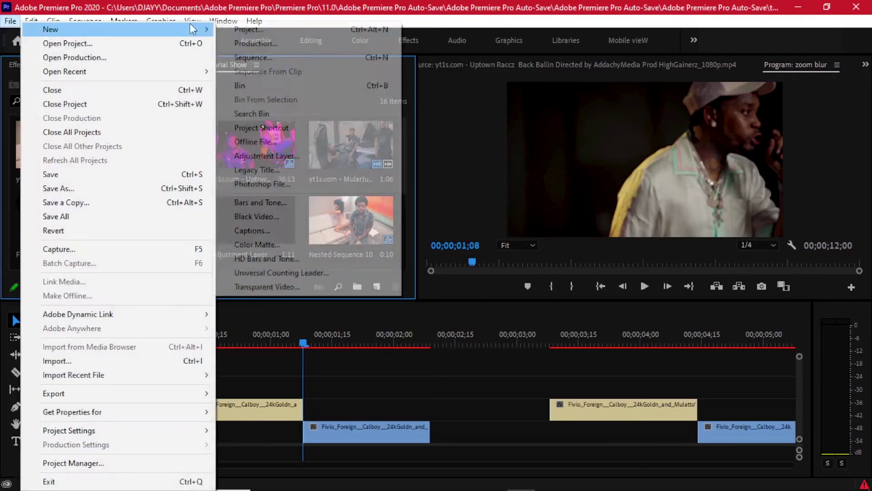
left_click(272, 154)
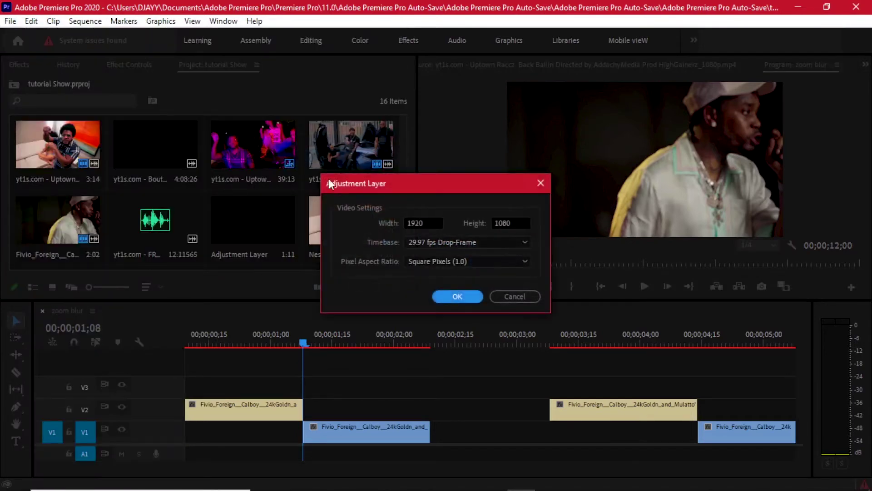
left_click(457, 296)
Step: Place the adjustment layer on V3 and trim it to run from 01;03 to 01;13
left_click_drag(63, 212, 291, 387)
key("=")
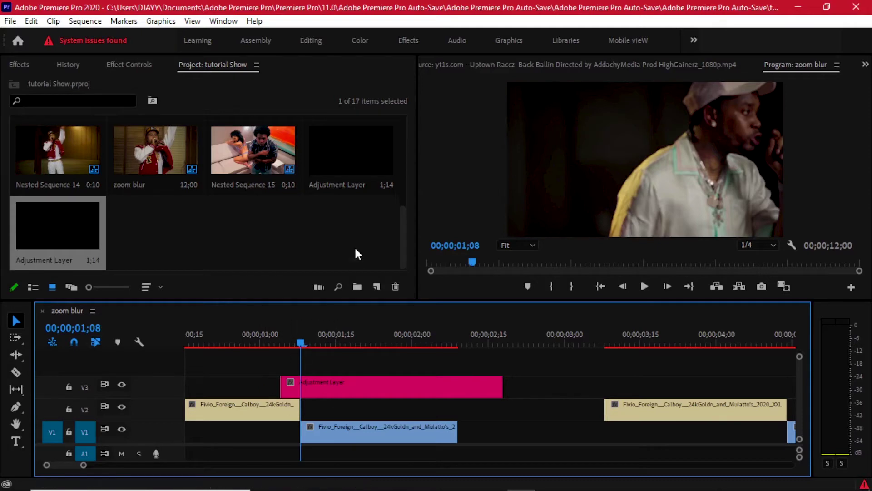
key("shift+Left")
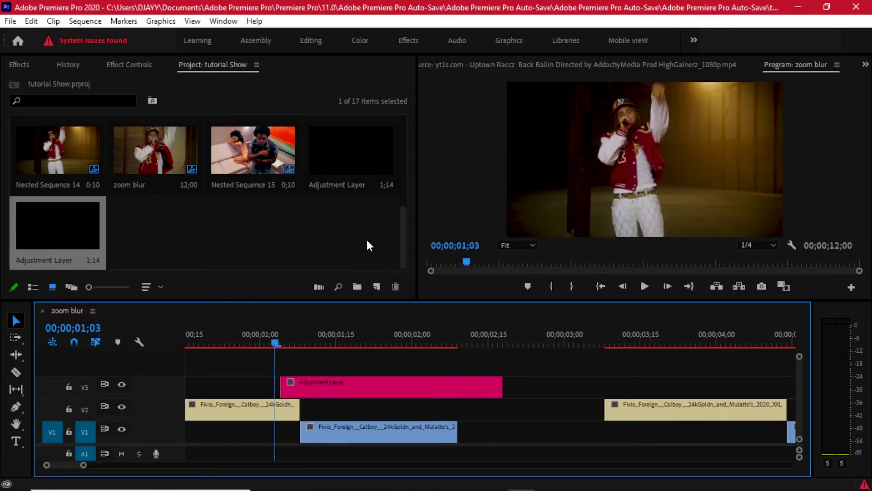
left_click_drag(280, 381, 284, 377)
left_click_drag(287, 340, 299, 340)
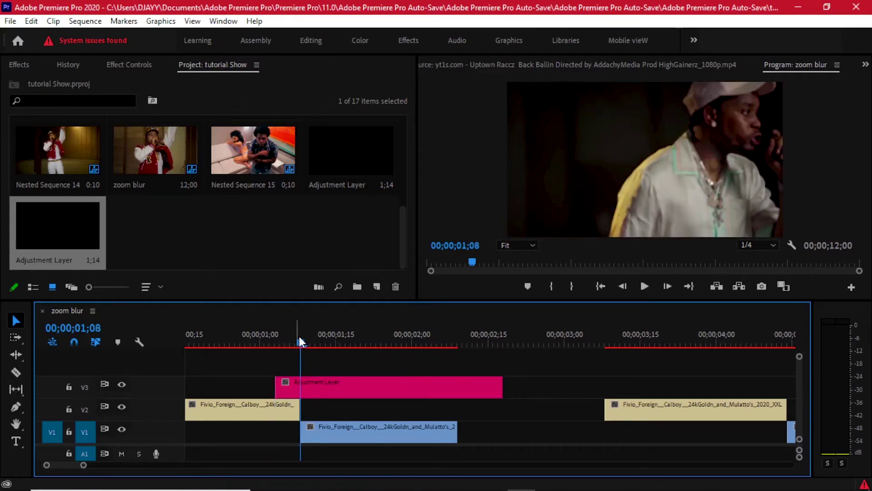
key("shift+Right")
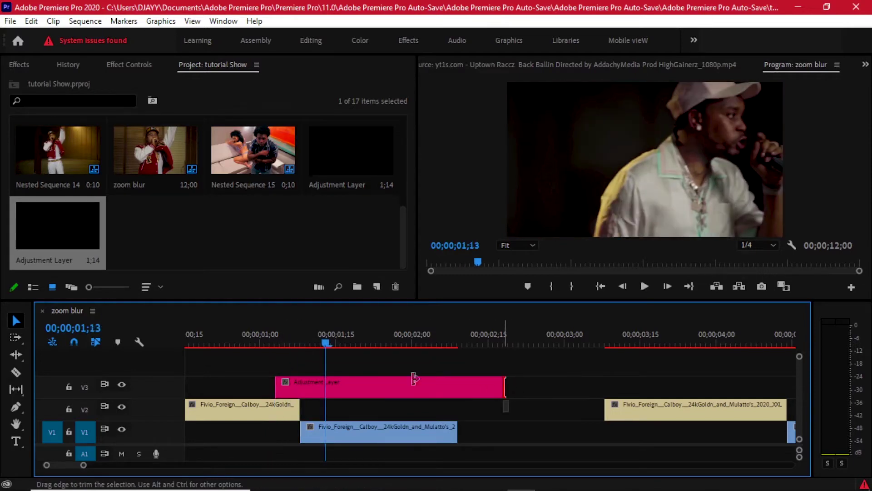
left_click_drag(503, 387, 326, 378)
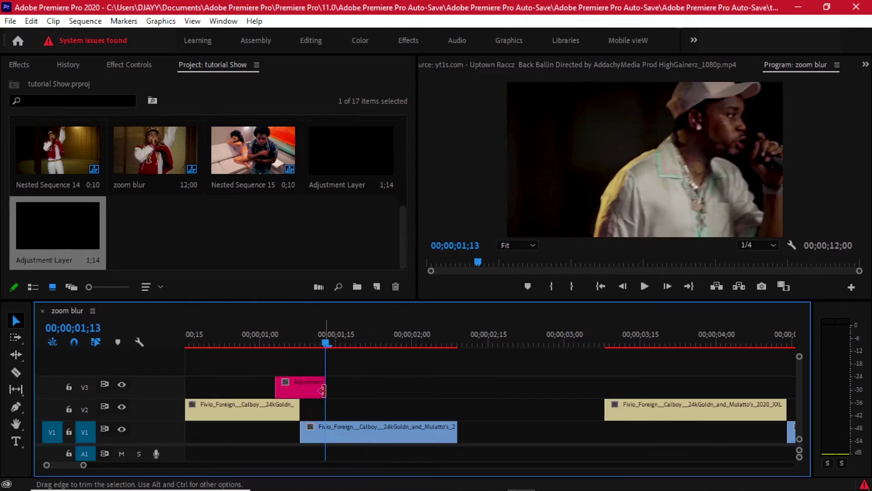
left_click(18, 66)
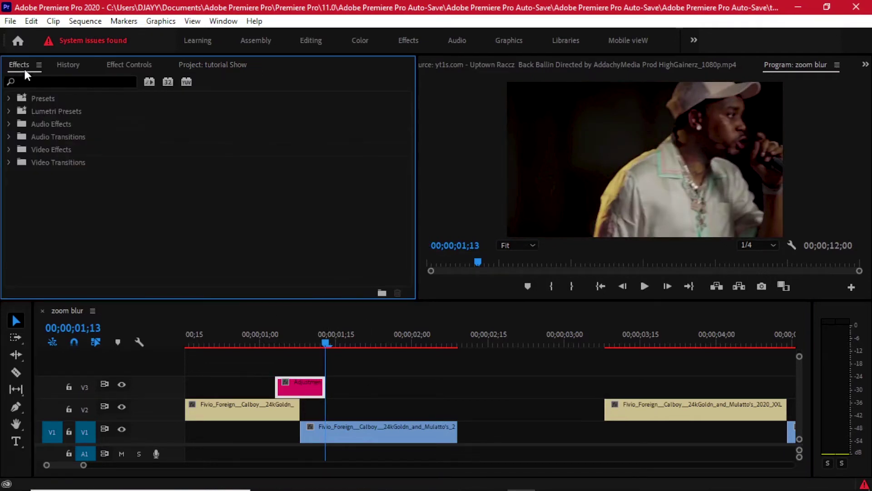
Step: Search 'transform' and apply the Transform effect to the V3 adjustment layer
left_click(223, 22)
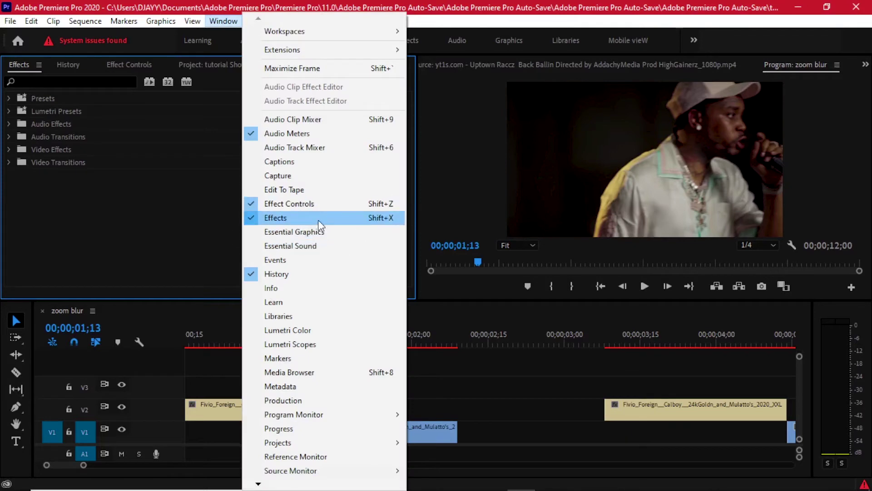
left_click(77, 83)
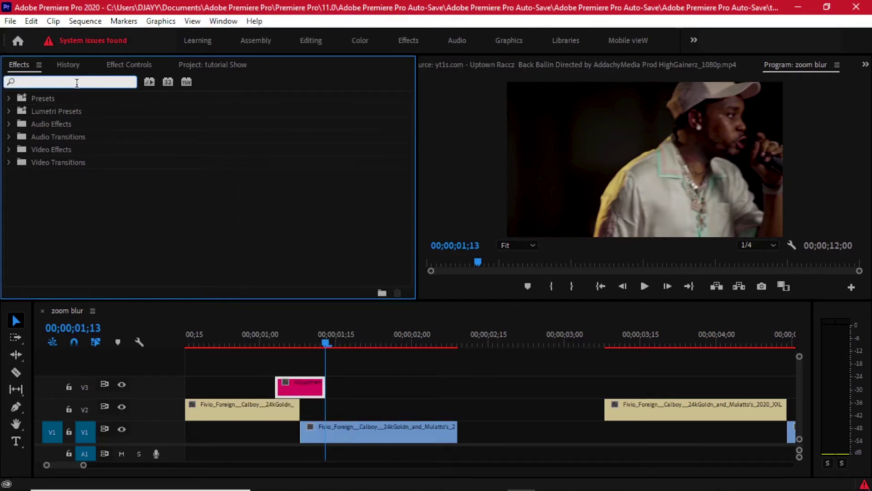
type("transform")
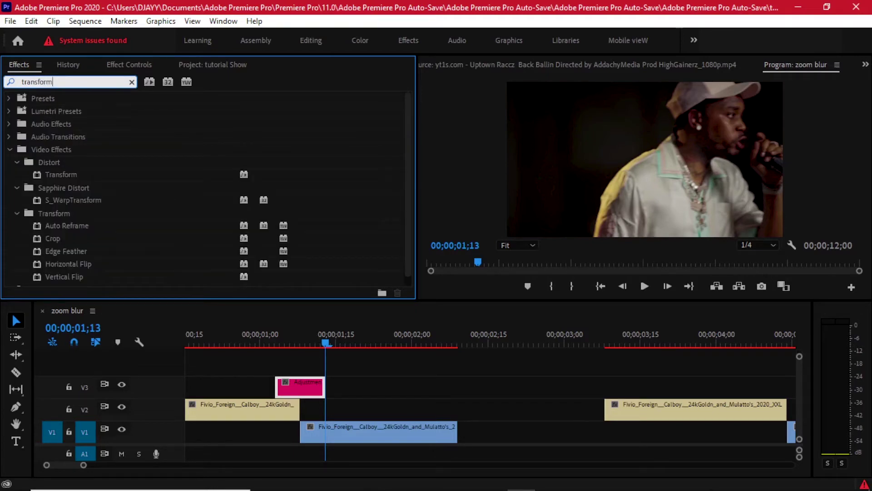
left_click_drag(54, 174, 306, 386)
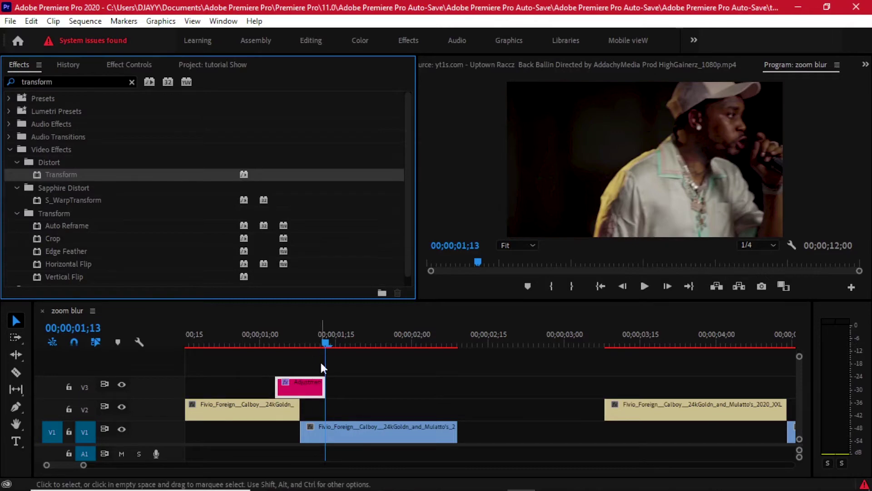
Step: Search 'blur' and apply Channel Blur to the same adjustment layer
left_click(68, 82)
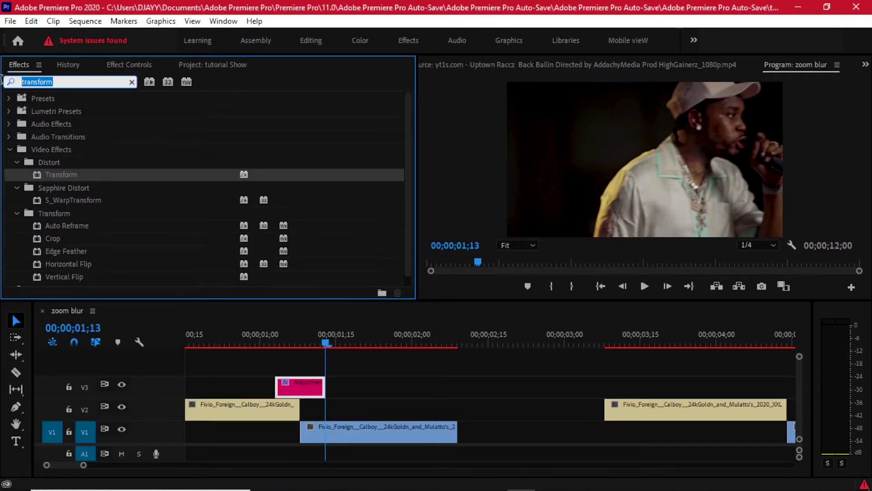
key("ctrl+a")
type("blur")
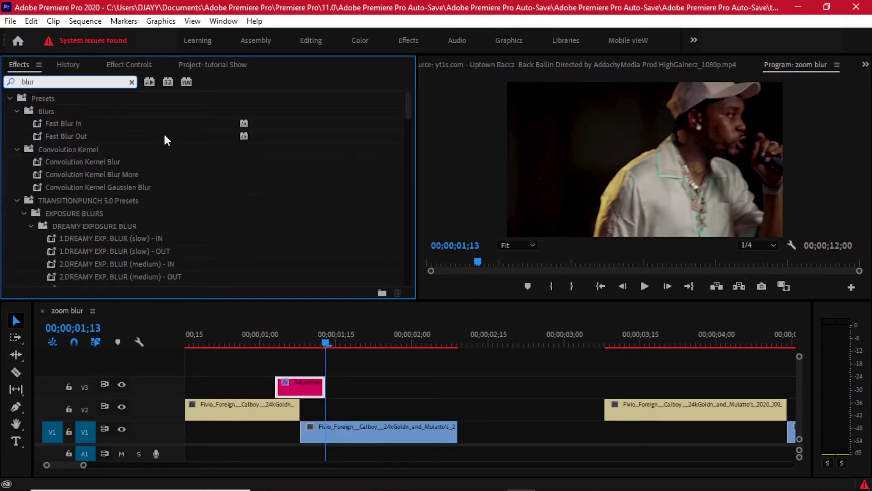
scroll(69, 159, "down", 5)
scroll(81, 152, "up", 3)
scroll(80, 150, "up", 10)
left_click_drag(67, 187, 293, 386)
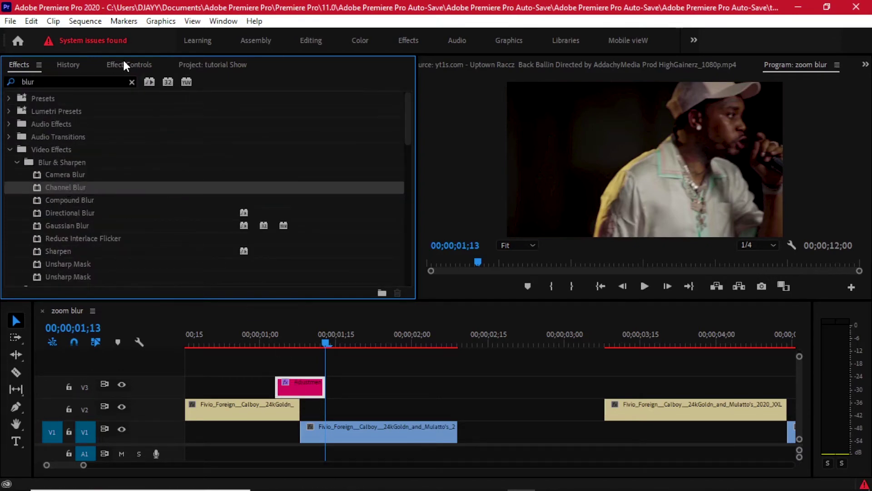
Step: Move Transform below Channel Blur in the adjustment layer's effect order
left_click(123, 63)
scroll(334, 186, "down", 5)
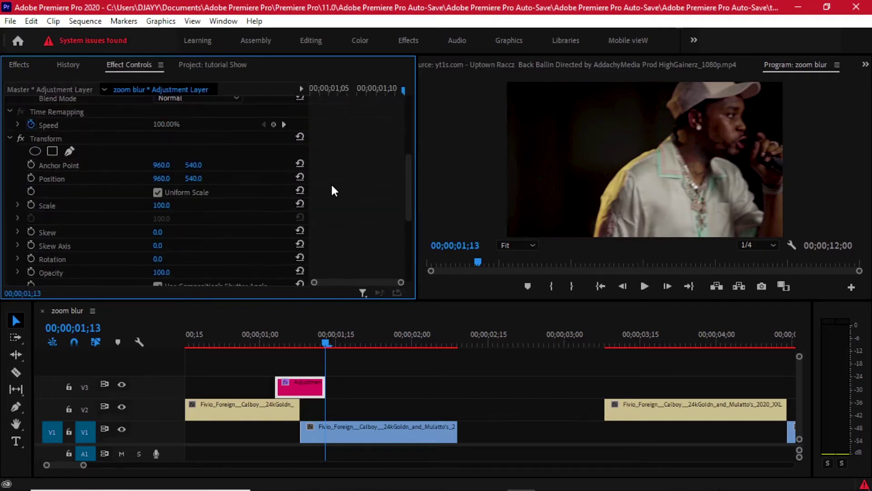
left_click(10, 137)
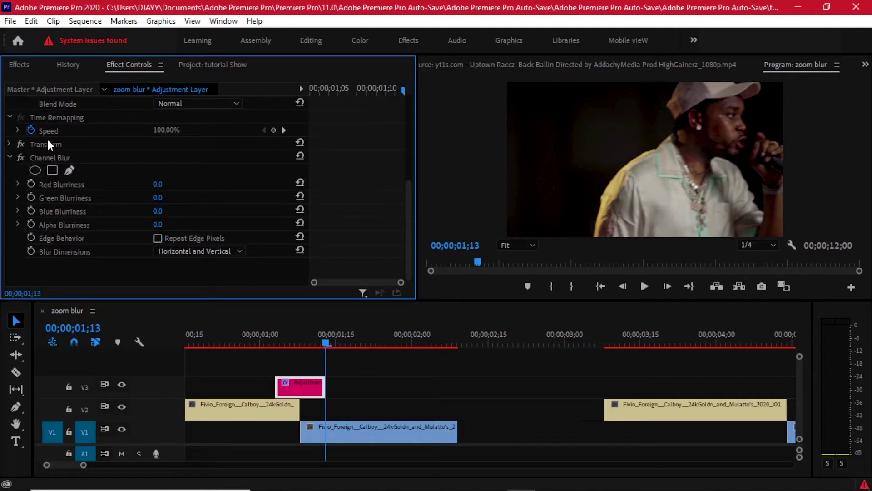
left_click_drag(47, 140, 153, 158)
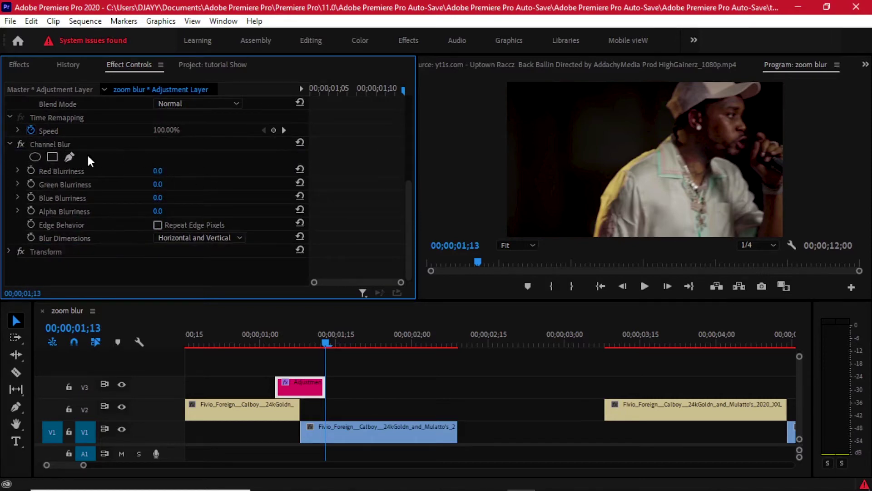
left_click(9, 252)
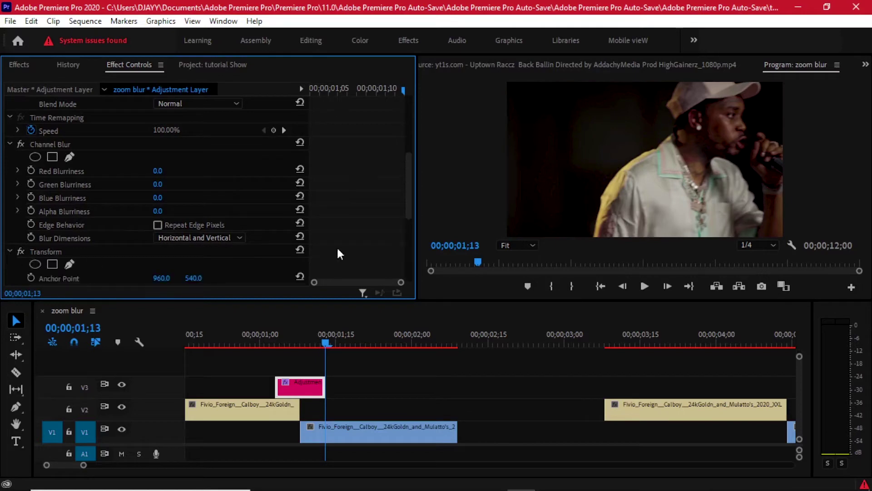
scroll(354, 199, "down", 1)
Step: Keyframe the Transform Scale at 159 on the 01;08 cut
left_click(291, 343)
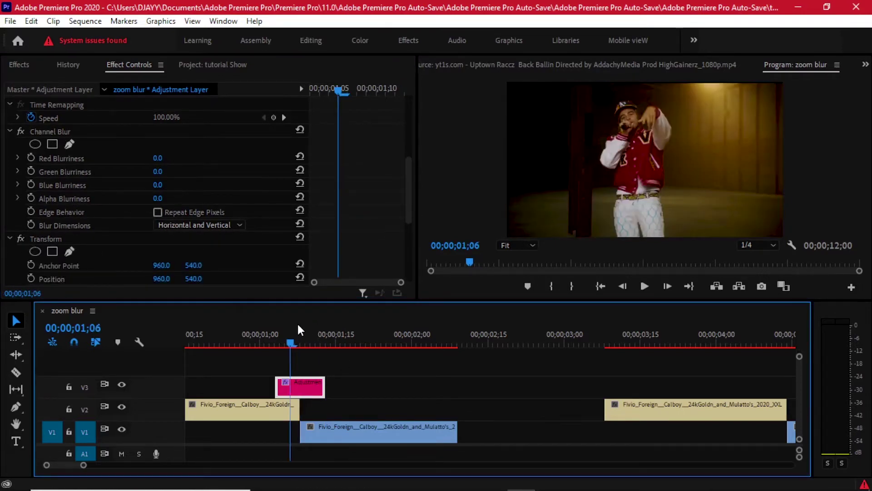
left_click(301, 324)
scroll(354, 181, "down", 5)
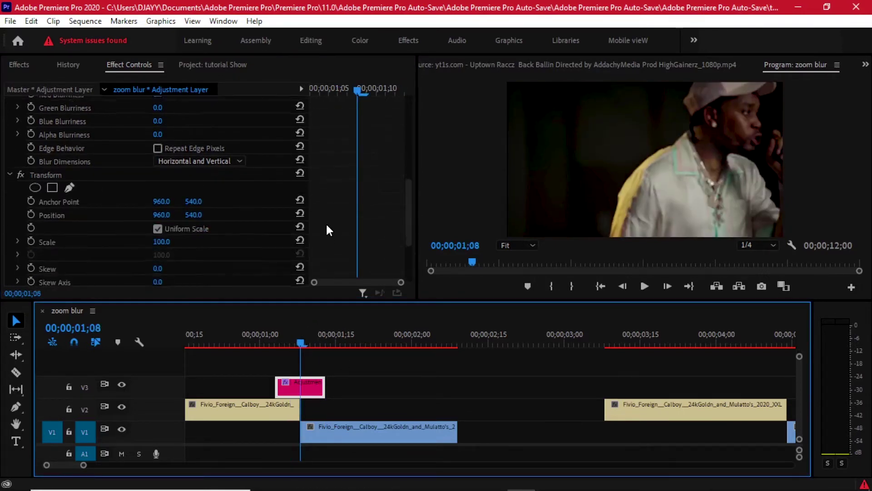
scroll(328, 229, "down", 4)
left_click(31, 190)
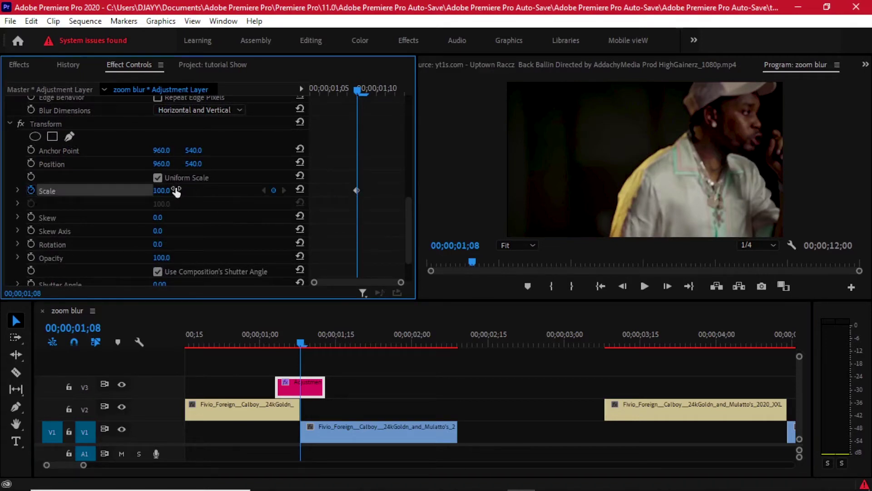
left_click_drag(164, 193, 190, 192)
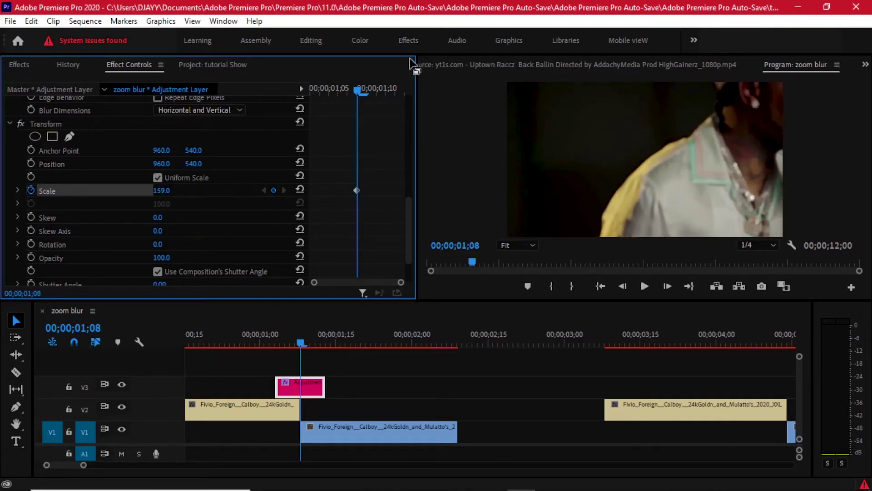
Step: Return Scale to 100 at 01;12 and at 01;03, then scrub the zoom across the cut
left_click_drag(364, 87, 397, 87)
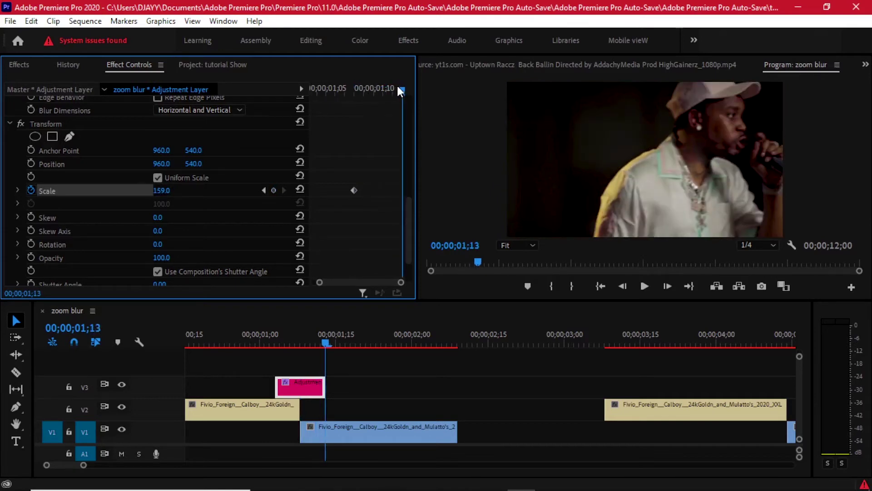
left_click(299, 188)
left_click_drag(367, 91, 288, 89)
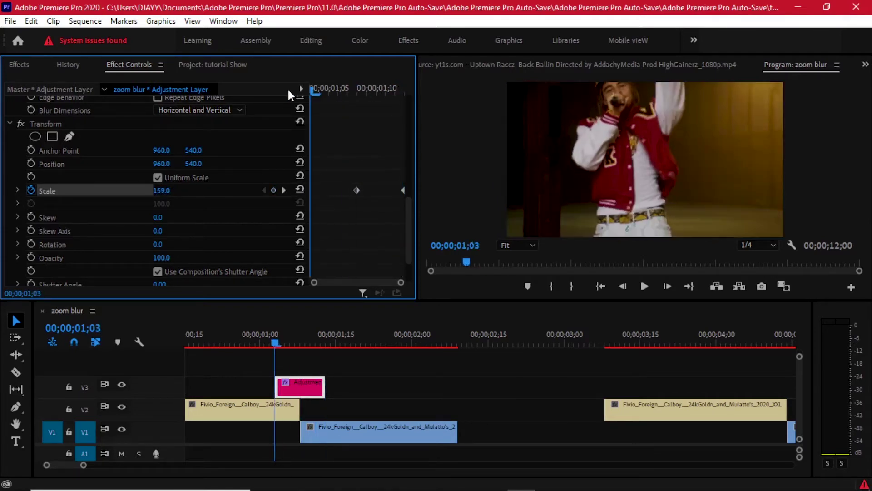
left_click(299, 189)
left_click(269, 344)
left_click_drag(269, 346, 290, 339)
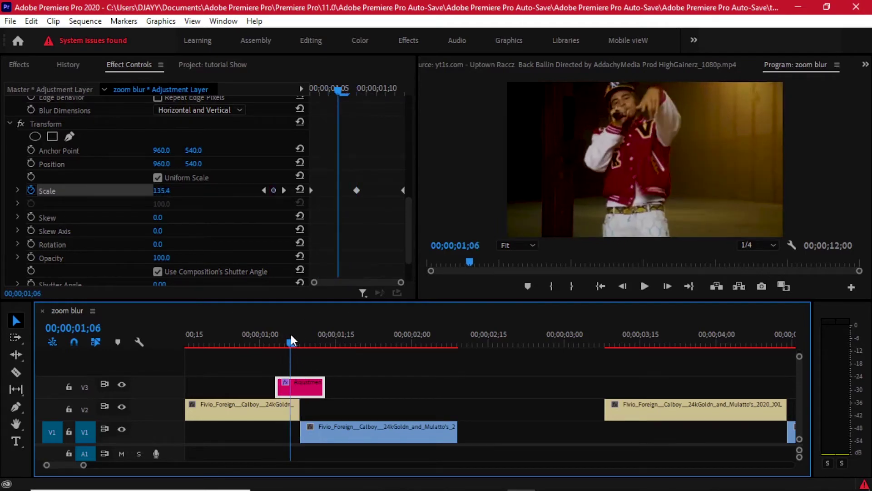
scroll(361, 241, "down", 3)
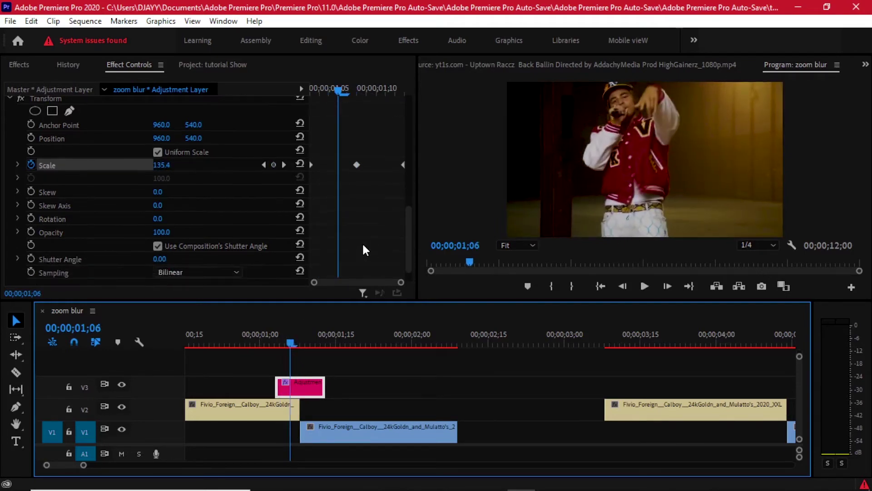
Step: Turn off the composition shutter angle on Transform, set Shutter Angle to 180, and preview
left_click(159, 226)
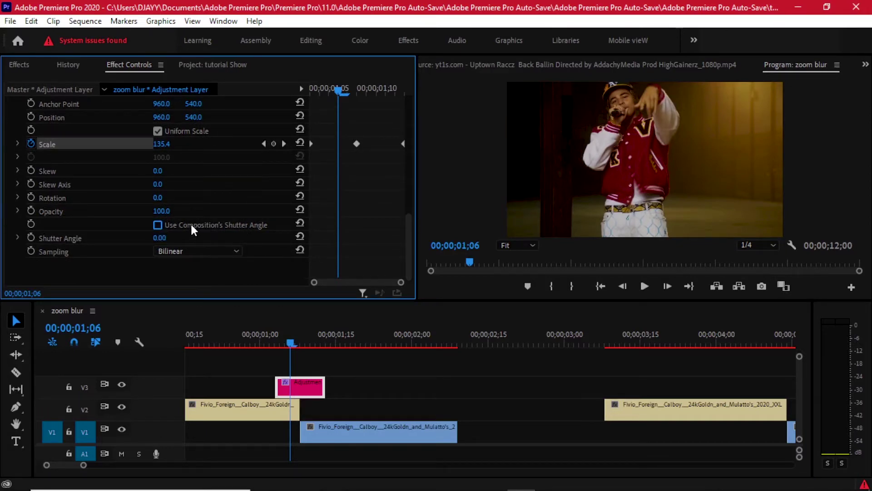
left_click(161, 237)
type("180")
key("Return")
left_click_drag(296, 340, 278, 347)
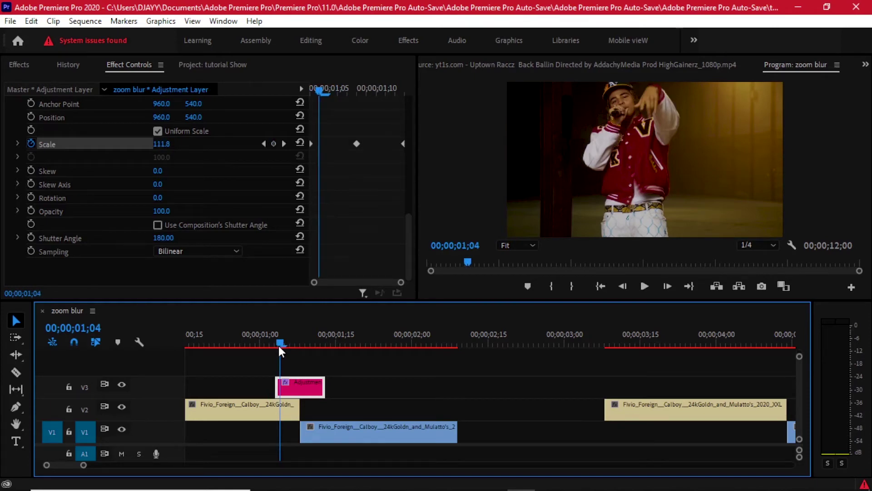
mouse_move(279, 345)
left_mouse_down()
mouse_move(255, 344)
mouse_move(312, 342)
mouse_move(285, 345)
left_mouse_up()
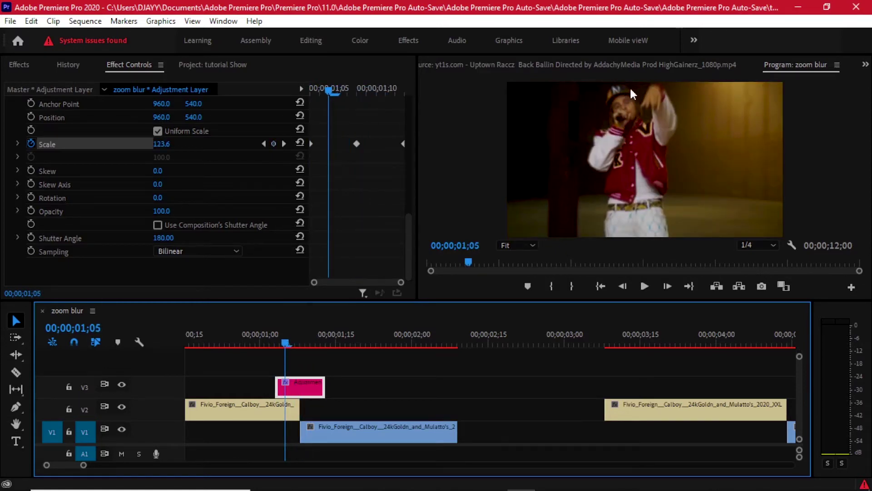
scroll(348, 206, "up", 3)
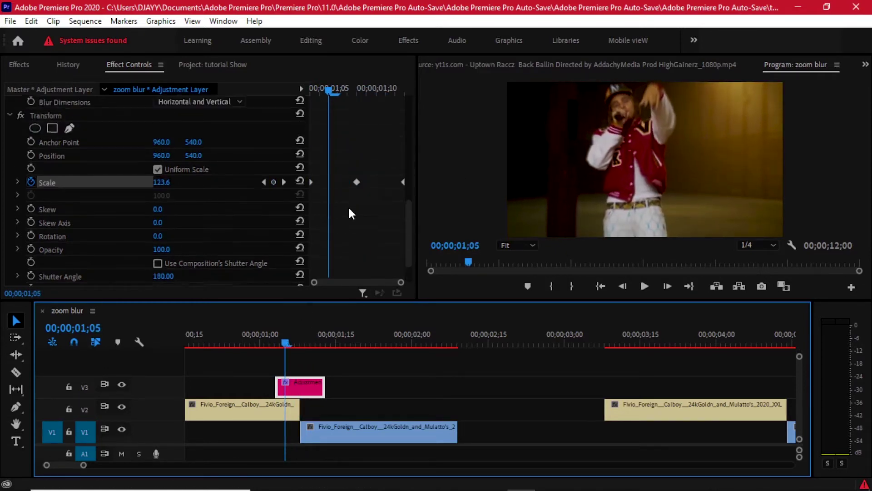
scroll(348, 206, "up", 5)
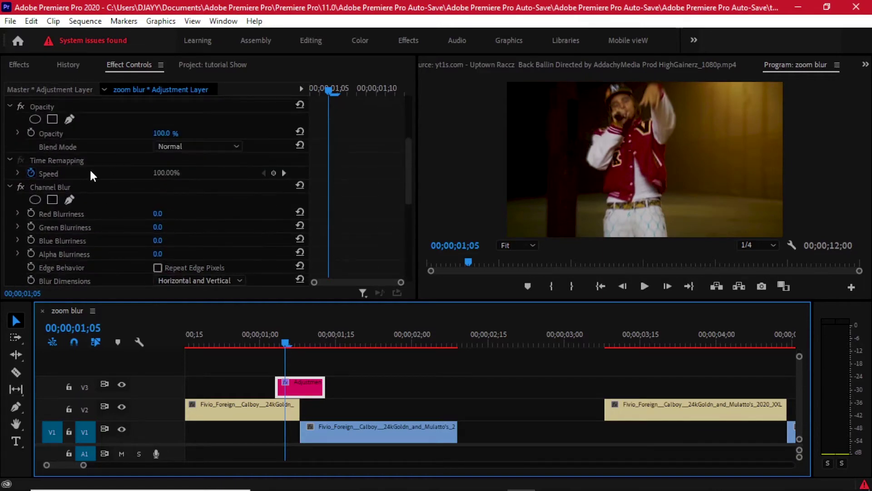
Step: Try a heavy Red Blurriness in Channel Blur and preview it through the cut
left_click(72, 182)
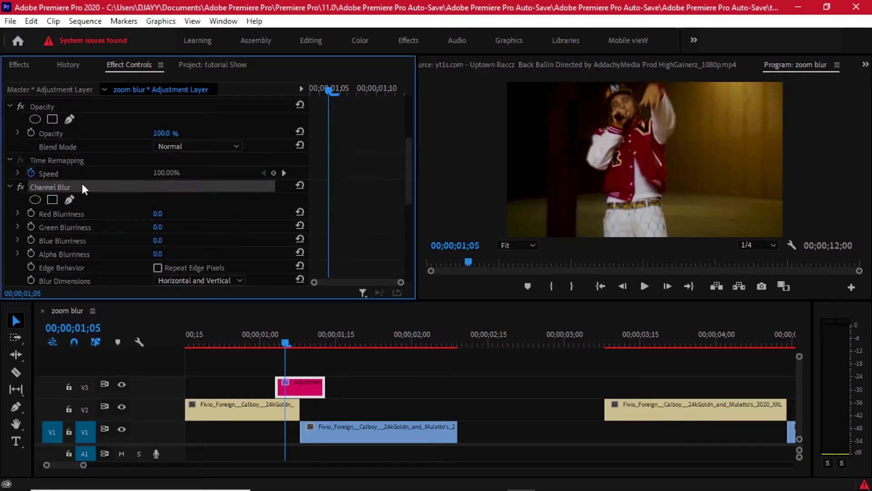
scroll(360, 218, "down", 3)
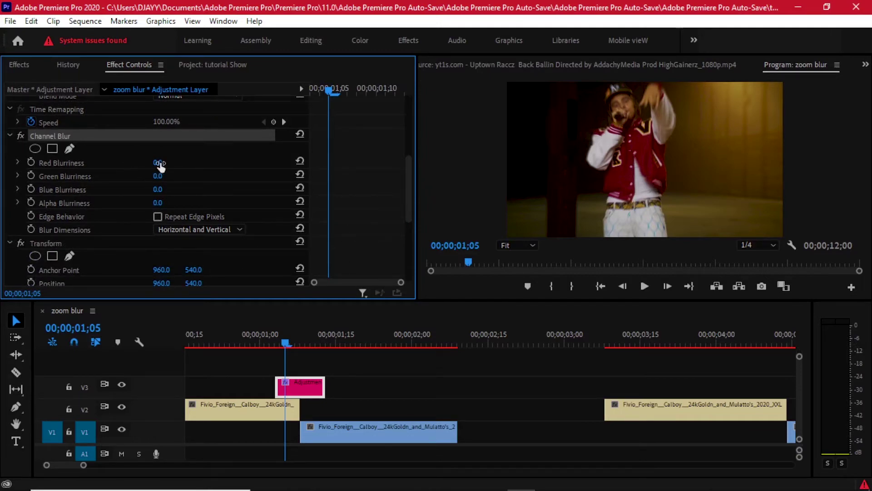
left_click_drag(160, 166, 171, 163)
left_click(261, 336)
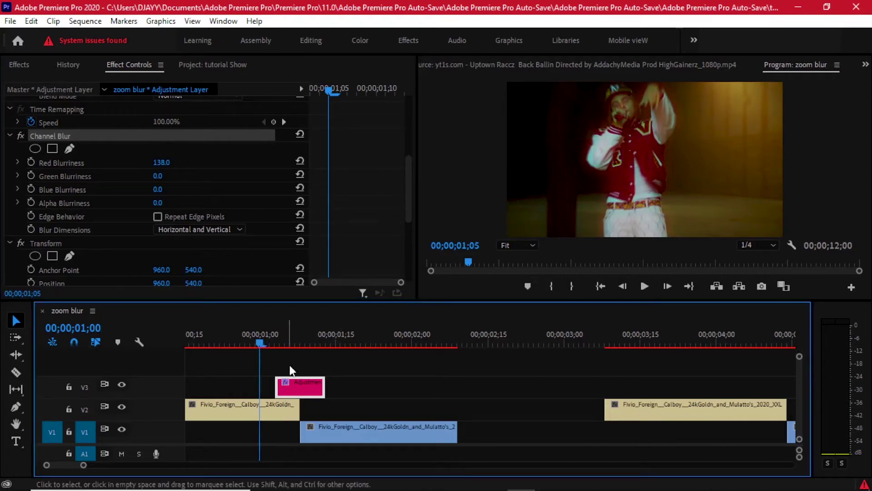
left_click(260, 345)
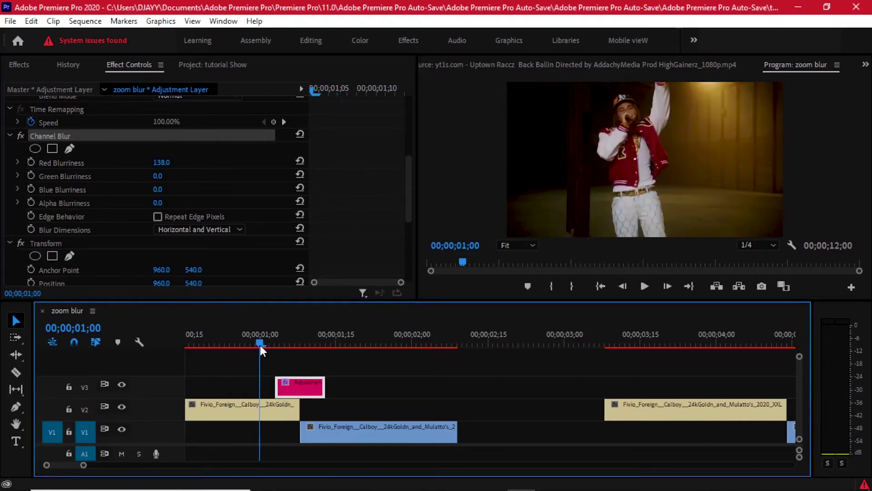
left_click_drag(260, 345, 290, 341)
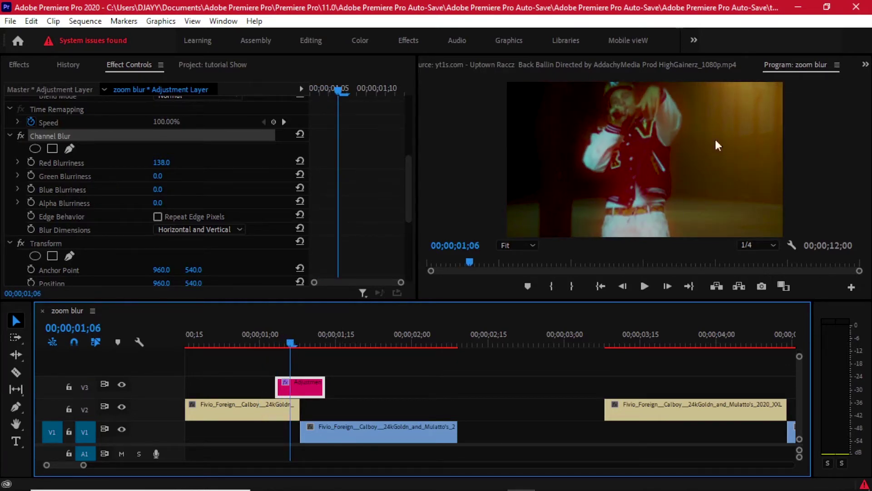
mouse_move(290, 340)
left_mouse_down()
mouse_move(301, 340)
mouse_move(257, 338)
mouse_move(285, 339)
left_mouse_up()
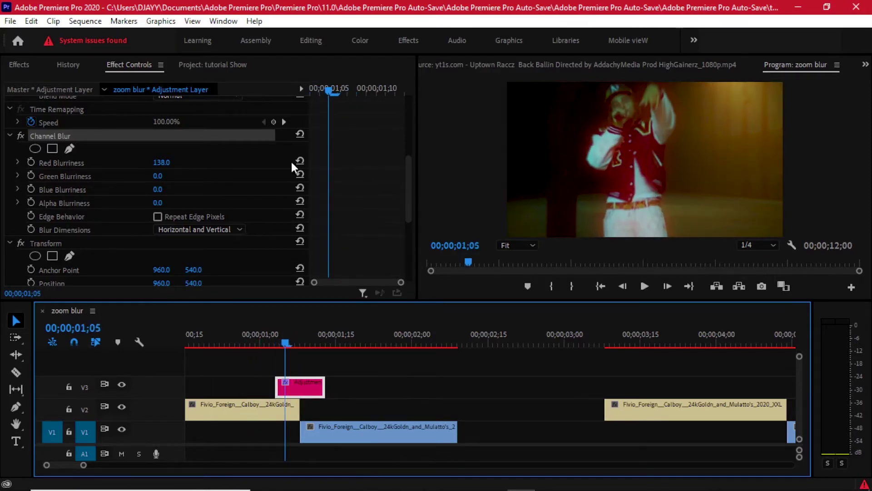
Step: Reset the red blur, try Blue Blurriness at 01;07, then reset it too
left_click(293, 166)
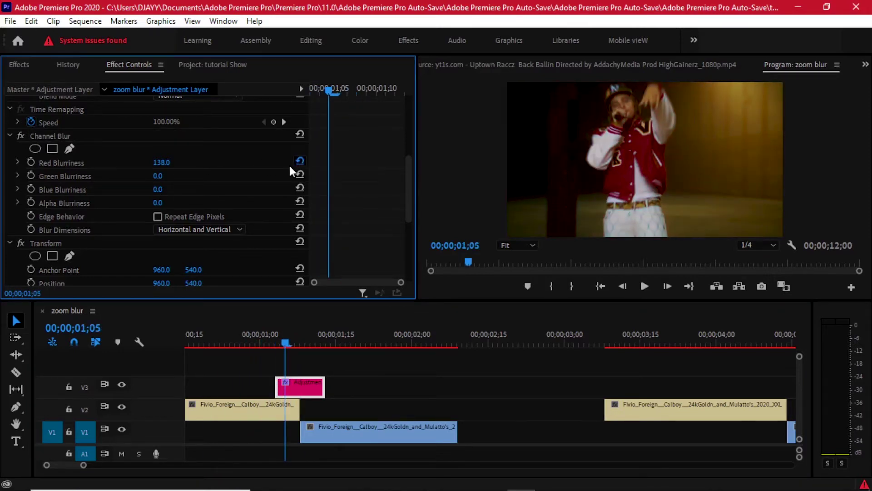
left_click(299, 161)
left_click_drag(161, 194, 223, 195)
left_click(299, 339)
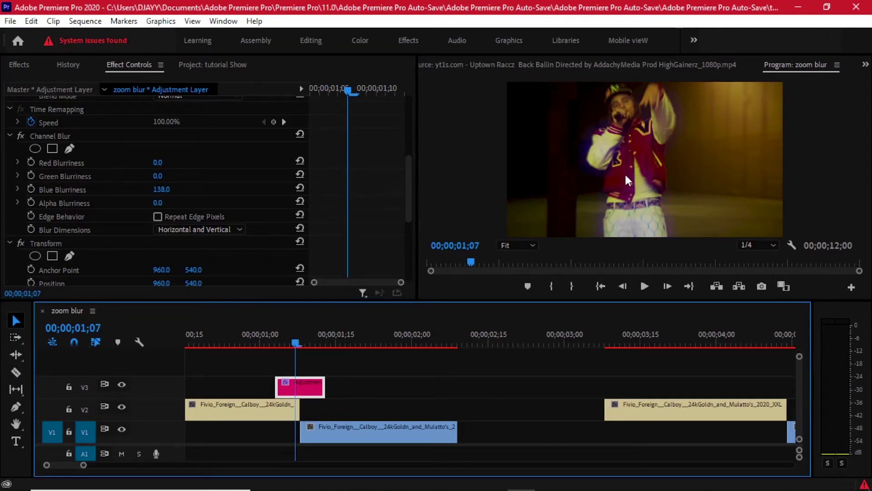
left_click(300, 187)
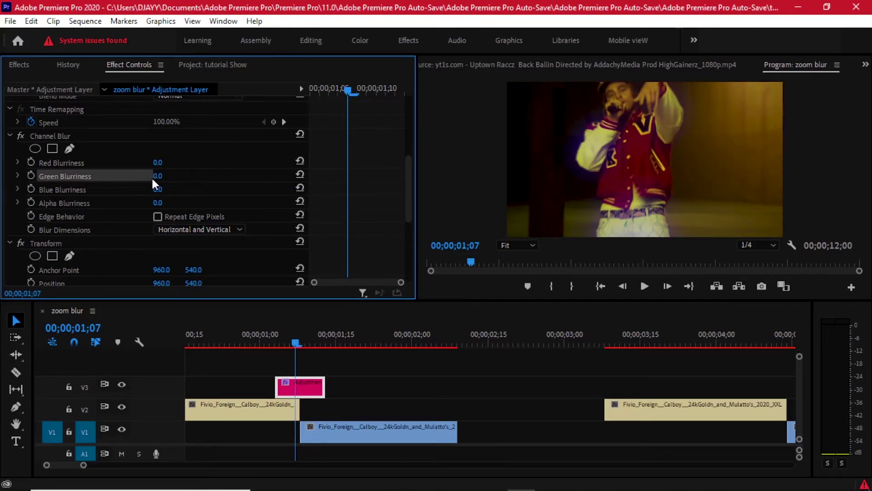
Step: Set Green Blurriness to 137 and scrub through the cut to preview
left_click_drag(154, 176, 217, 176)
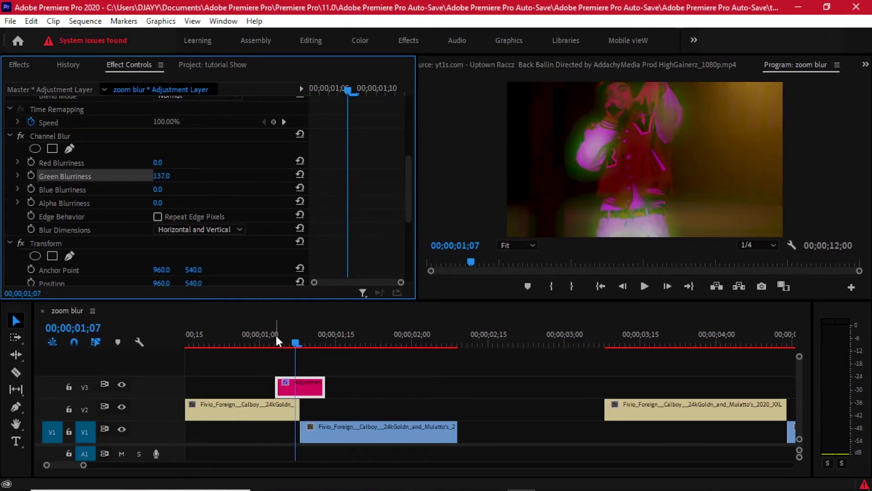
left_click_drag(275, 333, 255, 333)
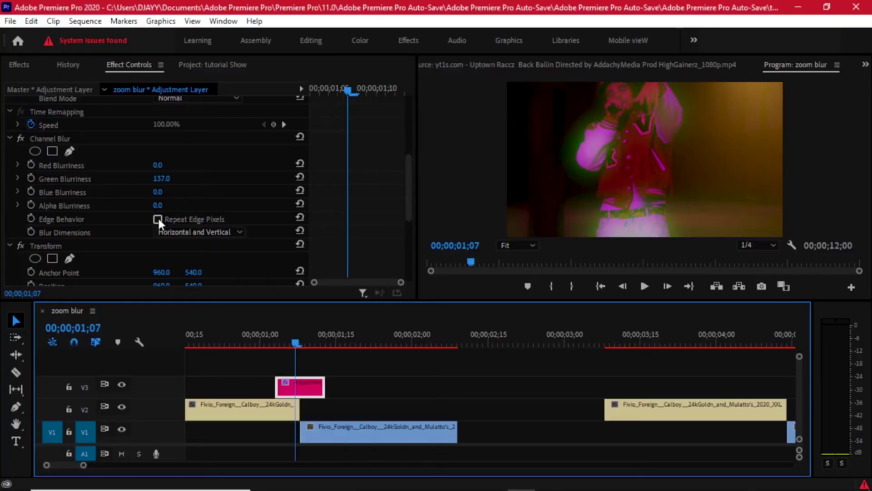
left_click(157, 219)
scroll(212, 219, "down", 5)
scroll(263, 333, "down", 2)
left_click_drag(263, 334, 334, 330)
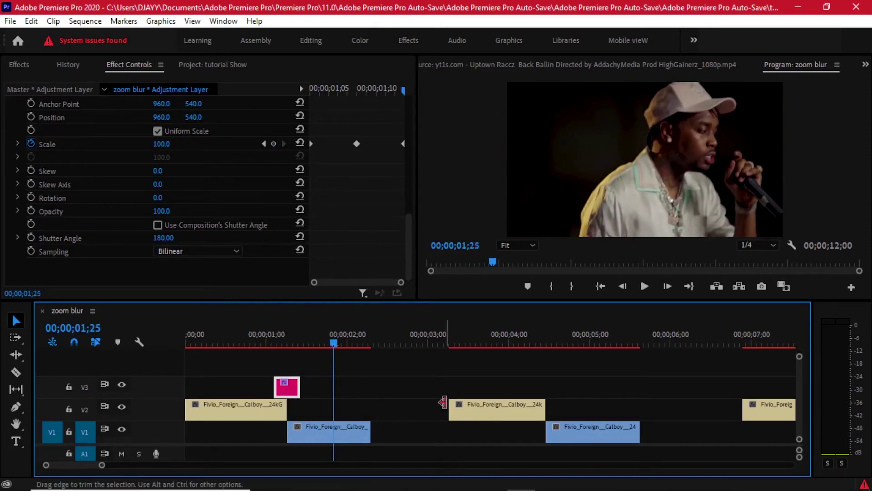
scroll(402, 378, "down", 5)
Step: Locate the cut near 04;14 and split the V1 clip at 04;19
left_click(386, 330)
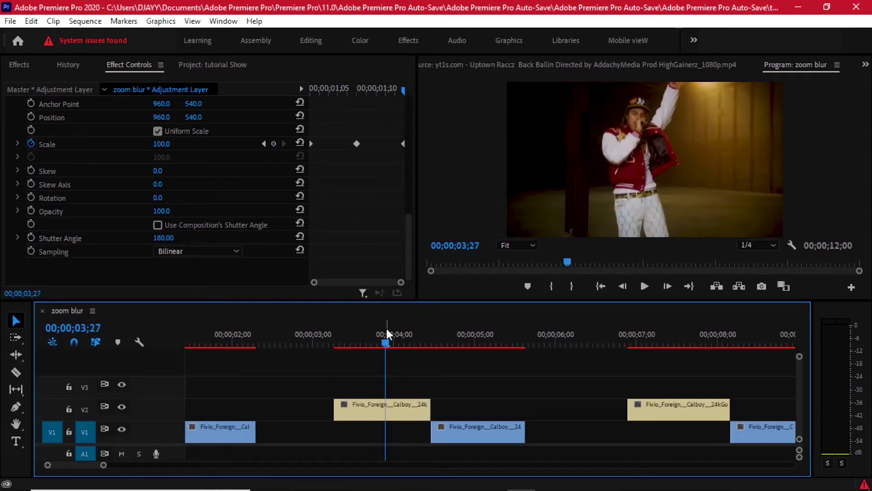
scroll(430, 395, "down", 3)
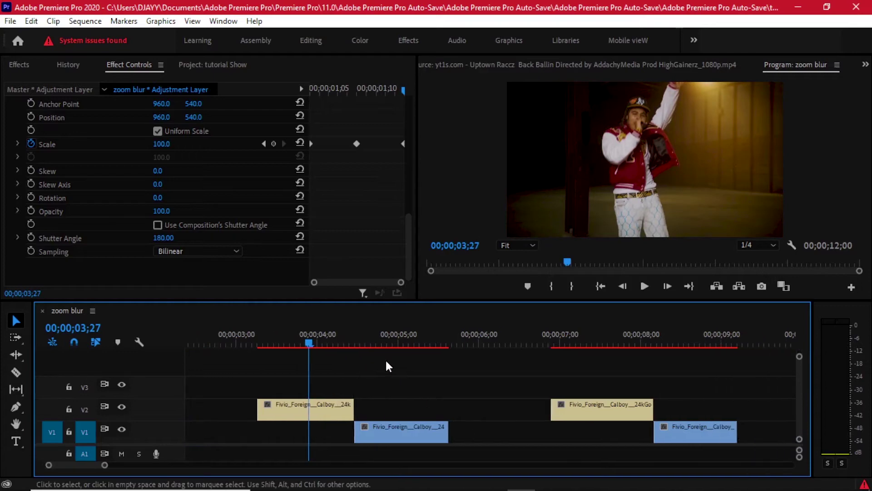
left_click_drag(342, 337, 354, 342)
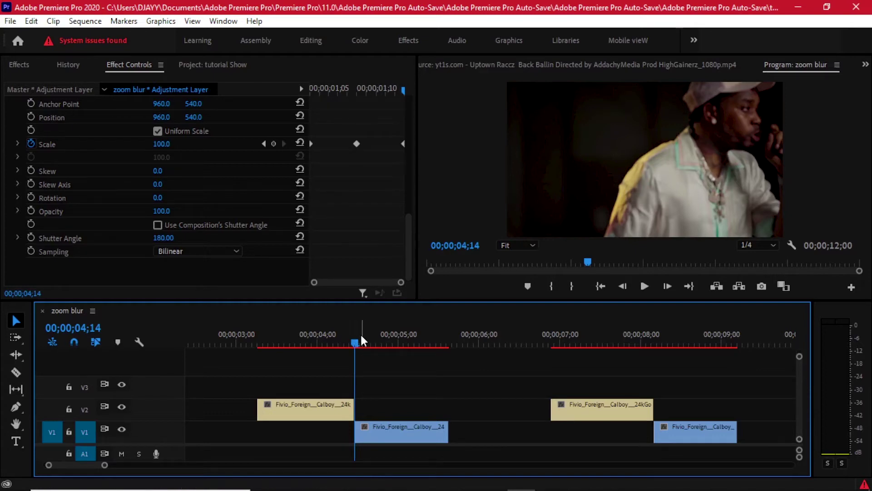
left_click_drag(361, 335, 354, 339)
key("shift+Right")
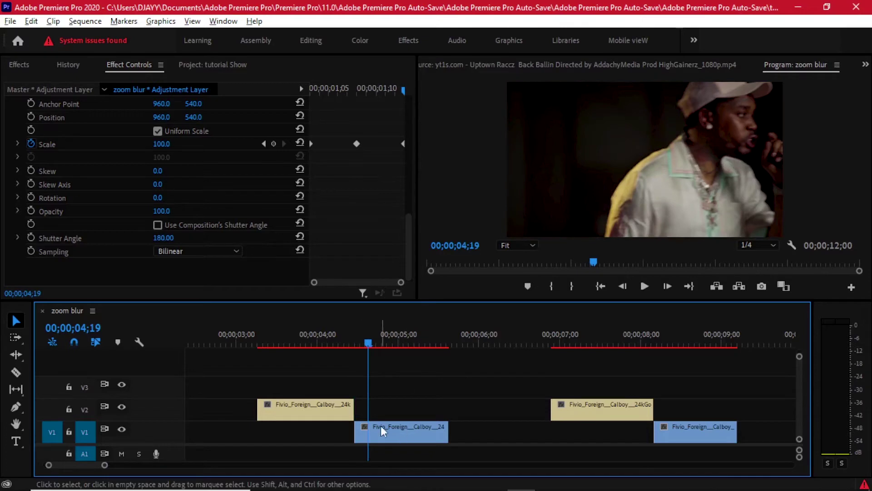
key("equal")
left_click(369, 437)
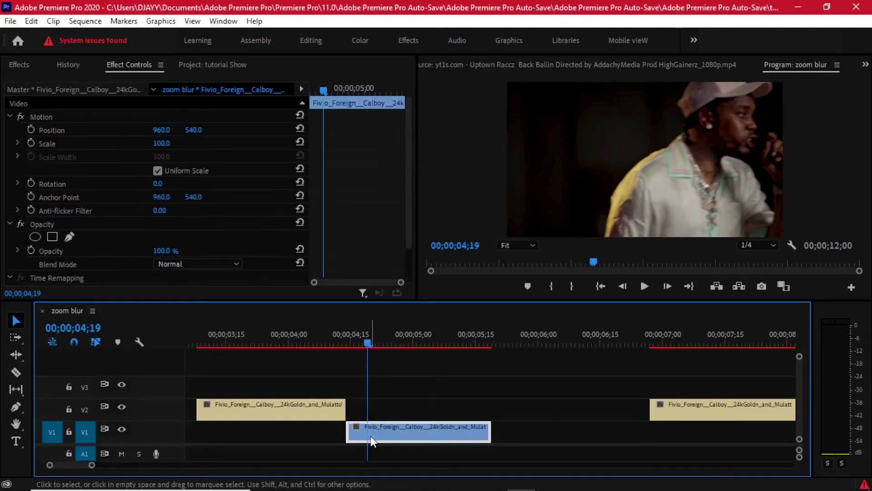
key("ctrl+k")
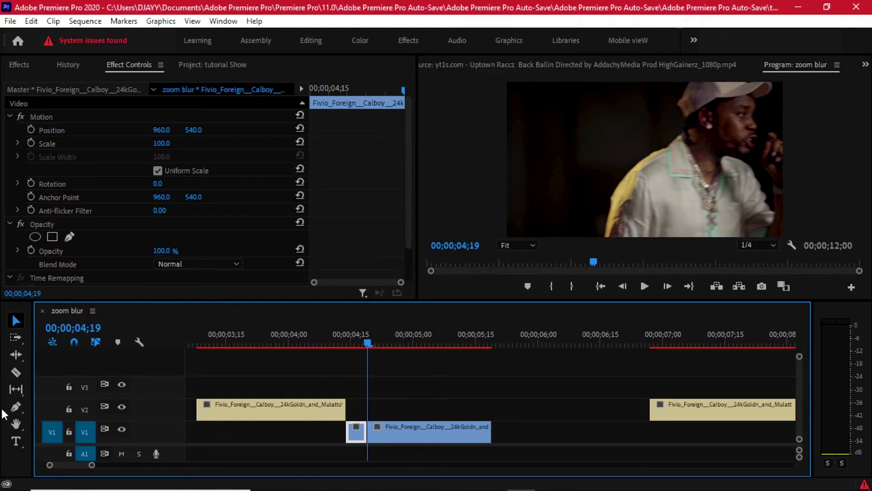
Step: Razor the V2 clip at 04;09 and select the two short pieces around the cut
left_click(15, 372)
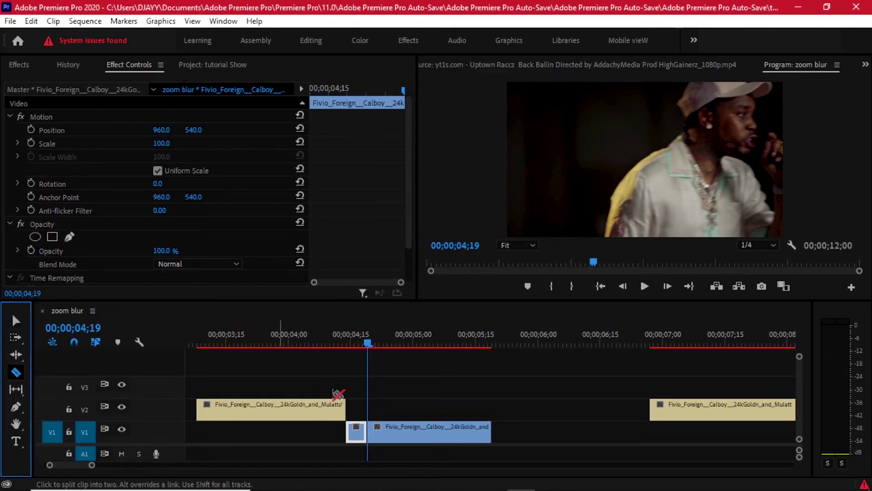
left_click(348, 339)
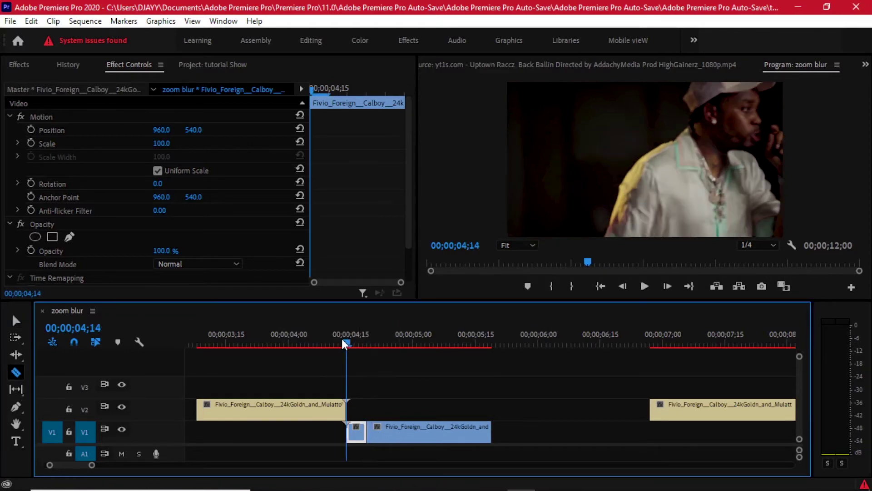
key("shift+Left")
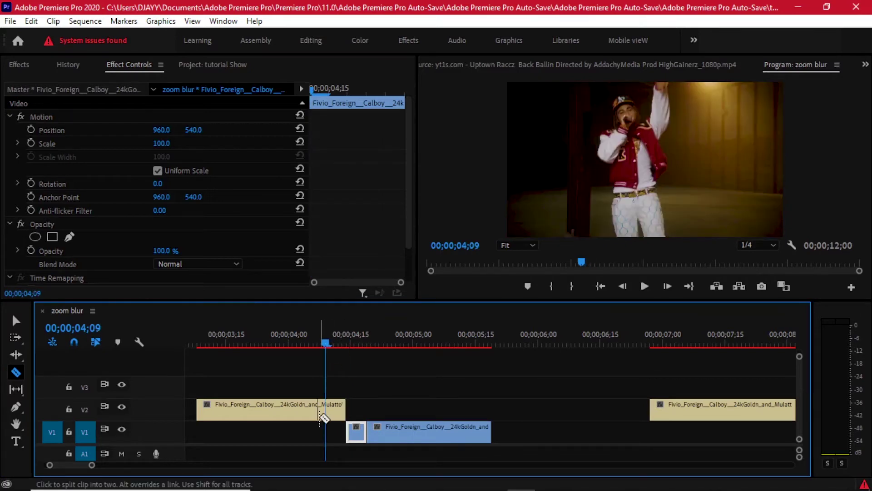
left_click(325, 409)
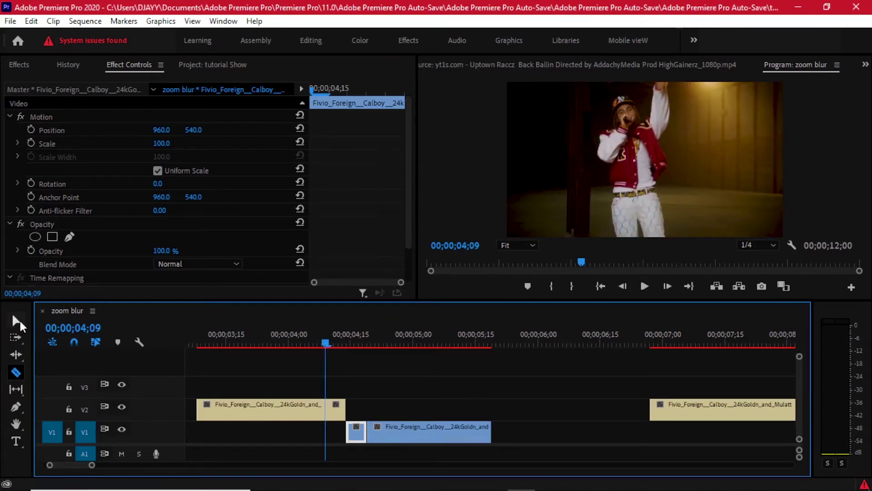
left_click(15, 320)
left_click_drag(331, 381, 354, 436)
Step: Nest the selected pieces into Nested Sequence 16 and apply Transform to it
right_click(352, 435)
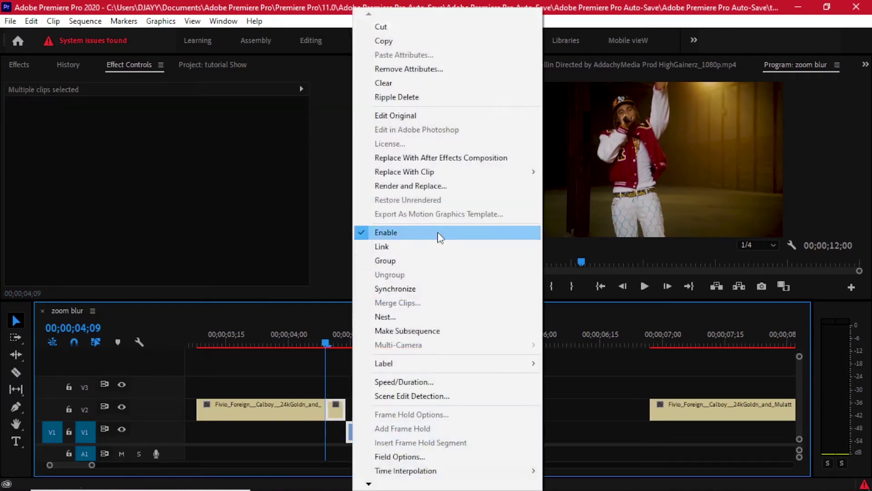
left_click(403, 314)
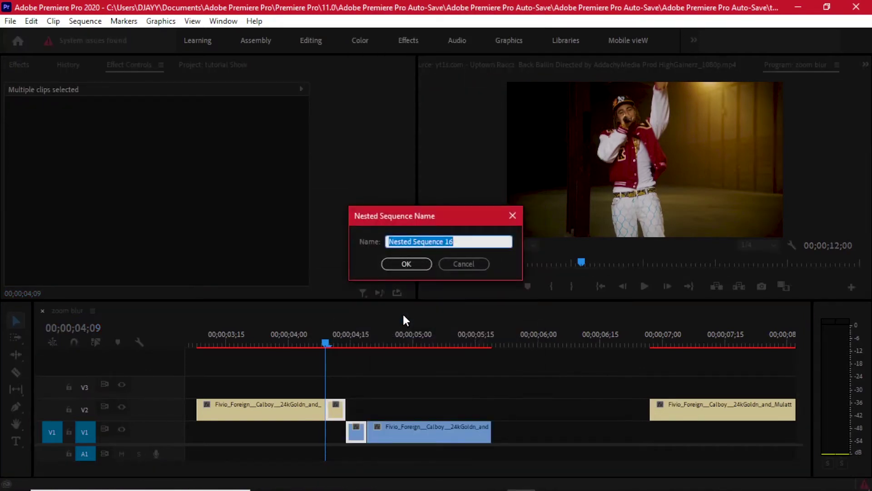
key("Return")
left_click(19, 65)
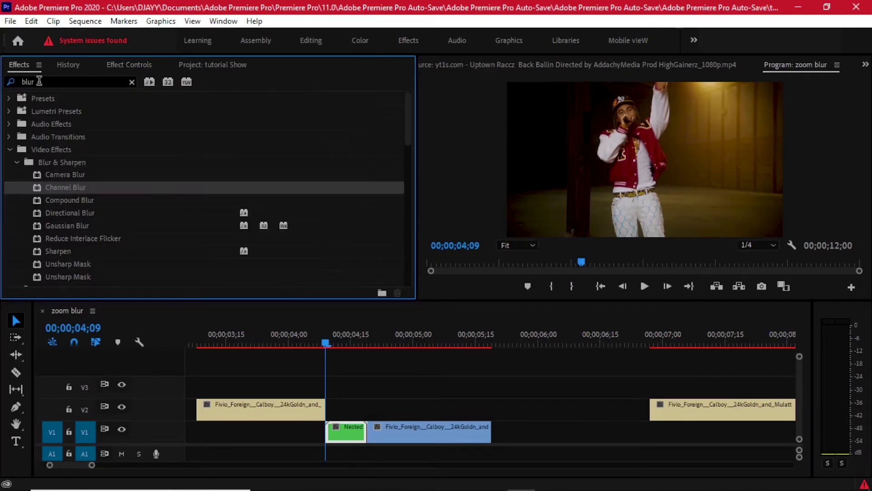
left_click(39, 81)
type("transfo")
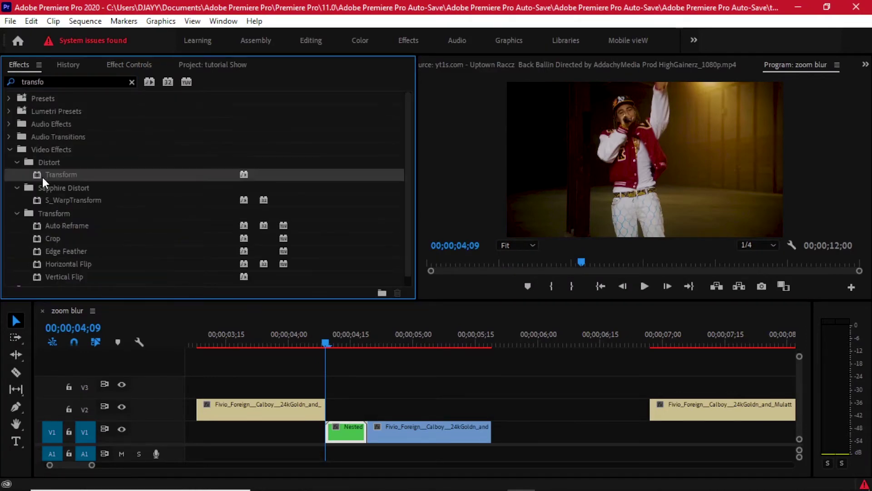
left_click_drag(40, 175, 348, 432)
Step: Set the nested clip's Transform Shutter Angle to 180 and add a Scale keyframe at 04;09
left_click(114, 62)
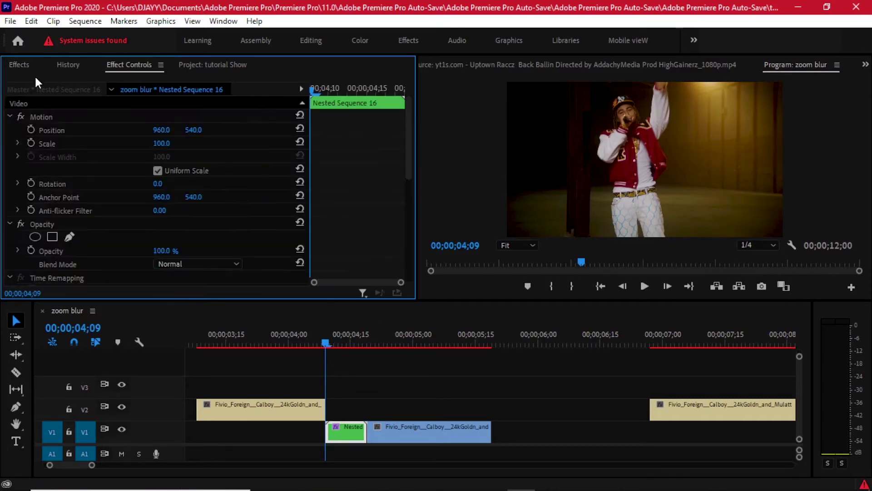
scroll(295, 175, "down", 8)
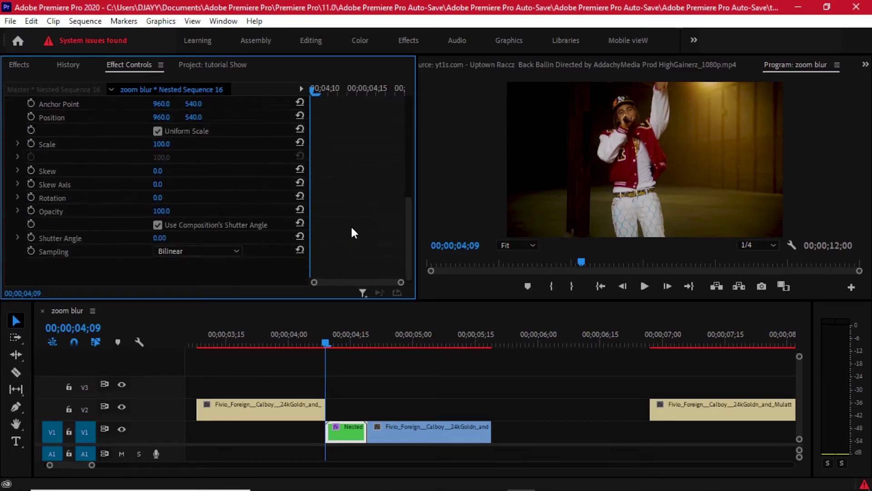
left_click(157, 225)
left_click(162, 237)
type("180")
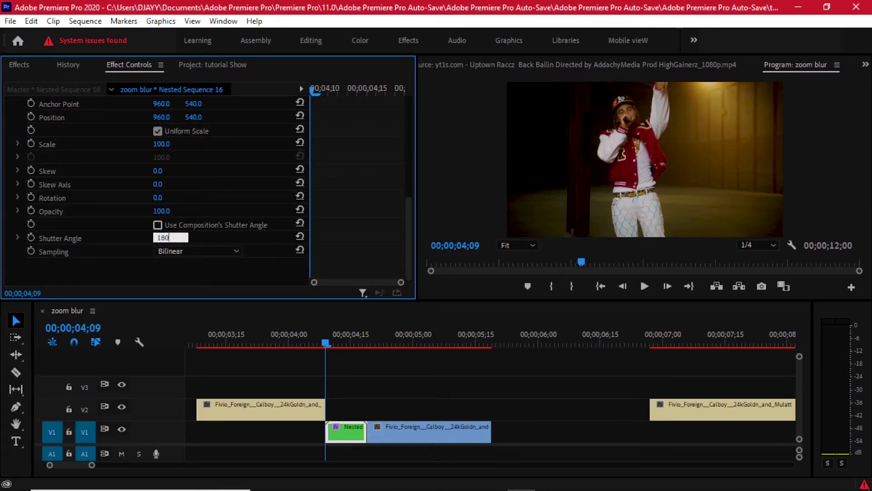
key("Return")
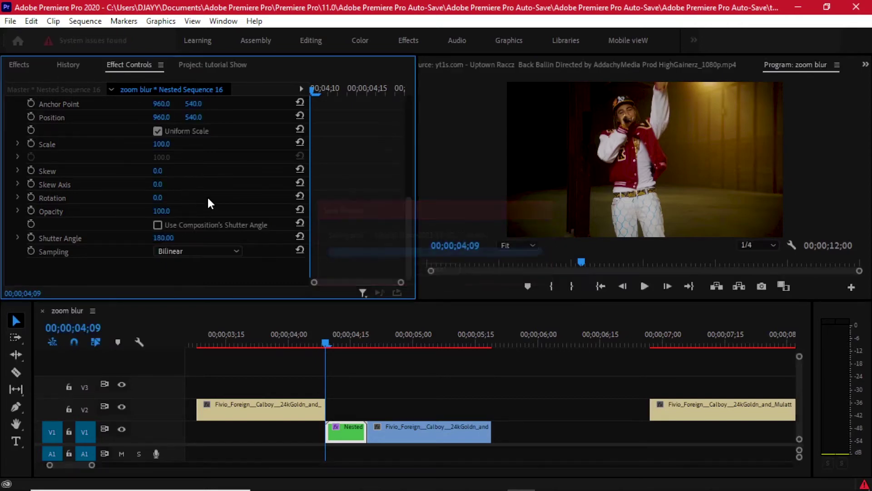
scroll(52, 156, "up", 1)
left_click(30, 156)
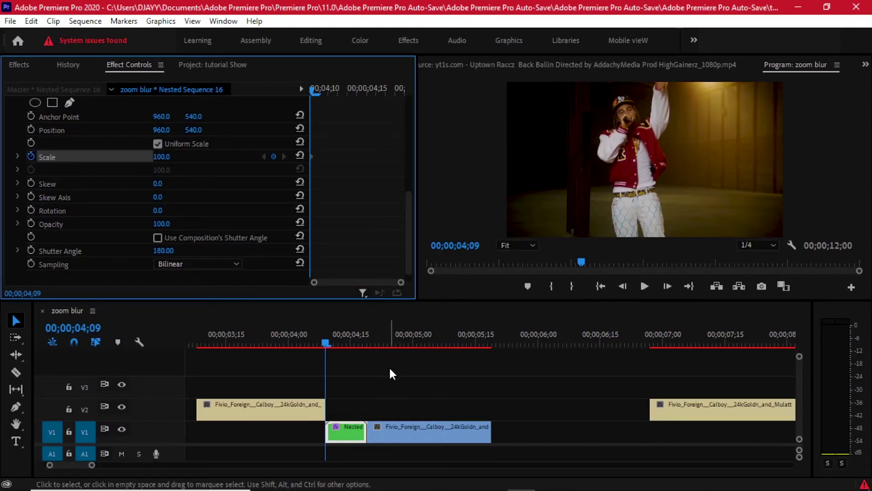
Step: Set the nested clip's Scale to 160 at 04;14
mouse_move(333, 332)
left_mouse_down()
mouse_move(342, 333)
mouse_move(326, 335)
left_mouse_up()
key("shift+Right")
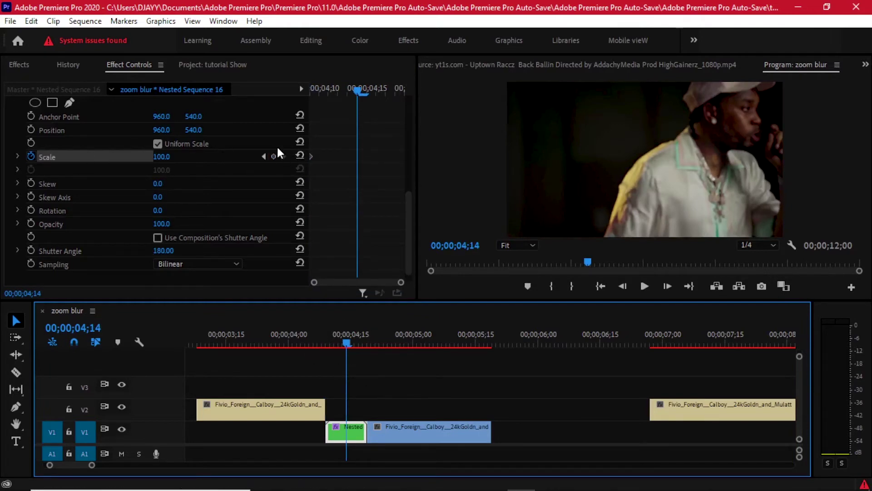
left_click(170, 154)
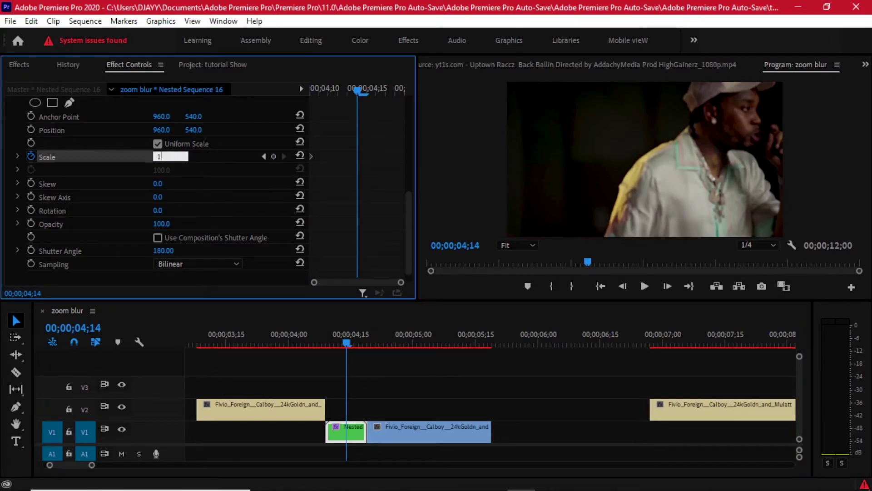
type("160")
key("Return")
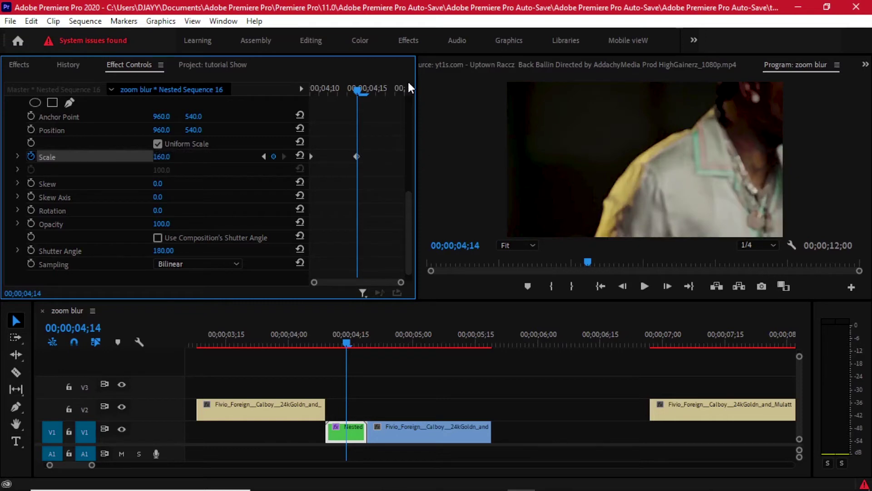
Step: Return Scale to 100 at the clip's end near 04;18 and preview the zoom
left_click(397, 88)
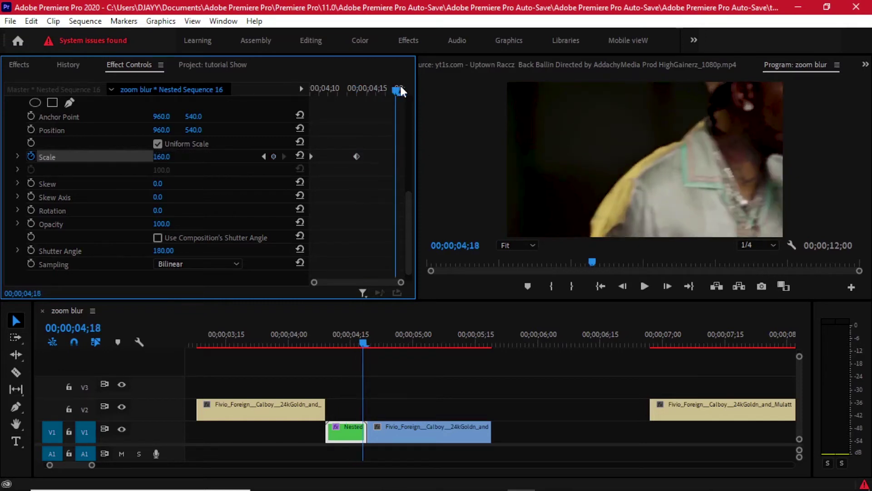
left_click(297, 156)
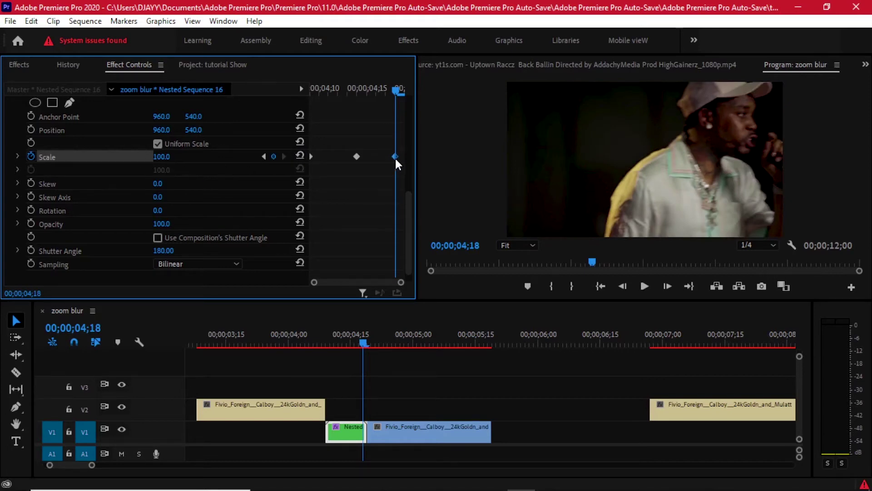
left_click_drag(395, 156, 403, 156)
left_click(312, 90)
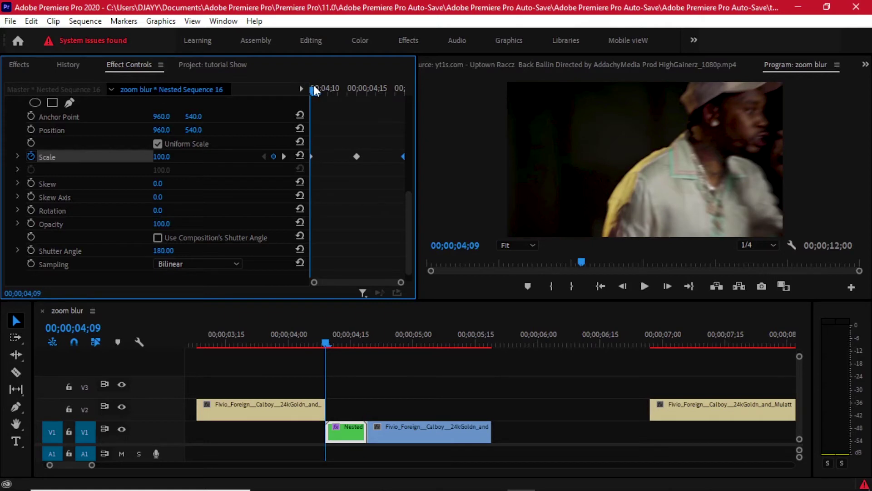
left_click_drag(314, 89, 403, 91)
scroll(357, 194, "down", 1)
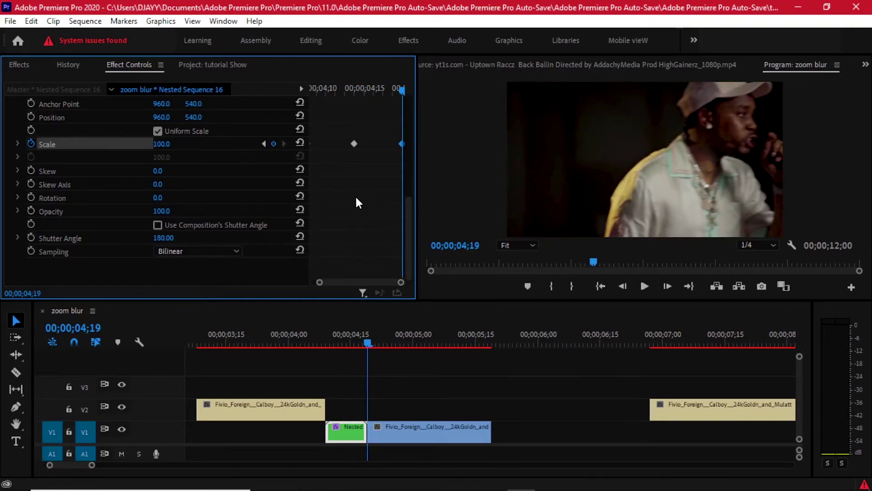
scroll(355, 195, "up", 10)
Step: Search 'glow', apply uni.Glow to the Nested clip, and preview it around 04;14
left_click(20, 68)
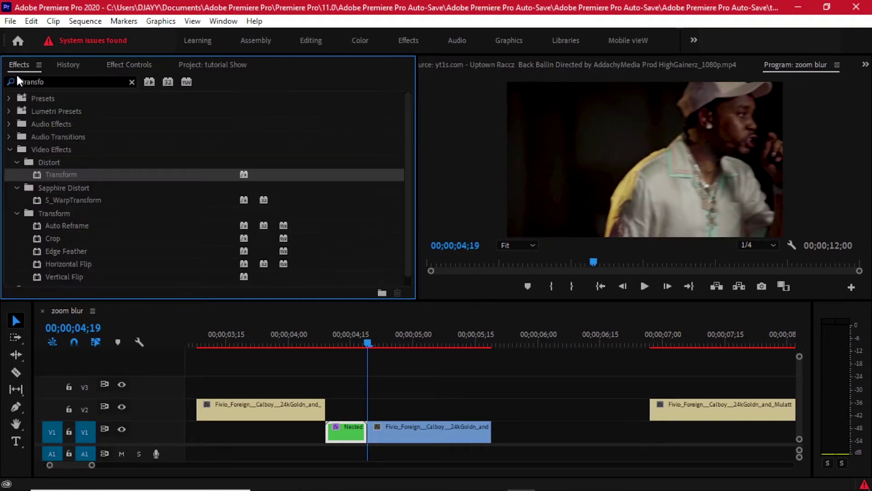
left_click(49, 80)
type("glow")
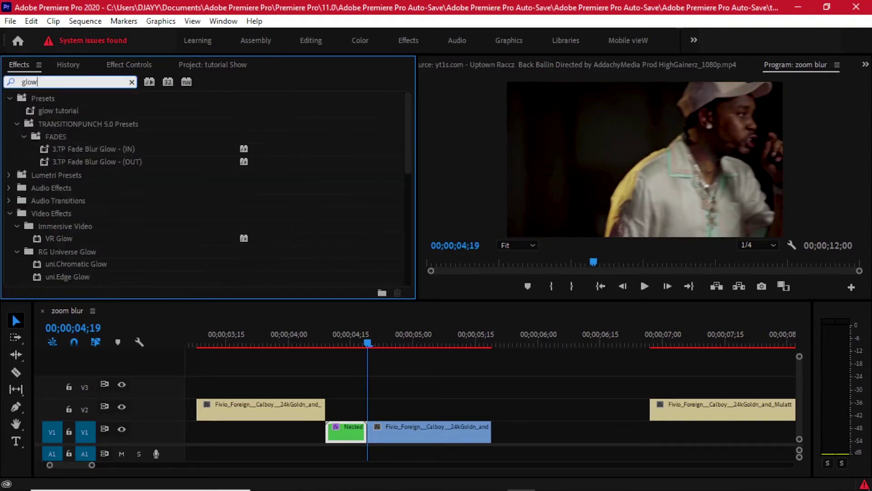
scroll(121, 206, "down", 3)
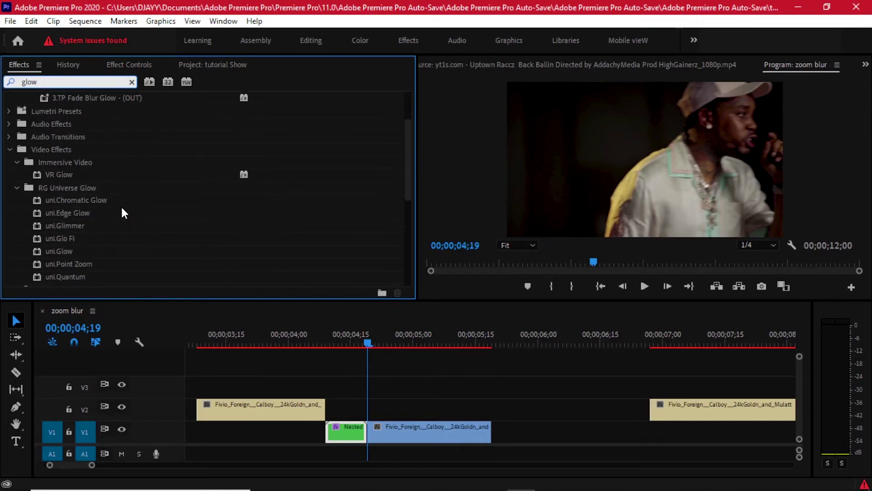
scroll(121, 209, "down", 1)
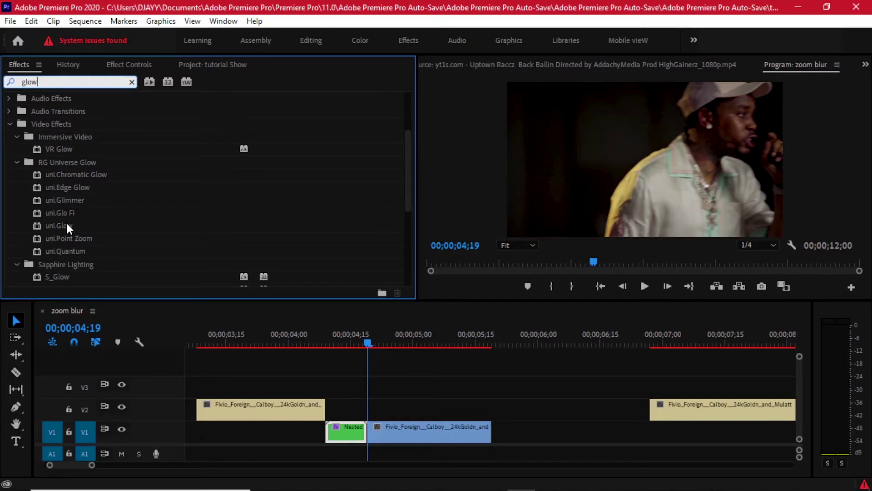
left_click_drag(53, 225, 342, 431)
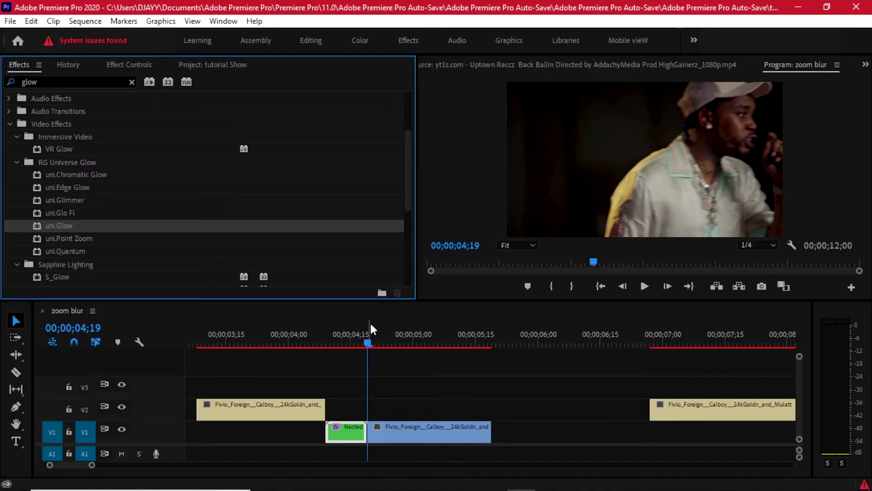
left_click(347, 343)
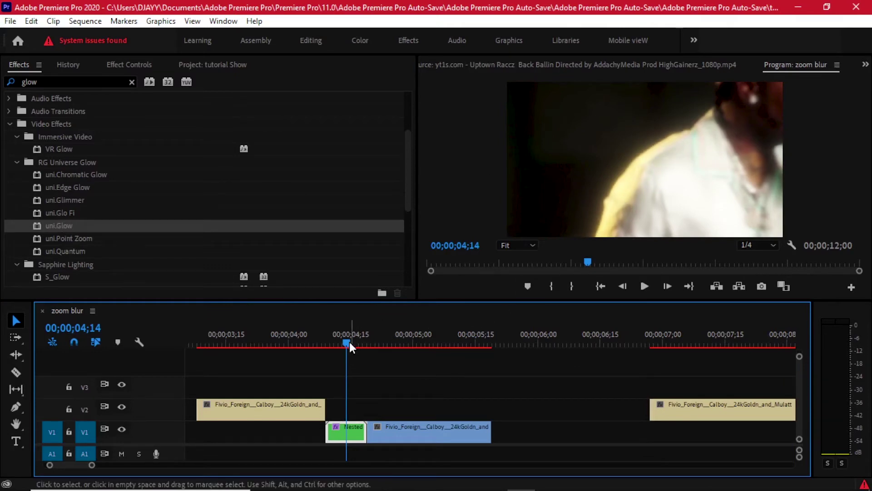
mouse_move(350, 342)
left_mouse_down()
mouse_move(304, 333)
mouse_move(386, 326)
mouse_move(342, 334)
left_mouse_up()
Step: Raise Nested Sequence 16's S_Glow intensity to 2.1 and preview the transition
left_click(129, 66)
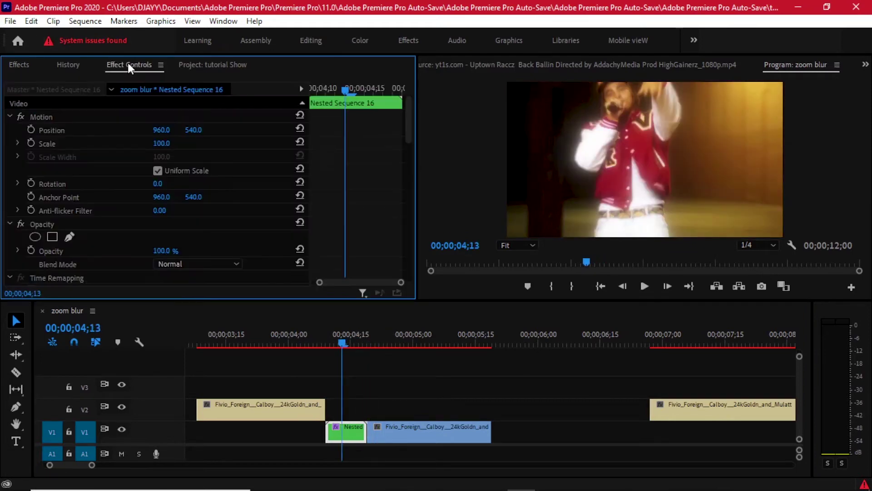
left_click_drag(410, 116, 397, 236)
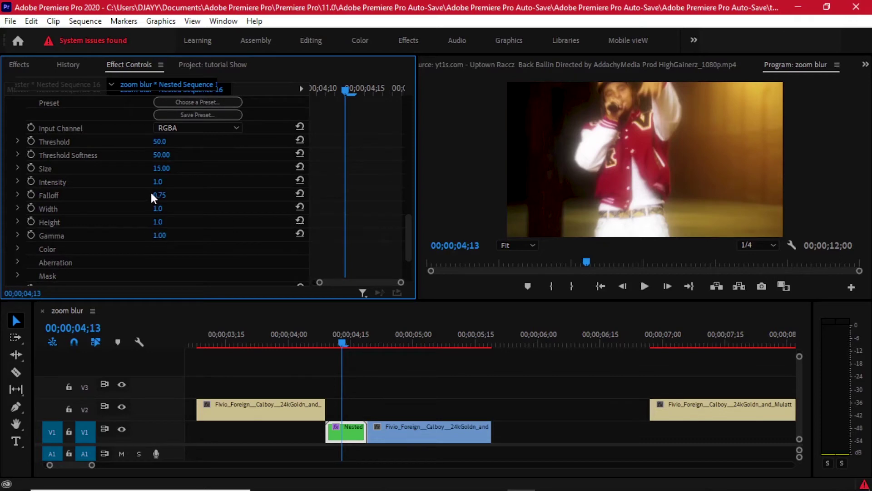
left_click(17, 181)
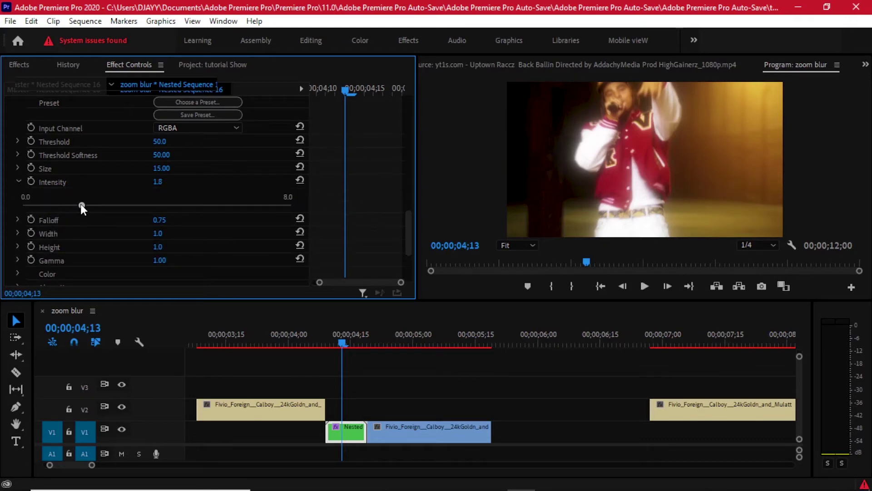
left_click_drag(86, 205, 94, 205)
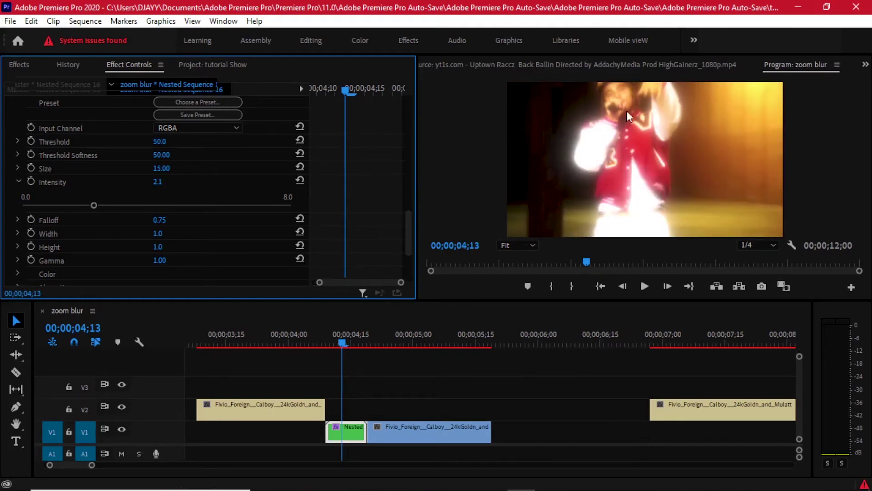
key("minus")
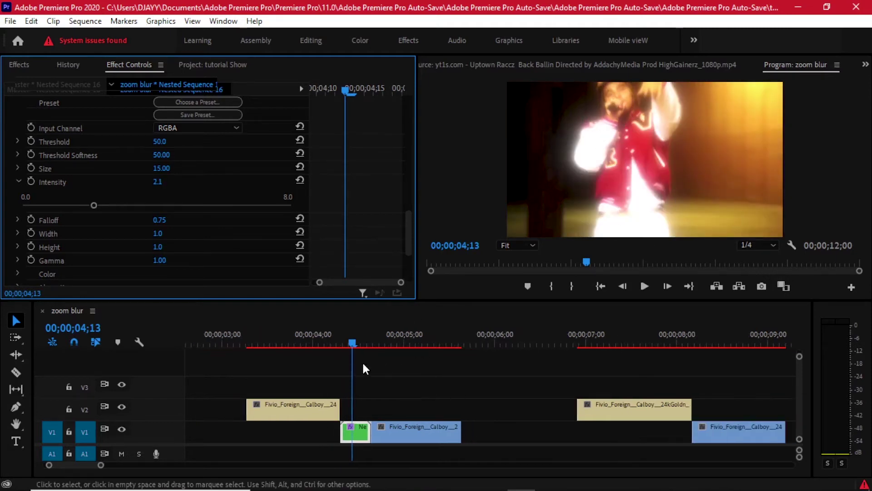
left_click(308, 341)
left_click_drag(309, 341, 367, 342)
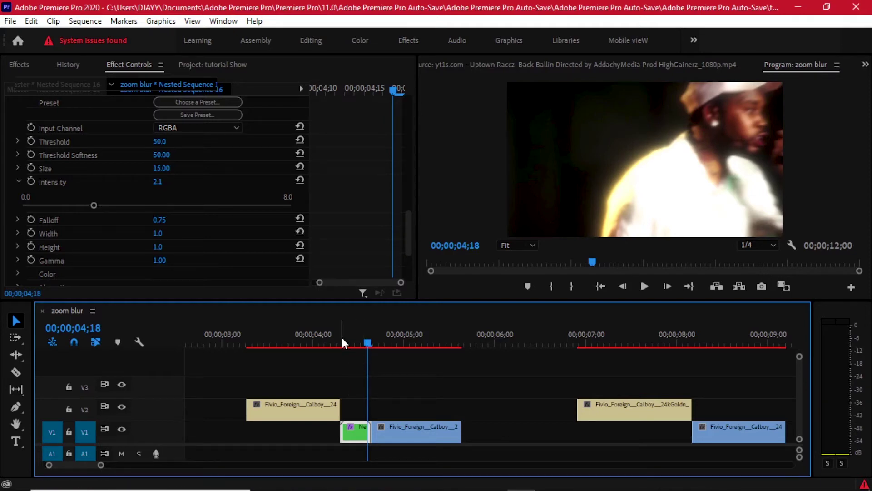
Step: Close the gap after the nested clip and reselect the green nested clip
left_click(335, 409)
left_click(446, 437)
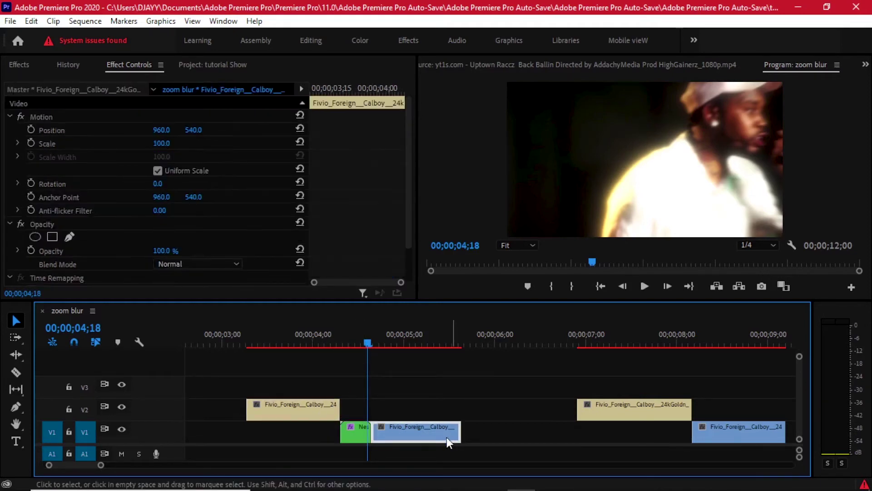
left_click_drag(446, 440, 443, 440)
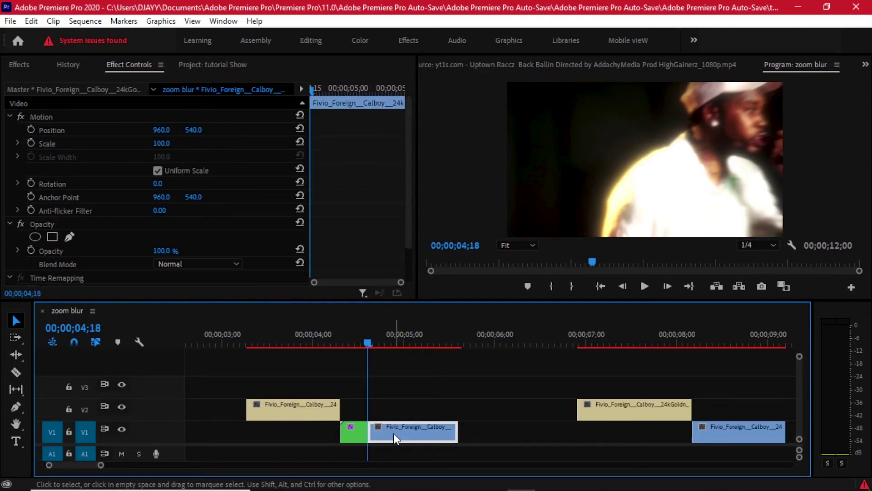
left_click(319, 397)
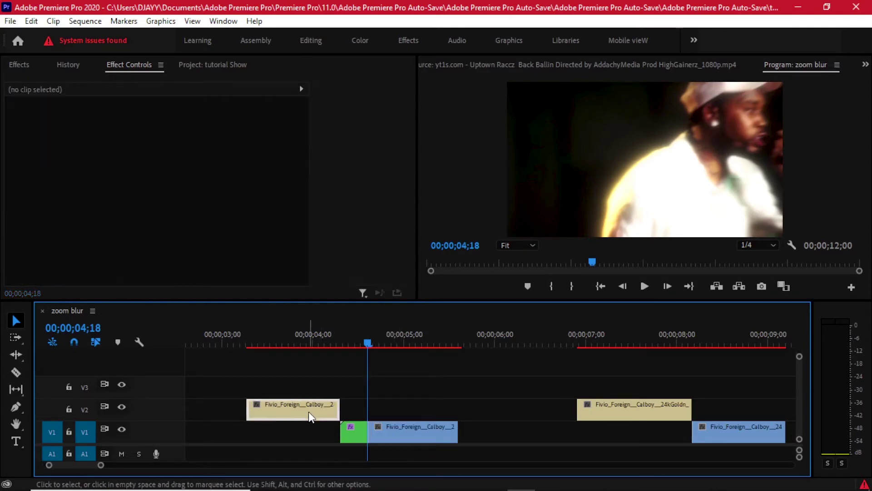
left_click(309, 412)
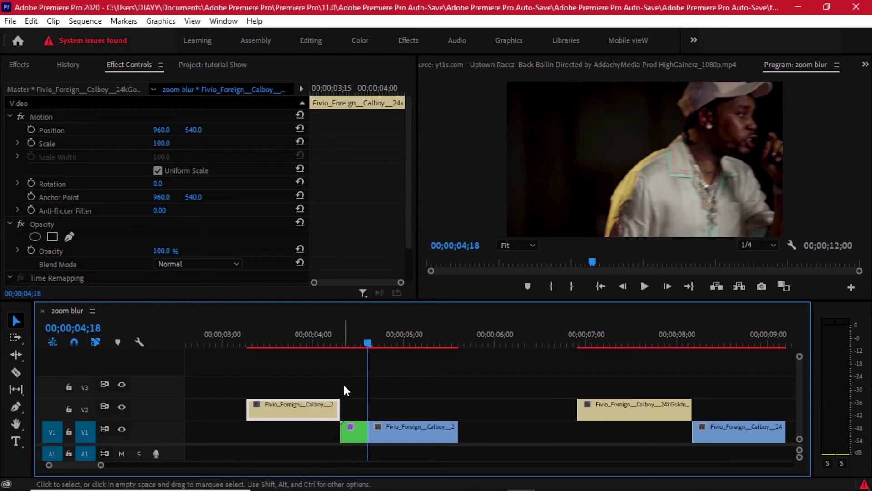
left_click(351, 432)
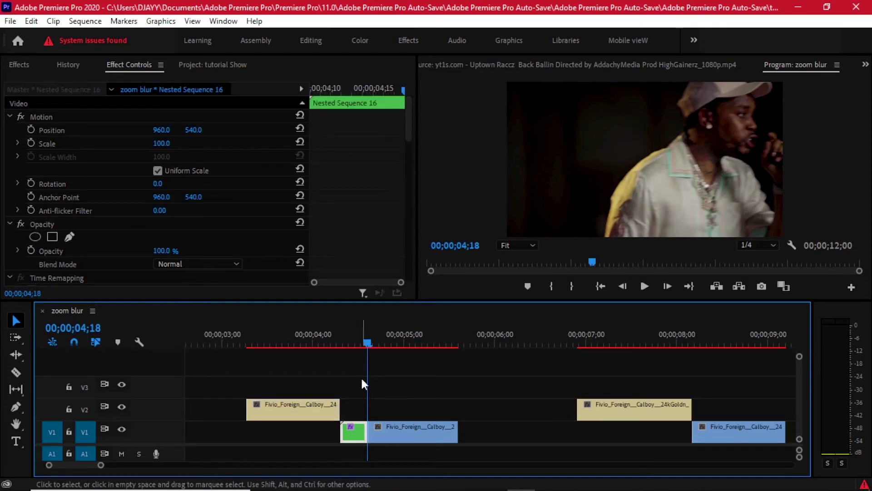
key("minus")
key("minus")
key("minus")
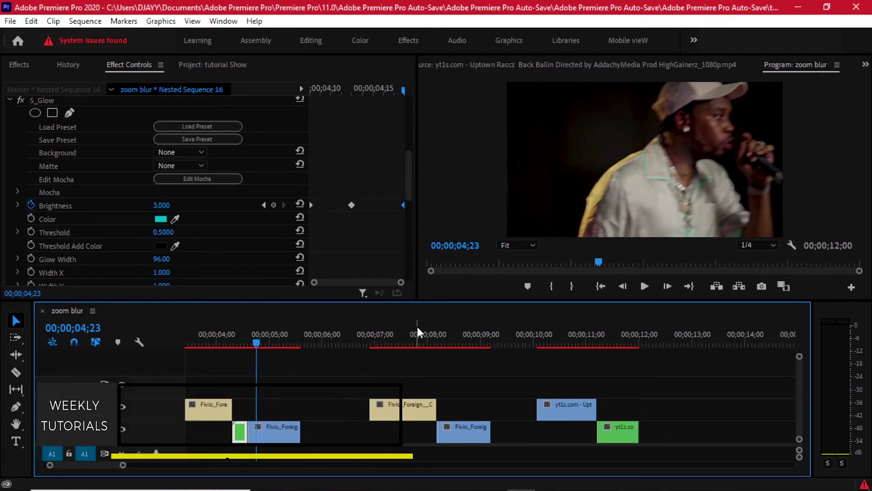
Step: Zoom in and preview the frames around the cut at 08;04
left_click(435, 335)
key("equal")
key("equal")
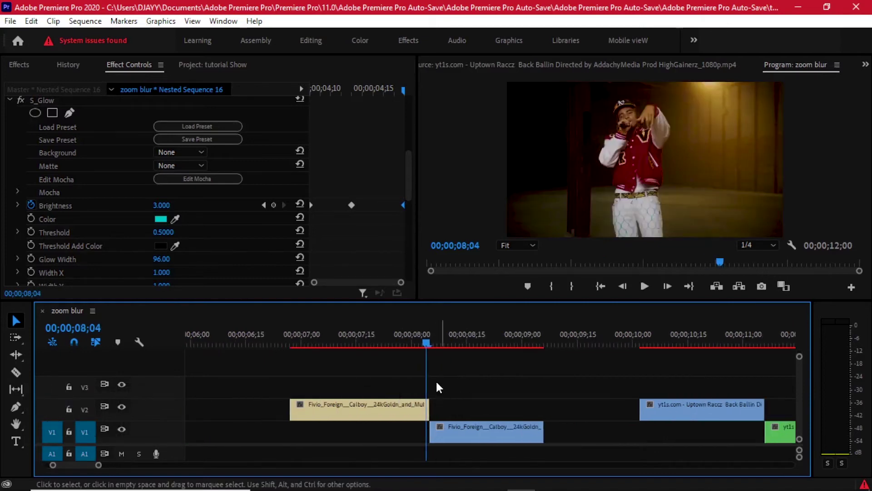
left_click_drag(424, 344, 426, 345)
left_click(206, 64)
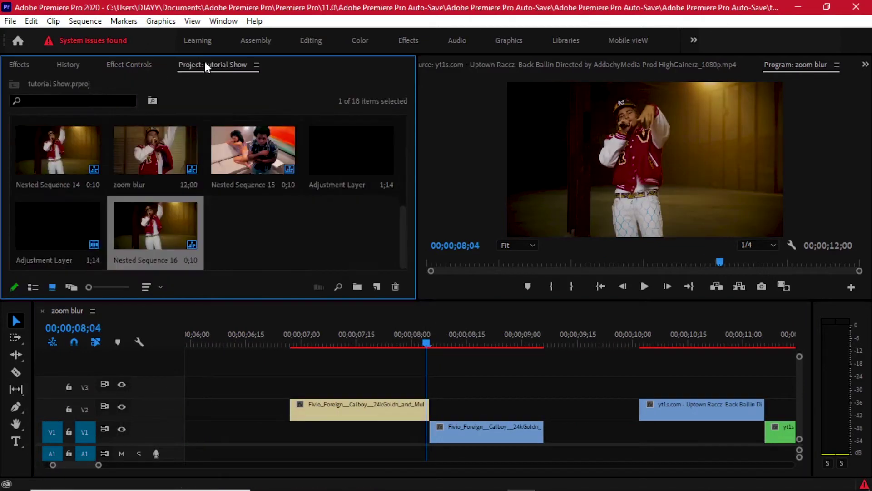
left_click(342, 268)
Step: Drag the pink V3 adjustment layer right to about 08;00 and show its effect settings
scroll(371, 409, "down", 3)
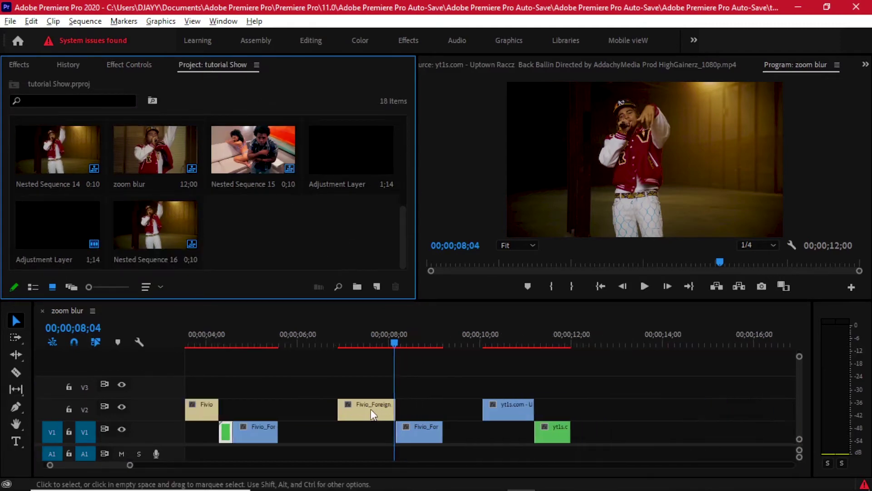
scroll(319, 399, "down", 3)
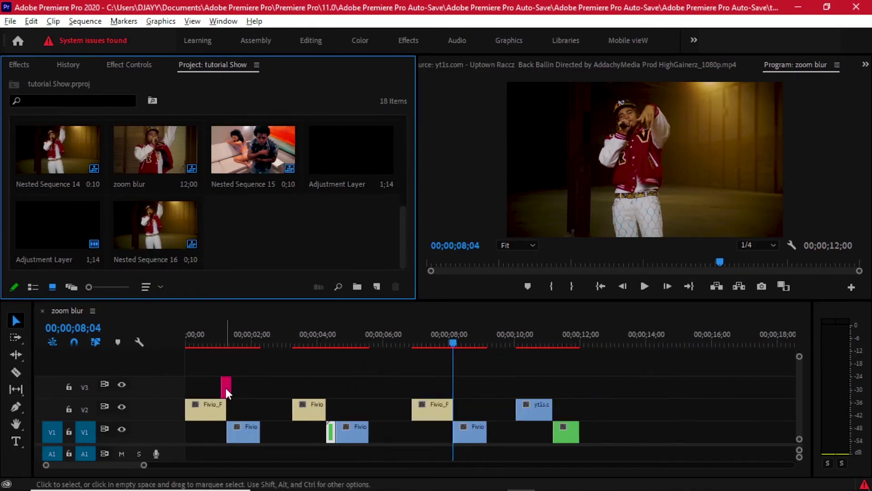
left_click_drag(225, 388, 454, 386)
scroll(456, 388, "up", 5)
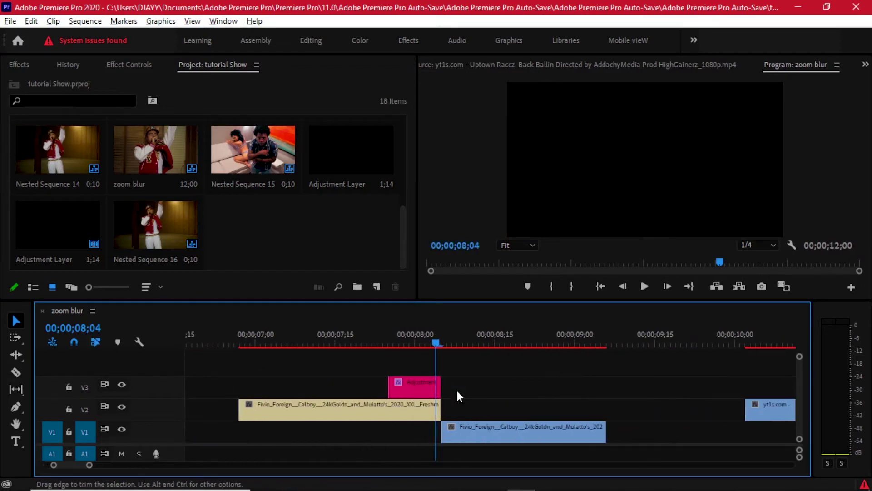
double_click(413, 388)
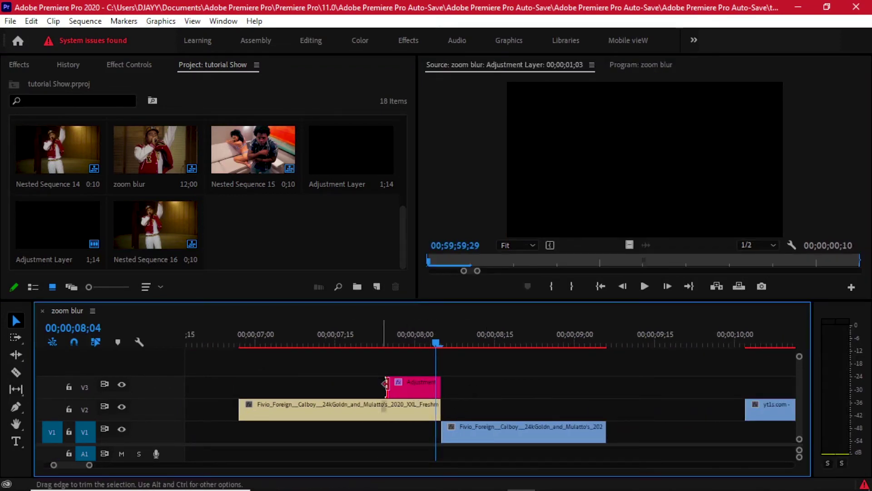
left_click(421, 386)
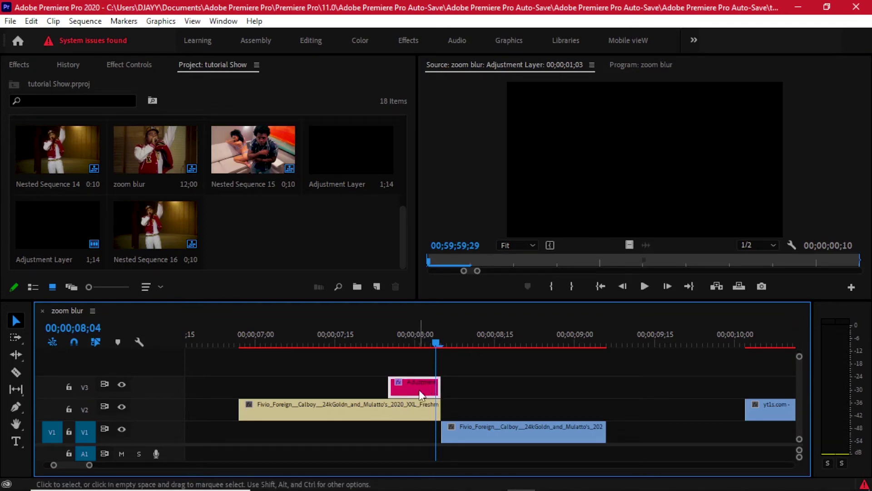
key("shift+5")
Step: Delete the Channel Blur and Transform effects from the adjustment layer
scroll(321, 205, "down", 4)
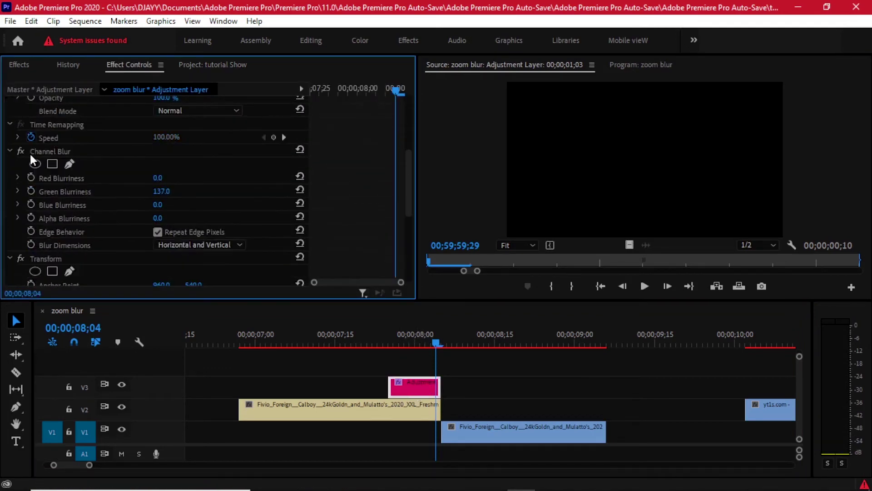
left_click(36, 151)
left_click(67, 258, "ctrl")
key("Delete")
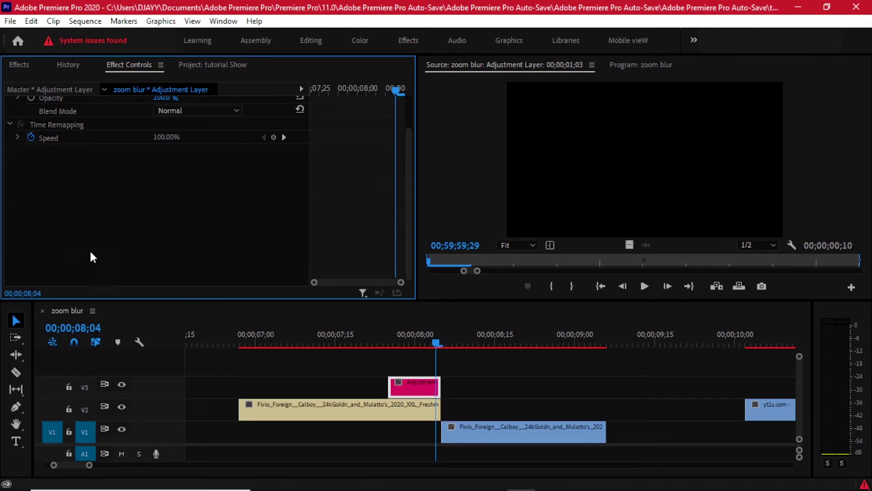
Step: Reposition the V3 adjustment clip to run from 08;00 to 08;10
left_click_drag(424, 390, 508, 392)
left_click(443, 337)
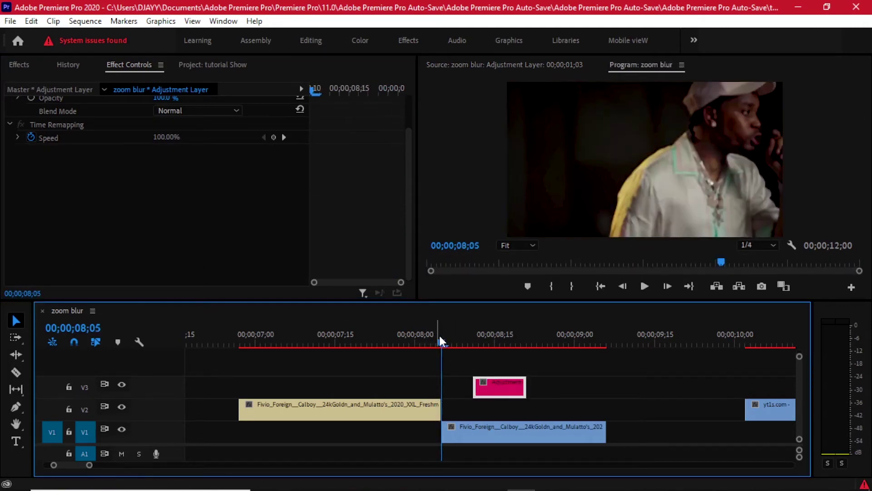
key("shift+Right")
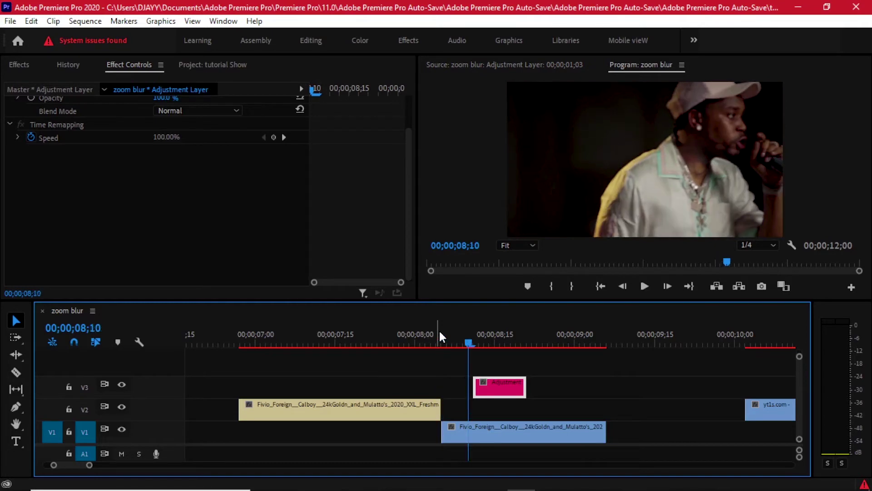
left_click_drag(506, 387, 447, 395)
left_click(488, 372)
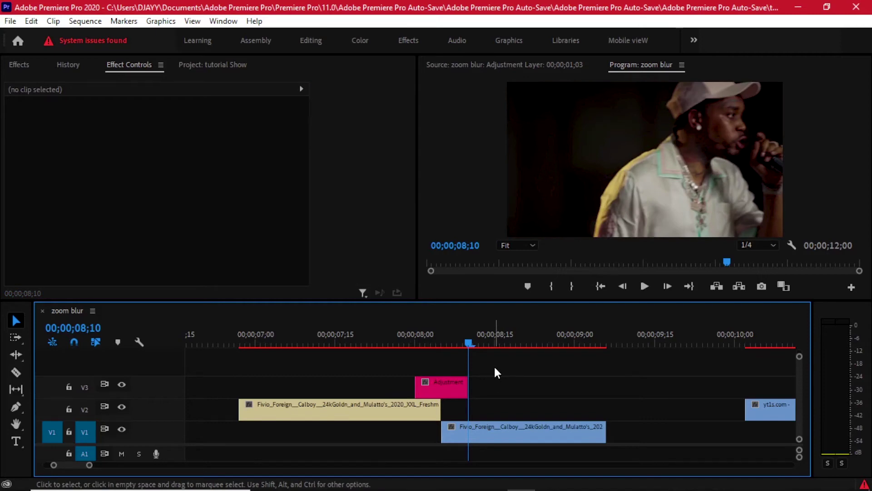
Step: Apply the Transform effect to the V3 adjustment clip
left_click(19, 66)
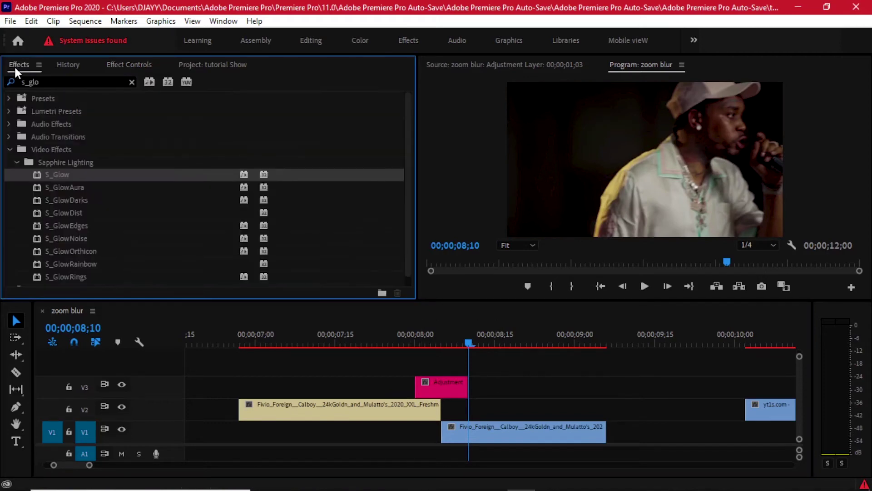
left_click(13, 82)
type("tr")
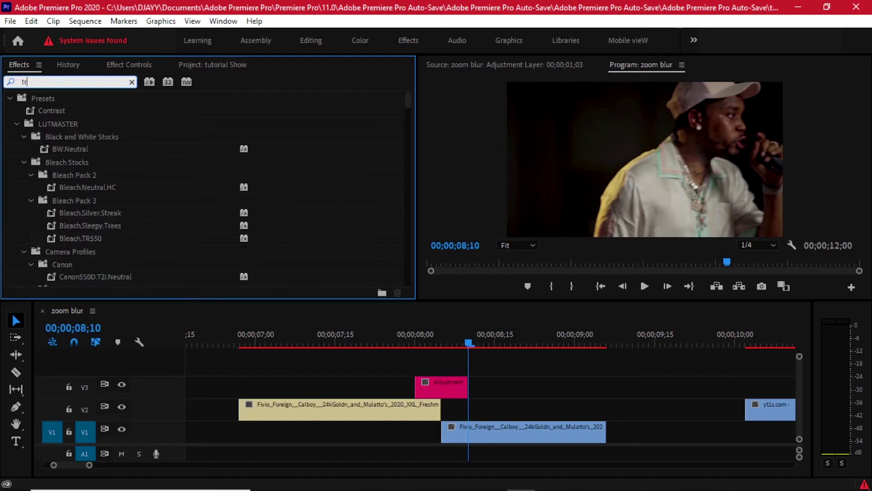
type("ansform")
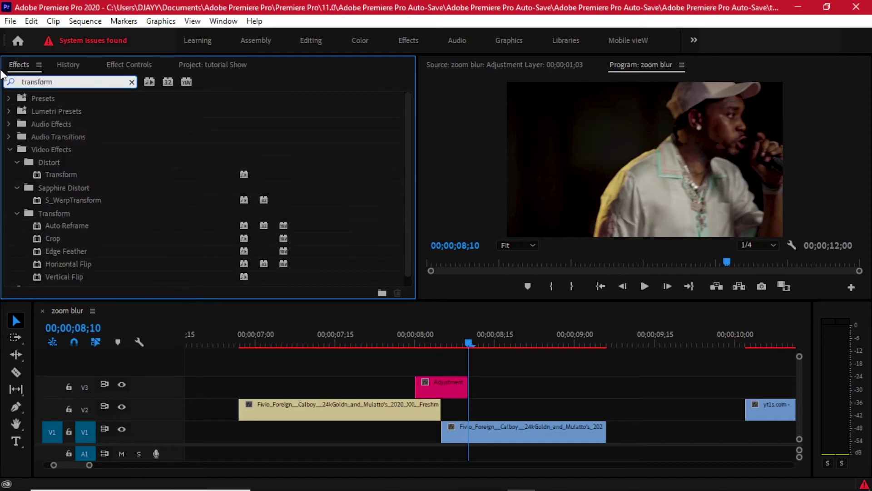
left_click_drag(63, 176, 454, 381)
Step: Apply Brightness & Contrast to the V3 adjustment clip
left_click(6, 82)
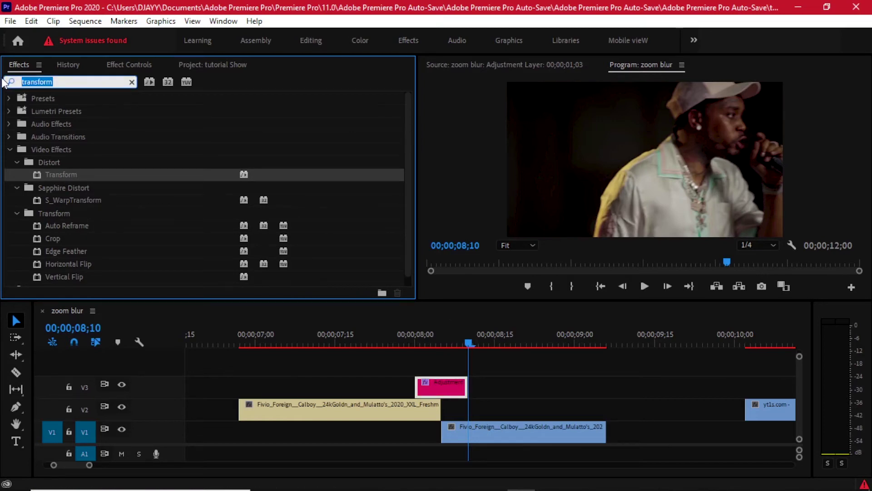
type("bright")
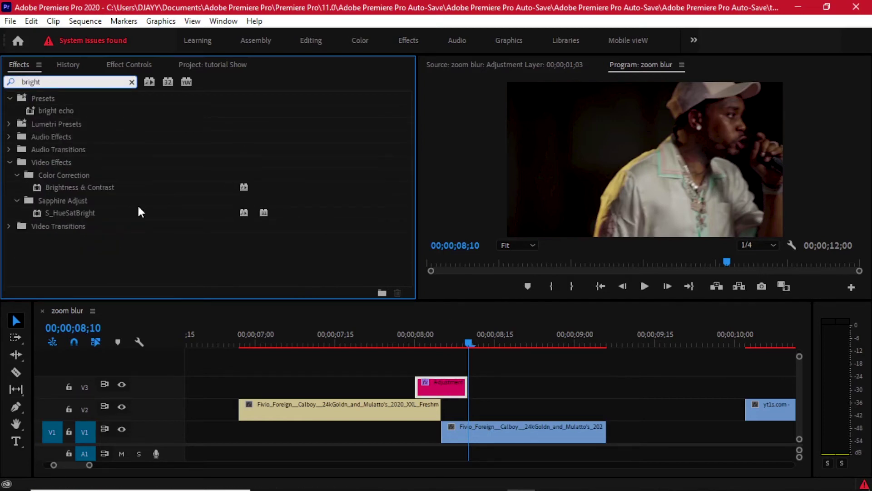
left_click_drag(94, 190, 452, 379)
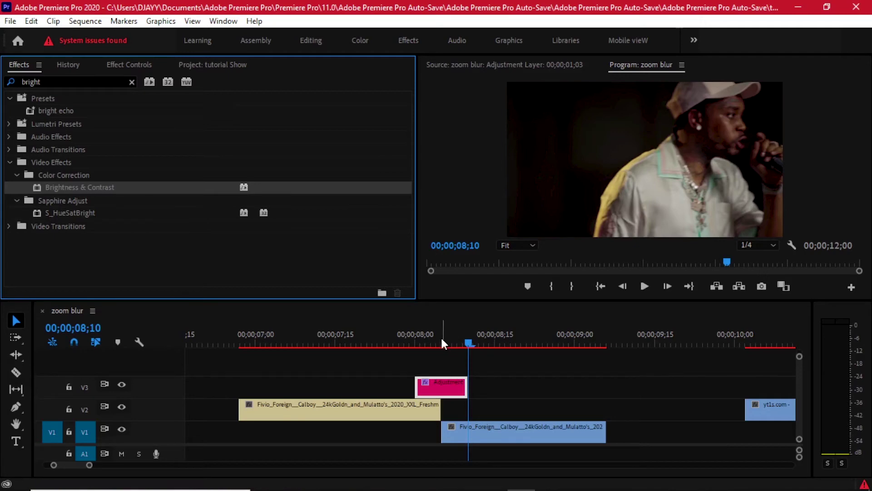
left_click(508, 372)
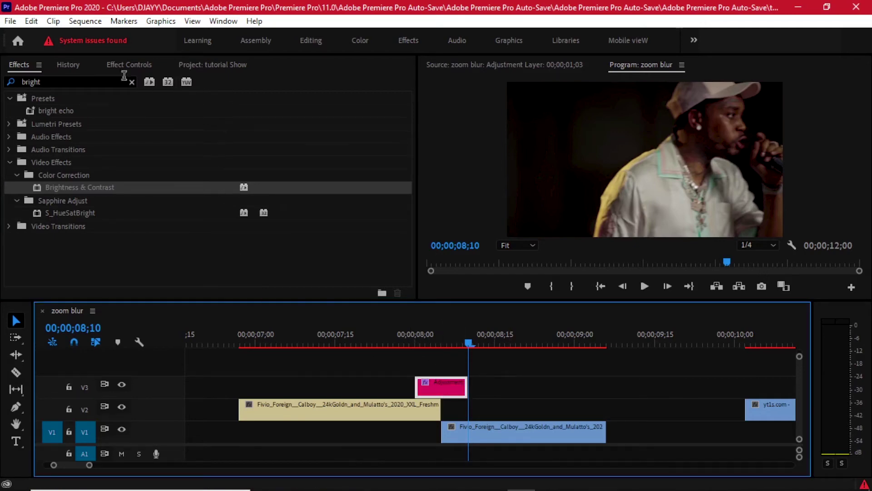
left_click(115, 64)
Step: Keyframe the Transform Scale around 08;00 to create the zoom animation
scroll(341, 195, "down", 4)
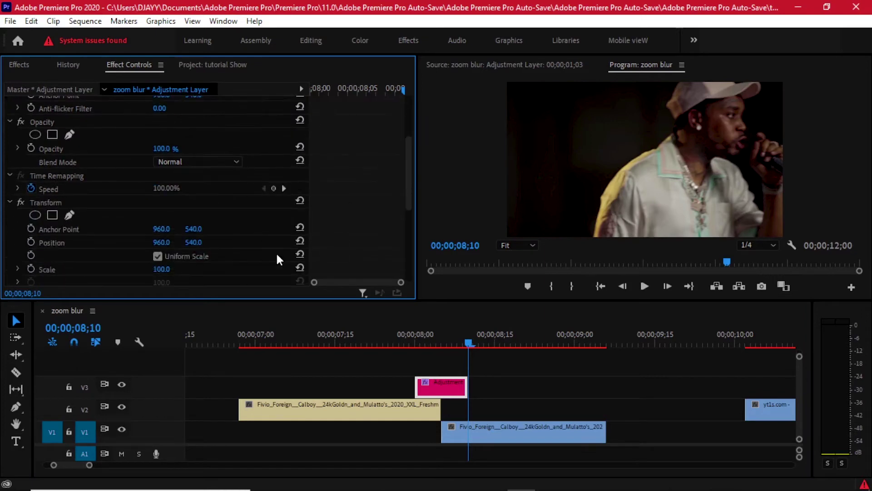
left_click(10, 203)
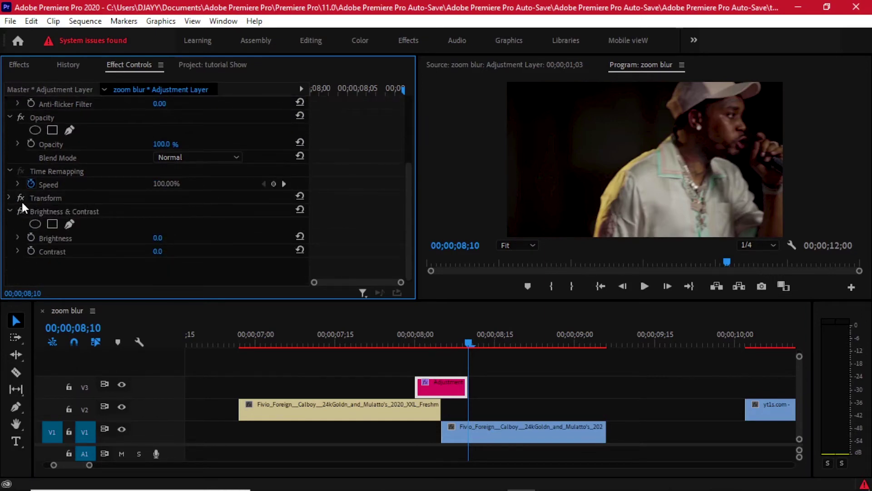
left_click(10, 200)
scroll(140, 197, "down", 5)
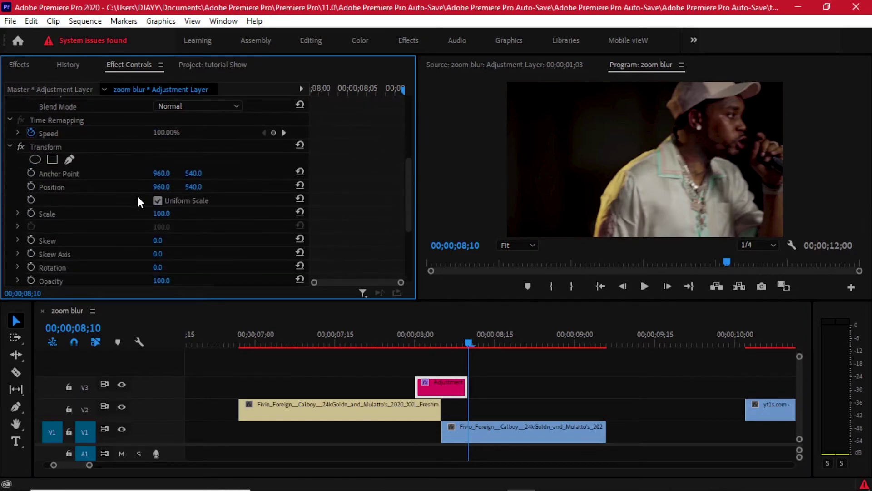
left_click(31, 136)
key("Left")
key("Left")
key("Left")
key("Left")
key("Left")
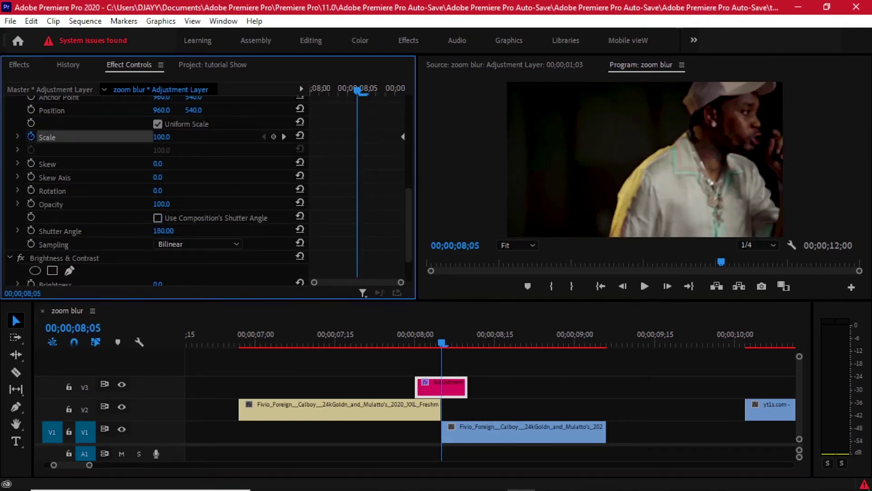
left_click(274, 137)
left_click(416, 348)
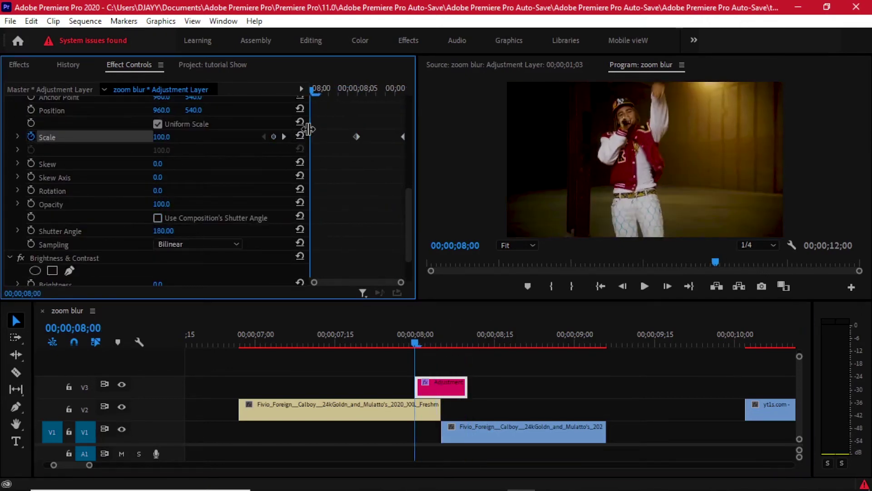
left_click_drag(314, 91, 395, 91)
left_click(263, 136)
left_click(263, 136)
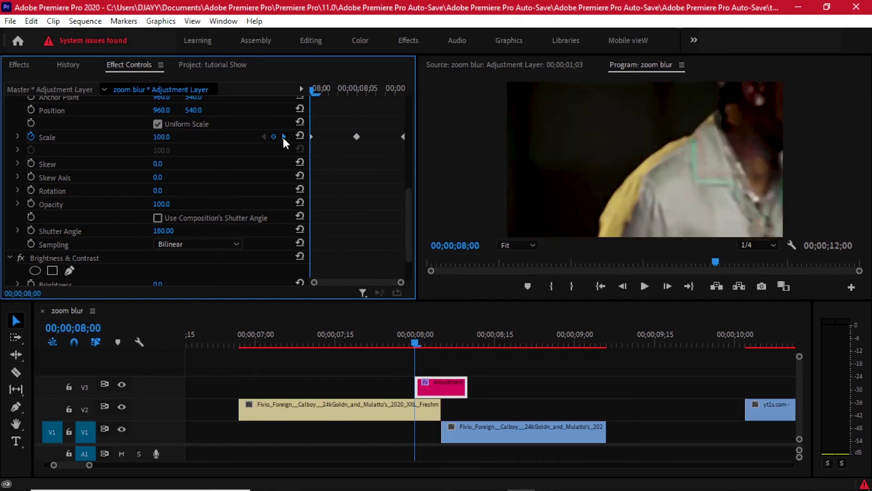
Step: Keyframe Brightness to 100 at 08;05 for a flash
left_click(437, 342)
scroll(381, 199, "down", 2)
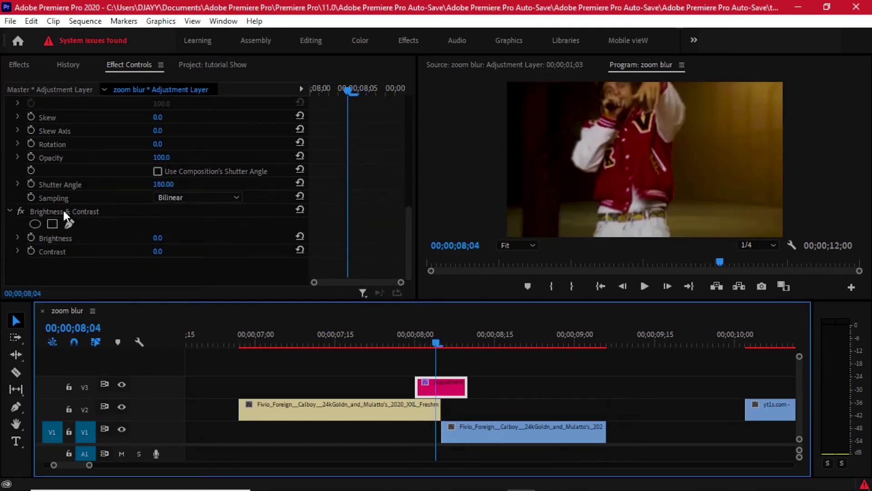
left_click(30, 236)
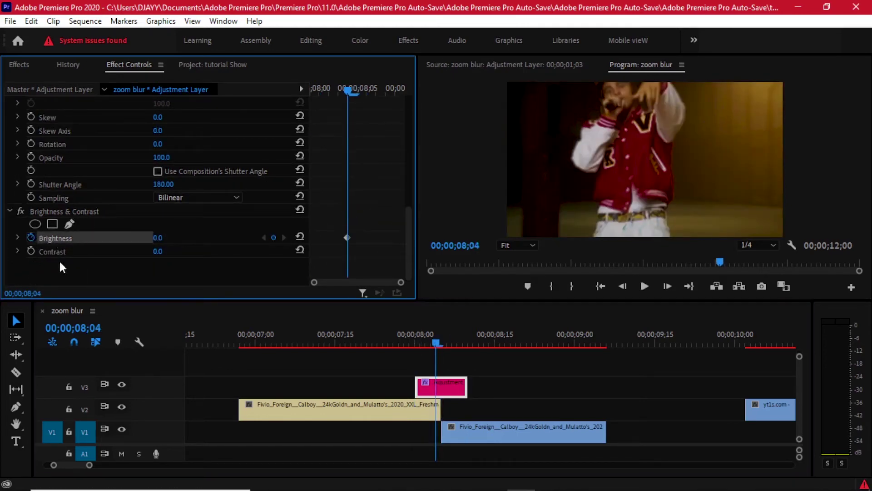
left_click(443, 341)
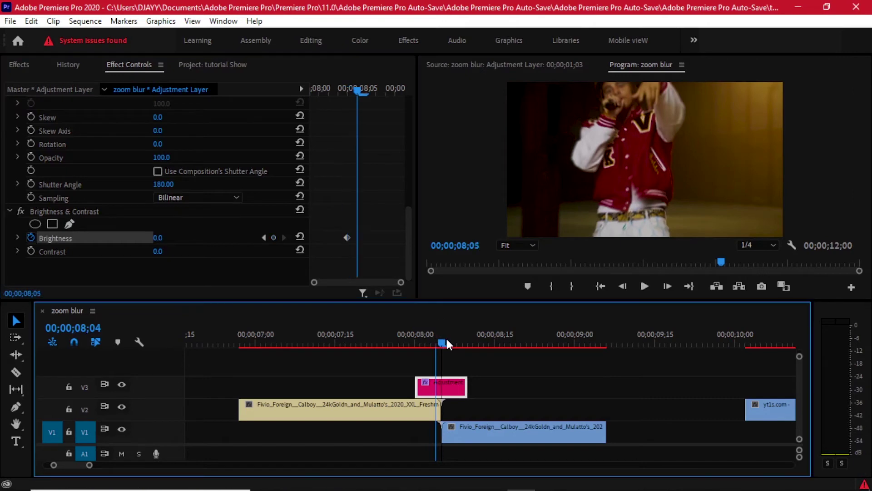
left_click_drag(346, 236, 357, 237)
left_click_drag(156, 237, 162, 237)
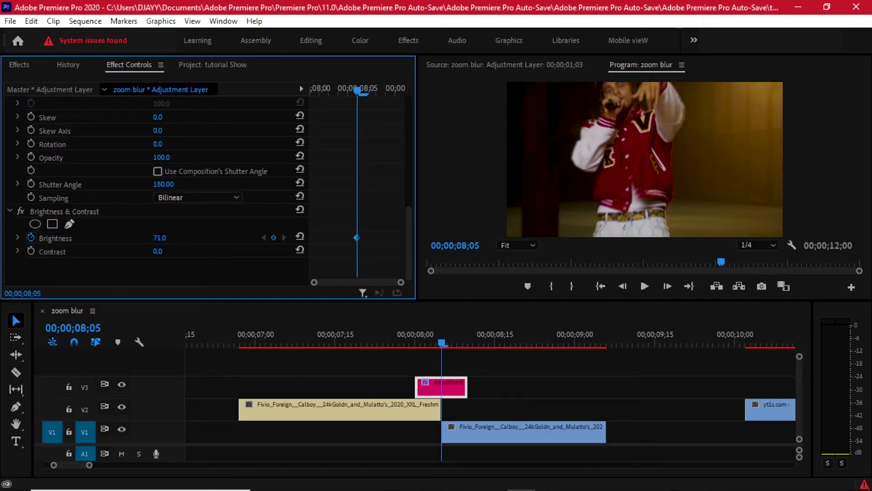
left_click_drag(162, 238, 170, 238)
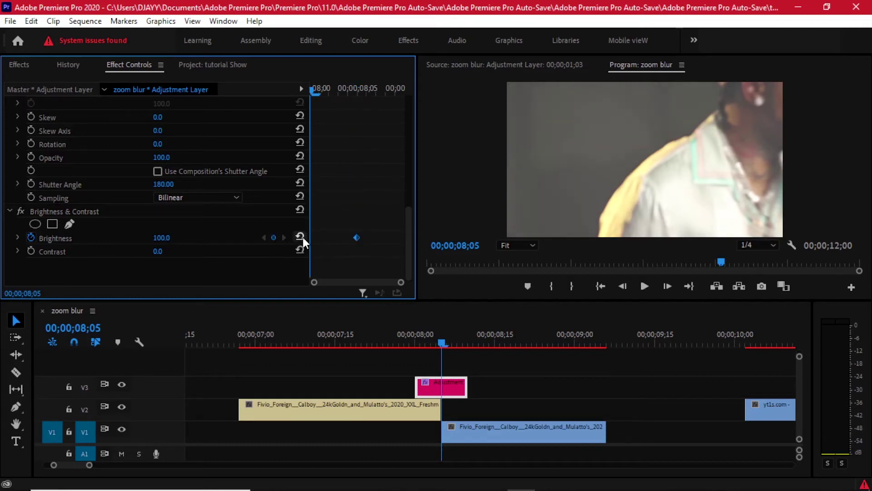
Step: Add a Brightness keyframe at 0 on 08;09 and preview the flash
key("Up")
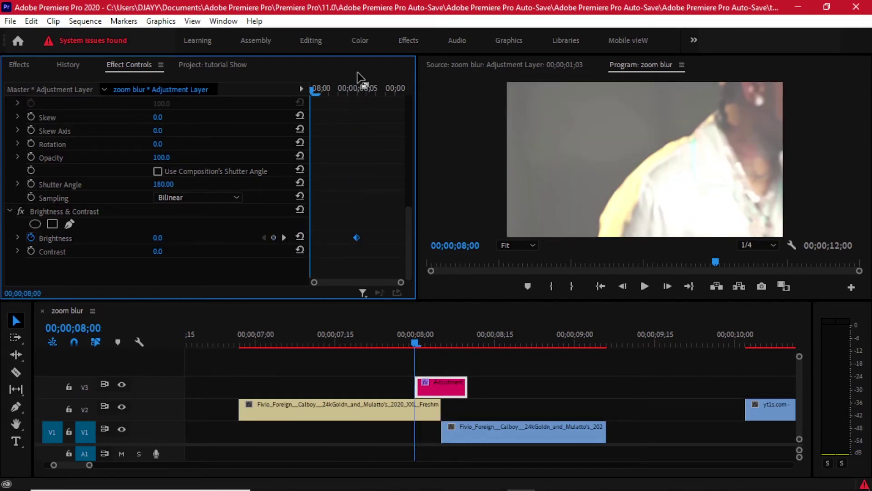
left_click(396, 88)
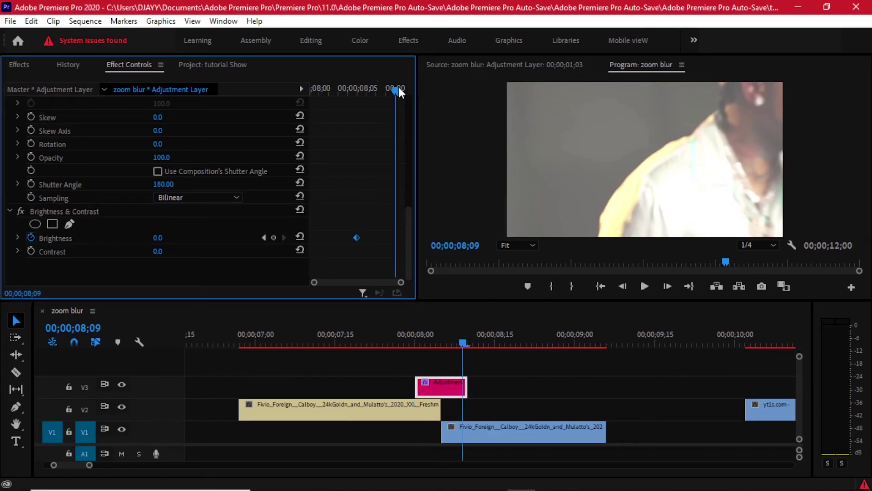
left_click(299, 237)
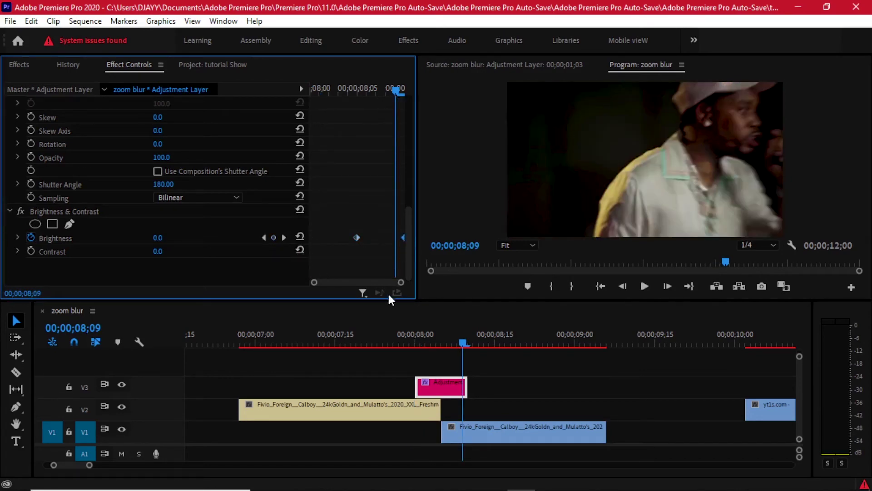
left_click(404, 342)
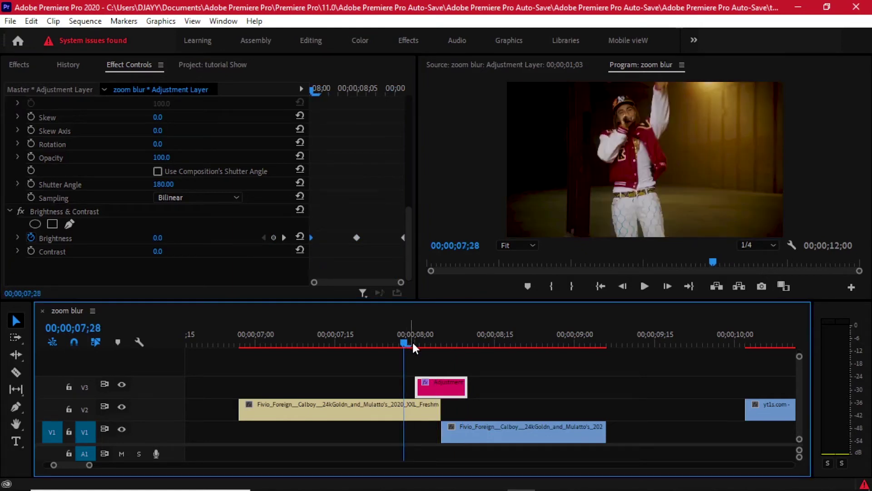
left_click_drag(413, 343, 444, 349)
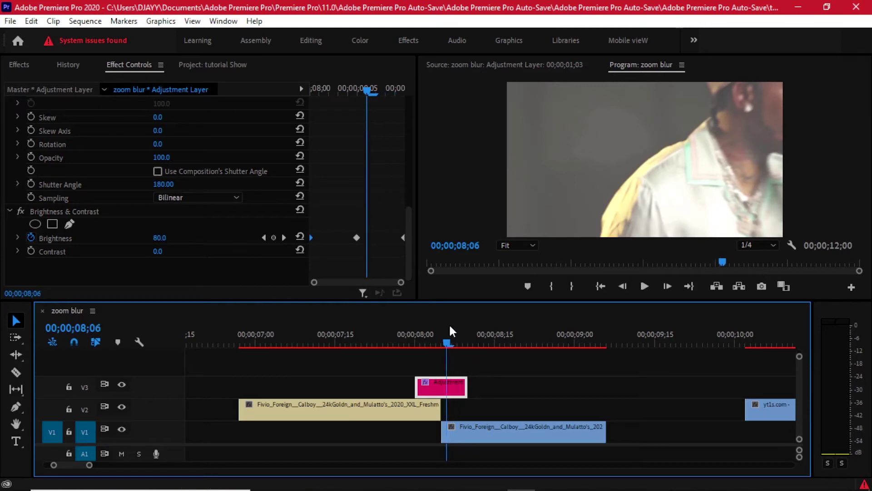
Step: Duplicate the Brightness & Contrast effect and preview the stronger flash
left_click(441, 331)
left_click(64, 210)
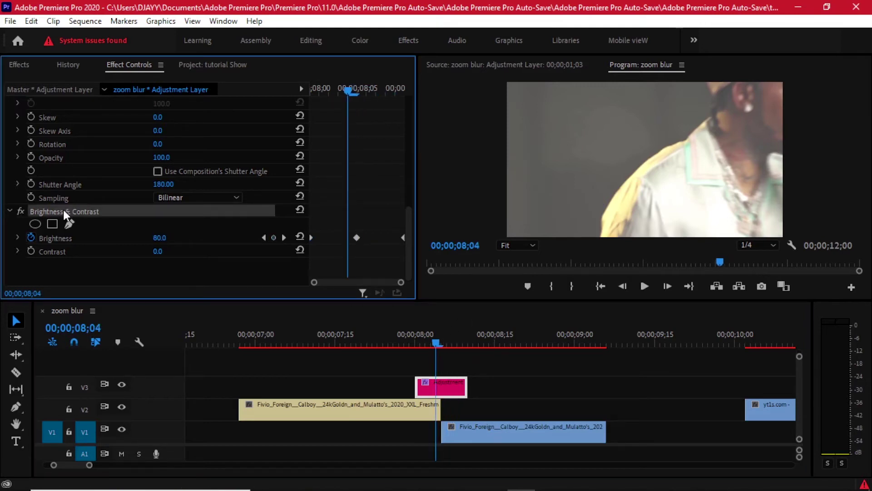
key("ctrl+v")
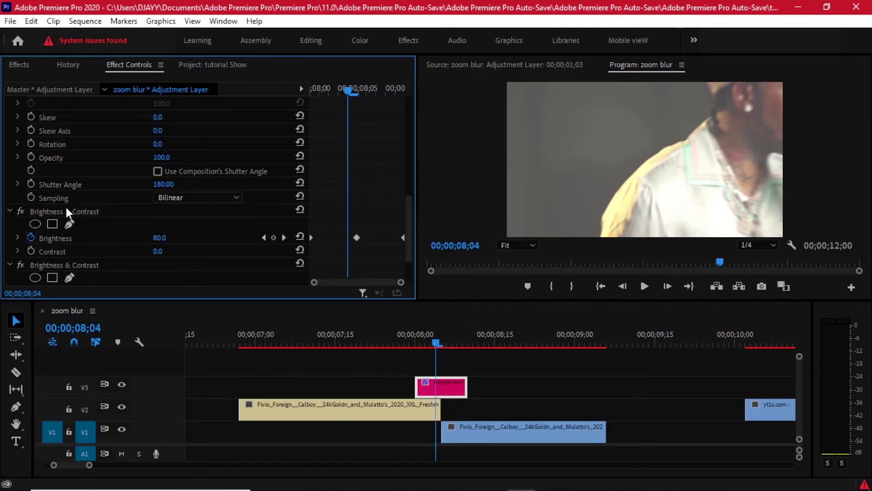
scroll(323, 236, "down", 3)
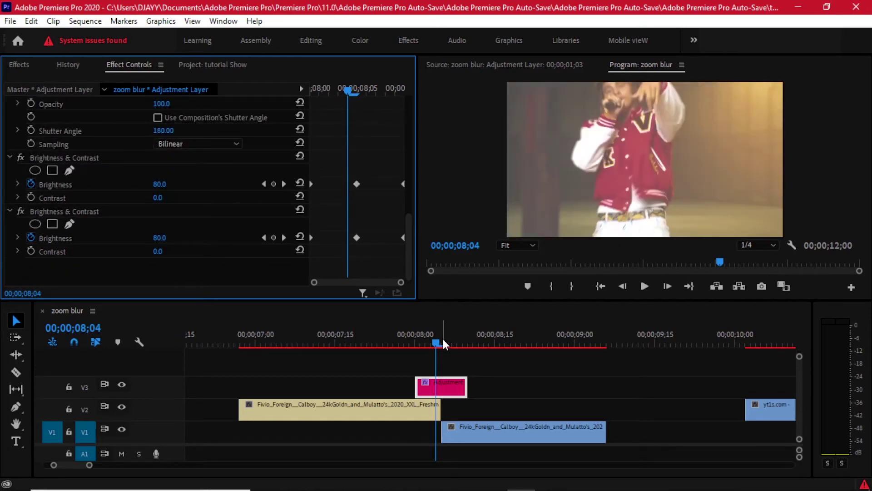
left_click_drag(409, 337, 443, 354)
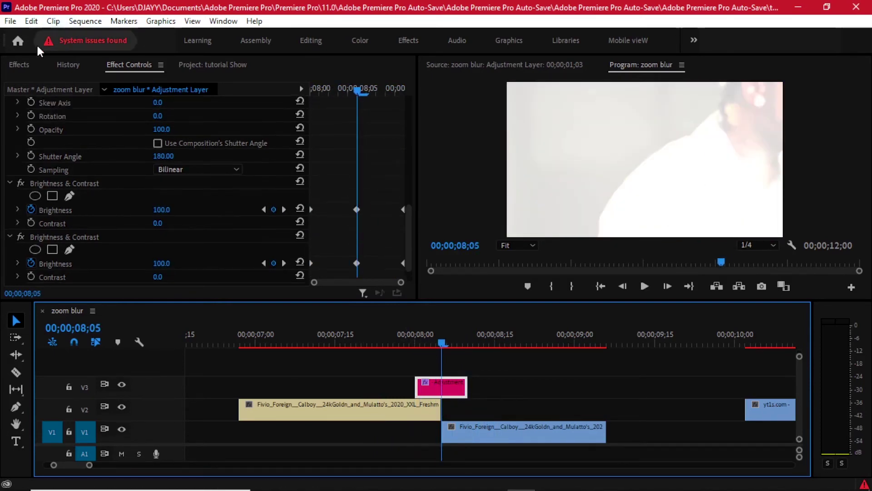
left_click(18, 64)
Step: Search 'fast blur' and apply Fast Blur to the V3 adjustment clip
left_click_drag(50, 82, 1, 82)
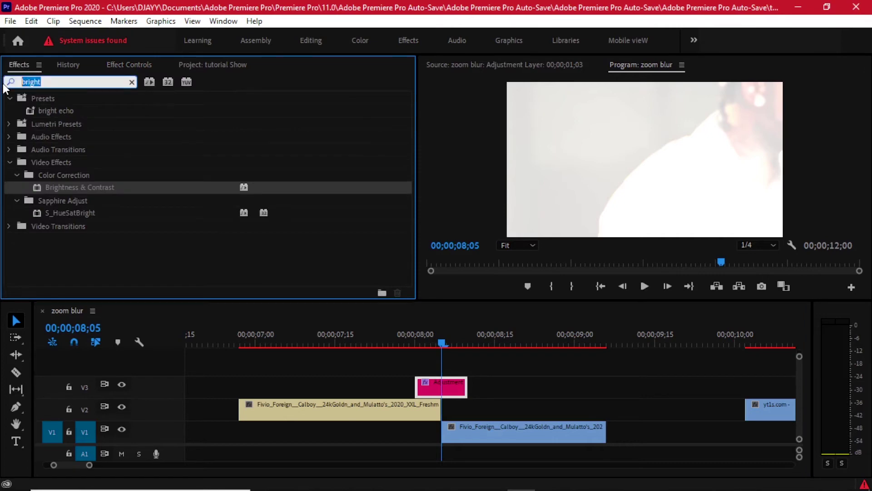
type("fa")
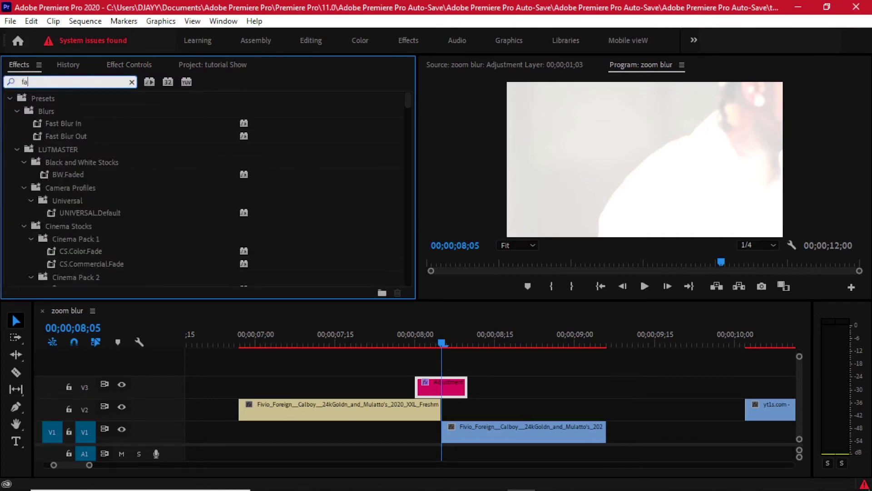
type("st blur")
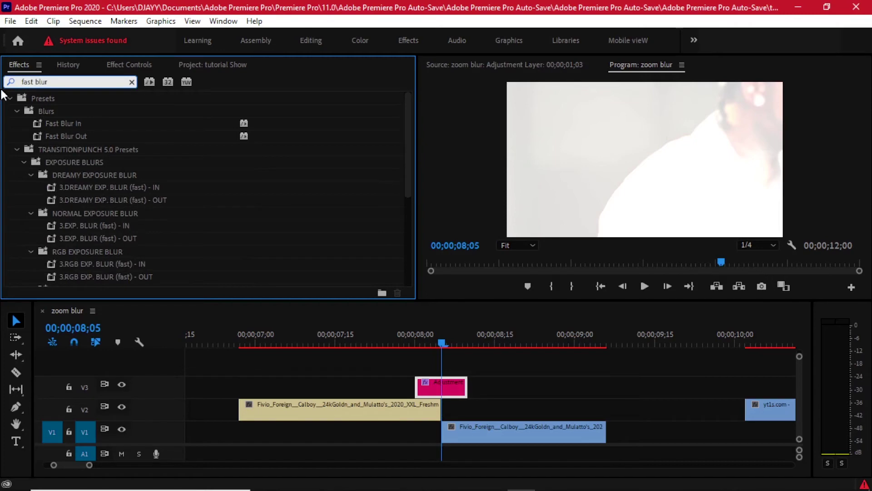
left_click(9, 97)
left_click_drag(68, 176, 451, 388)
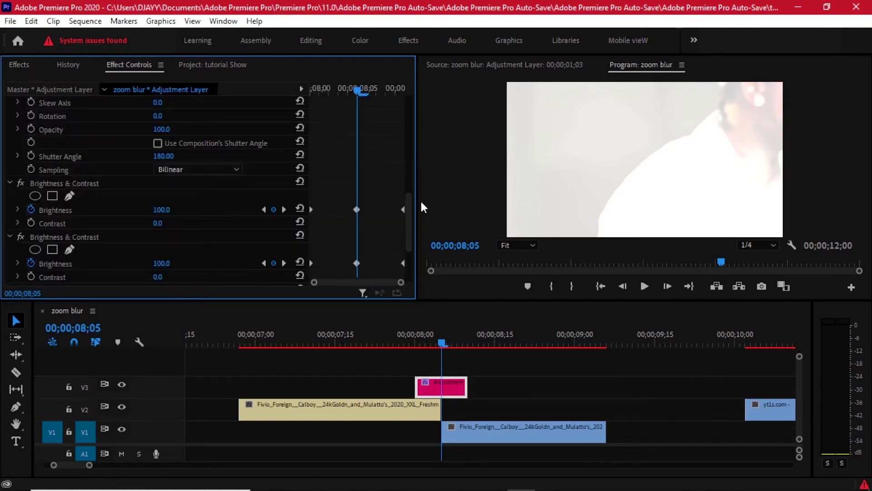
Step: Move Fast Blur to the top of the adjustment layer's effect stack
left_click_drag(407, 227, 411, 256)
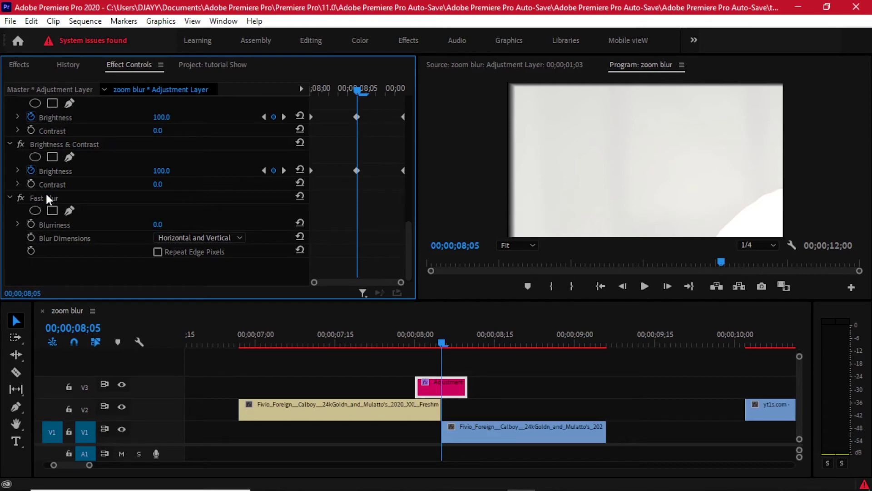
left_click_drag(47, 194, 78, 142)
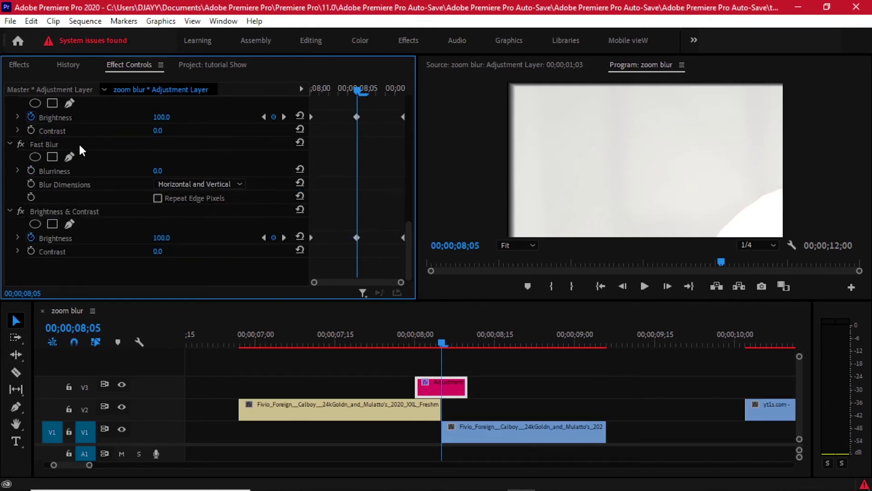
scroll(82, 153, "up", 2)
left_click_drag(36, 182, 58, 103)
scroll(55, 187, "up", 2)
left_click(9, 108)
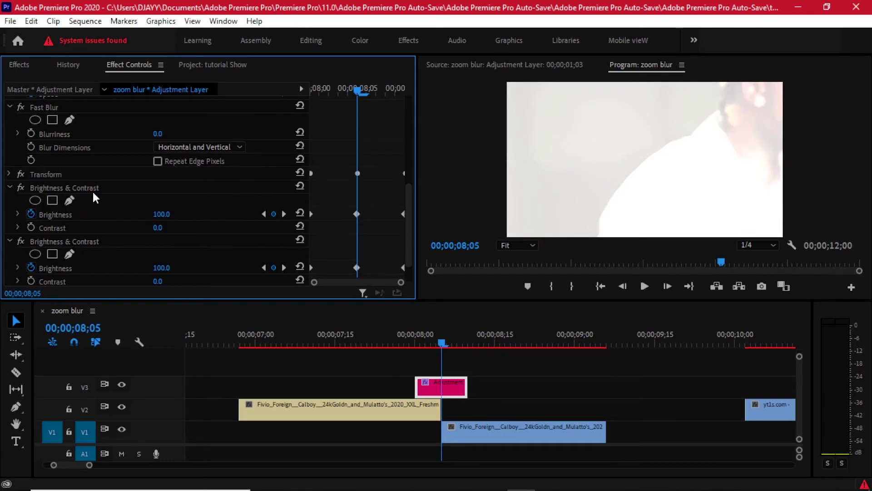
Step: Enable Repeat Edge Pixels and keyframe Fast Blur Blurriness falling to 0 by 08;09
scroll(105, 192, "up", 3)
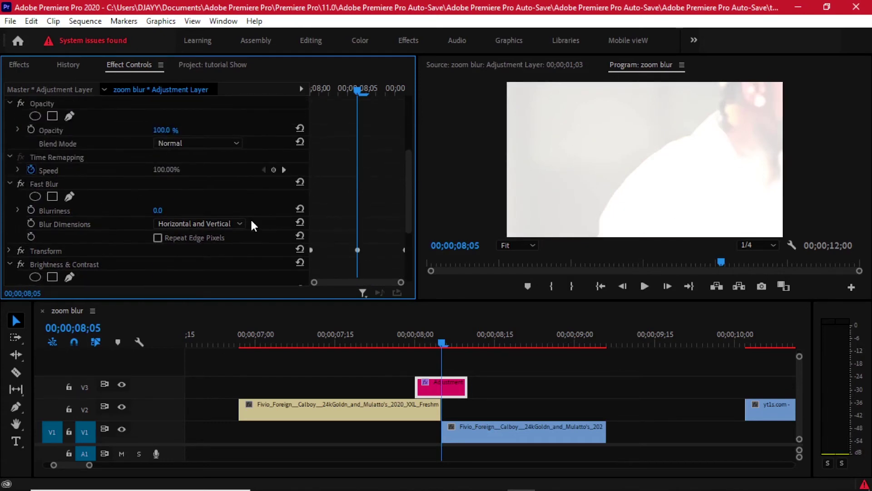
left_click(158, 238)
left_click(31, 210)
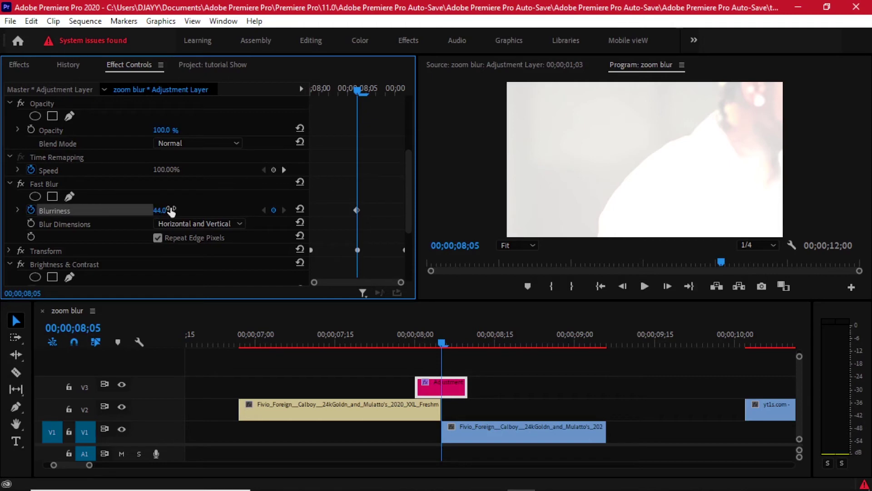
left_click_drag(348, 88, 320, 89)
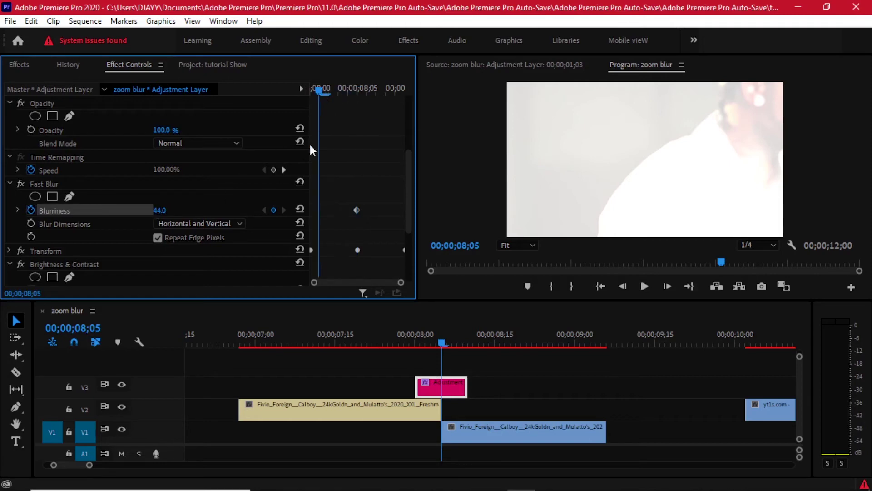
left_click(299, 208)
left_click_drag(319, 209, 401, 211)
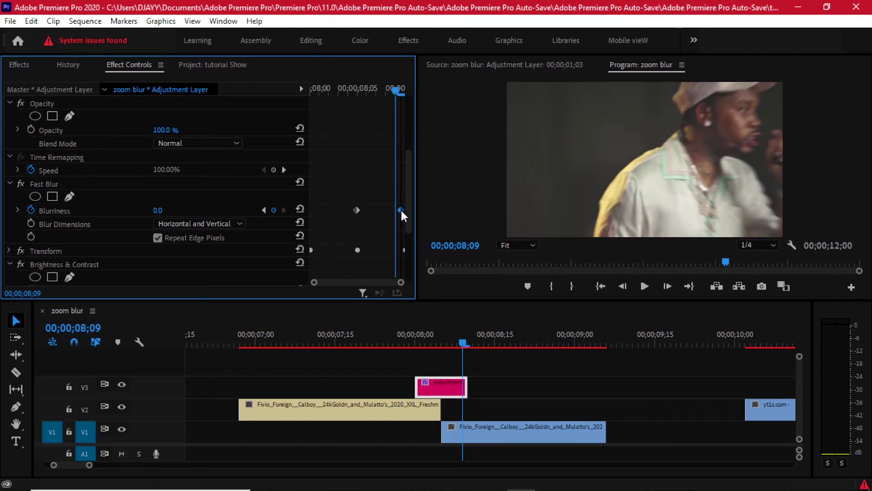
left_click(262, 211)
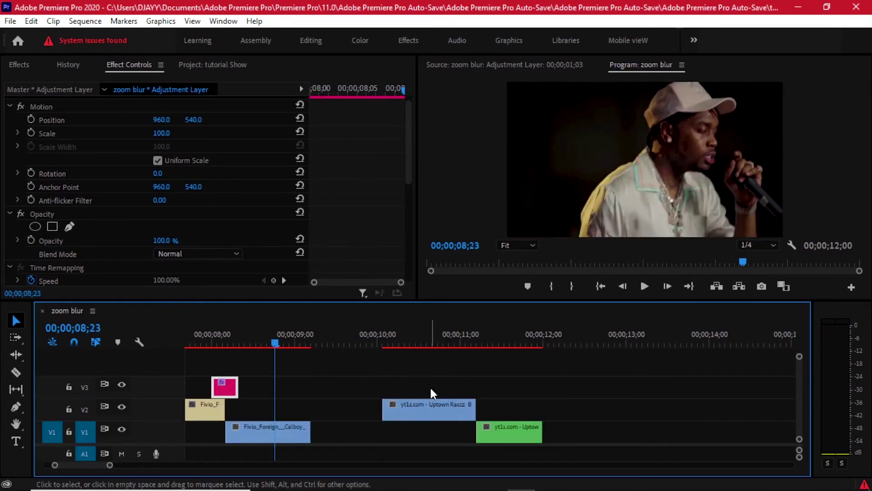
left_click_drag(421, 340, 450, 337)
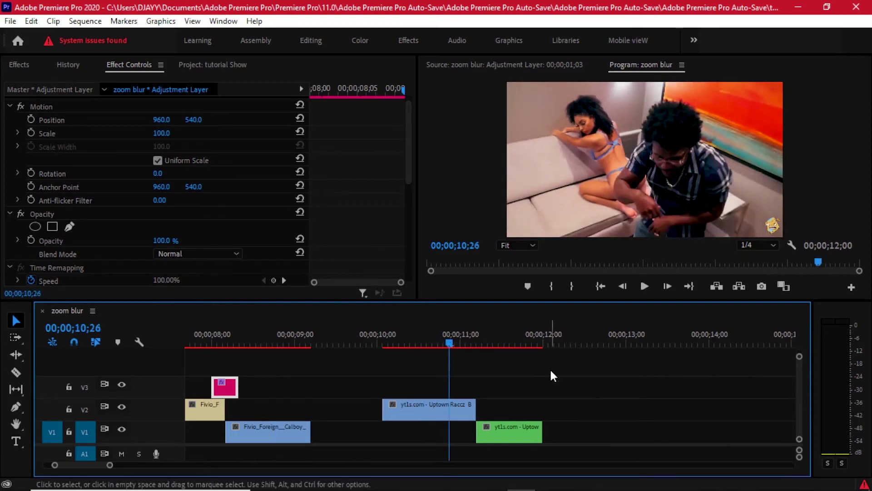
Step: Preview the cut and split the green V1 clip at 11;11
key("=")
key("minus")
key("space")
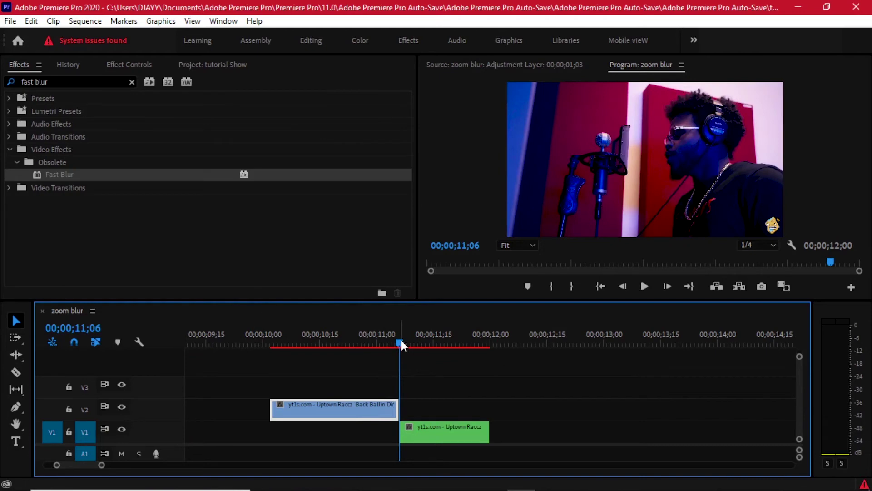
key("space")
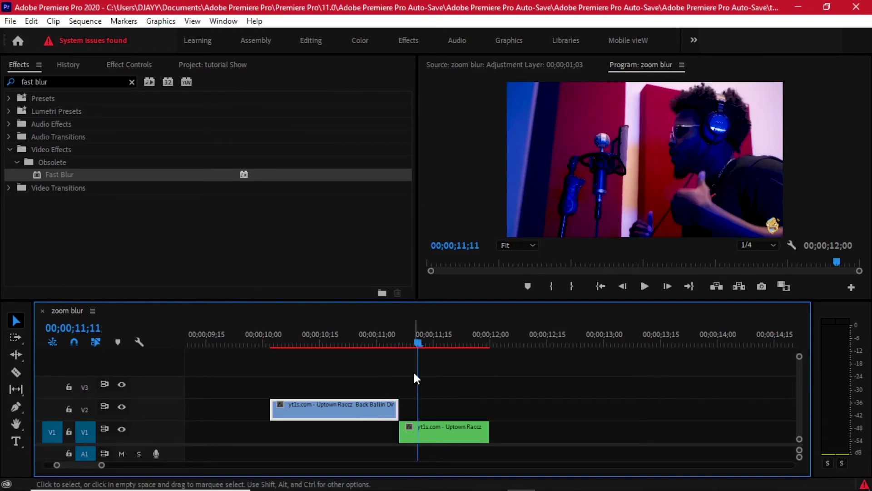
left_click(420, 438)
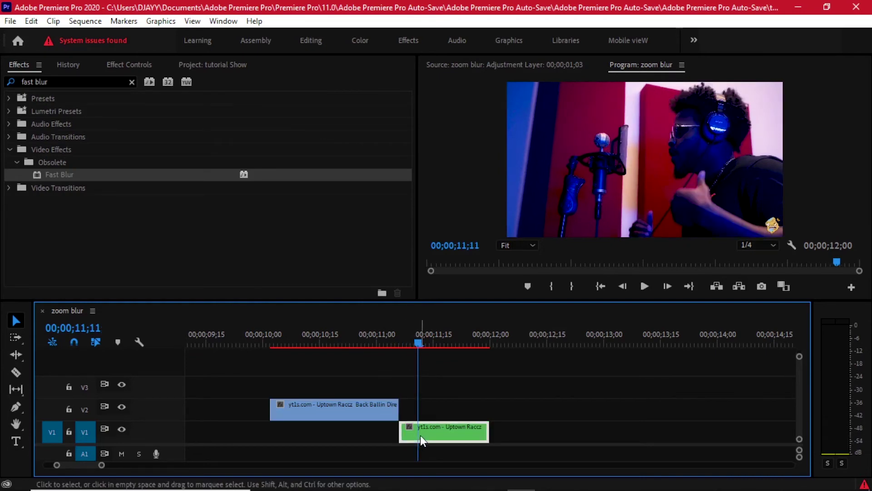
key("ctrl+k")
Step: Split the V2 clip at 11;01 and nest the short piece
left_click(404, 338)
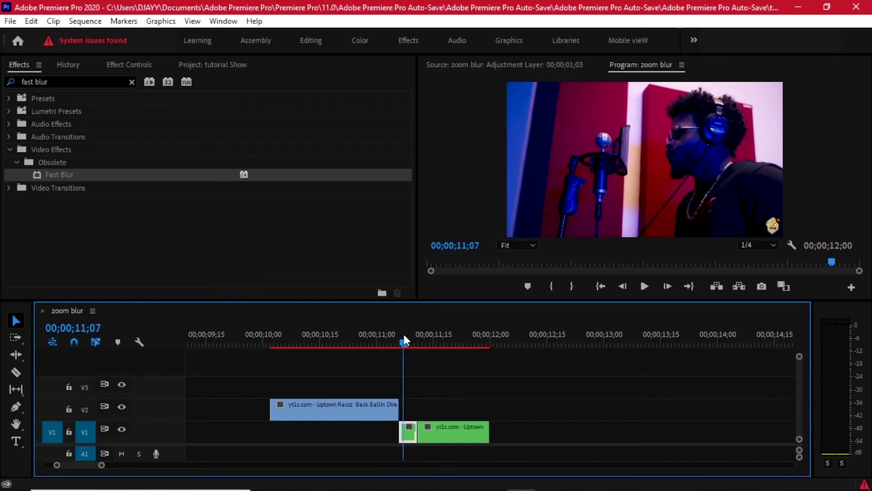
key("Left")
key("Left")
key("Left")
key("Left")
key("Left")
key("Left")
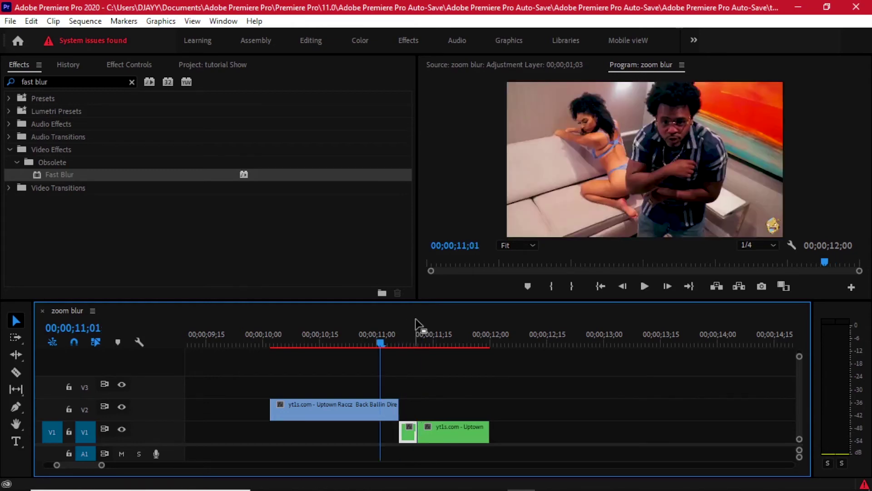
left_click(387, 409)
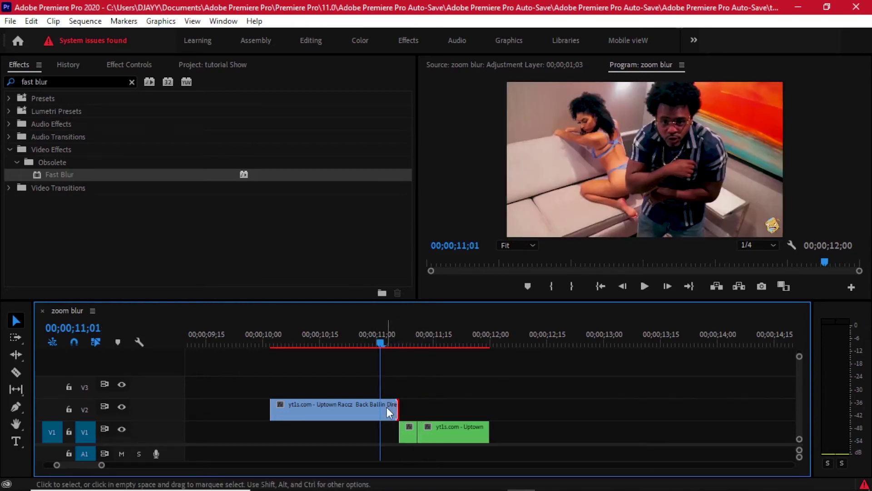
key("ctrl+k")
right_click(388, 413)
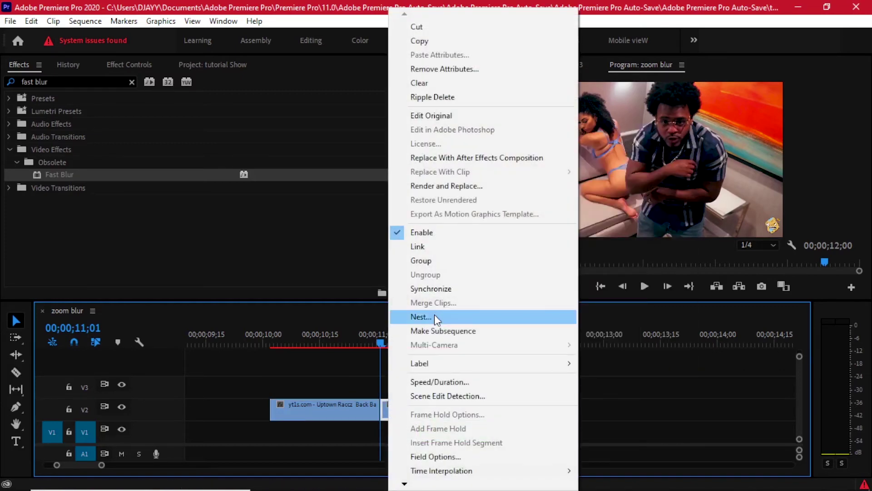
left_click(435, 315)
key("Return")
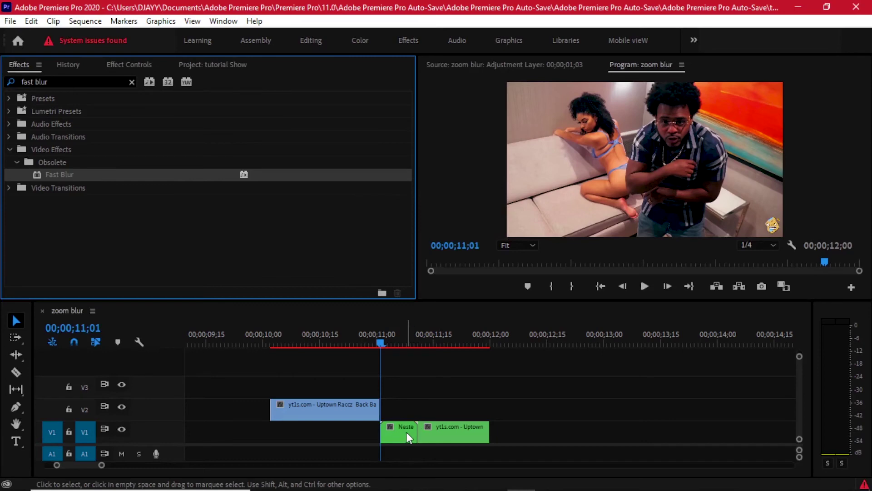
Step: Label the new Nest clip yellow
left_click(406, 432)
right_click(405, 432)
mouse_move(478, 361)
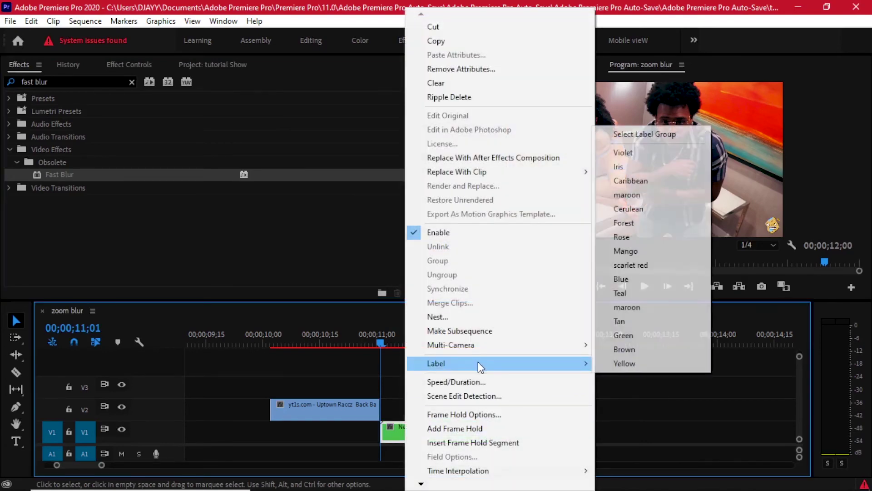
left_click(620, 363)
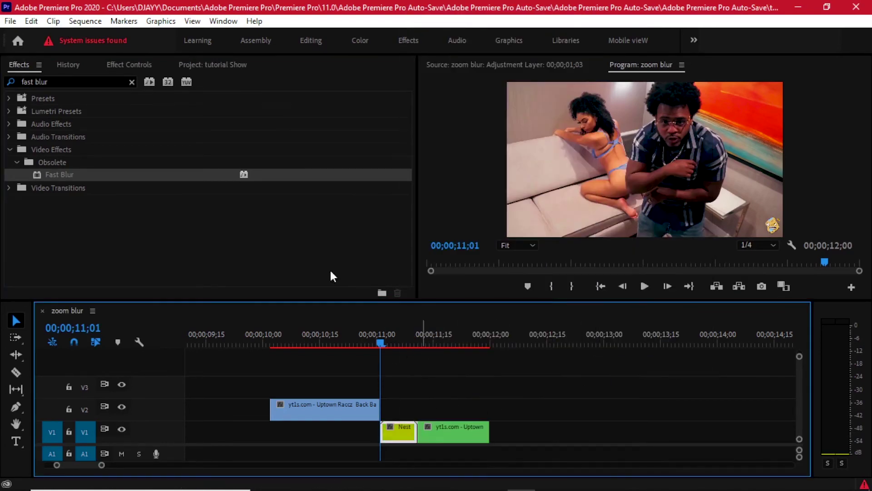
Step: Apply Lens Distortion and Fast Blur to the Nest clip
left_click(68, 82)
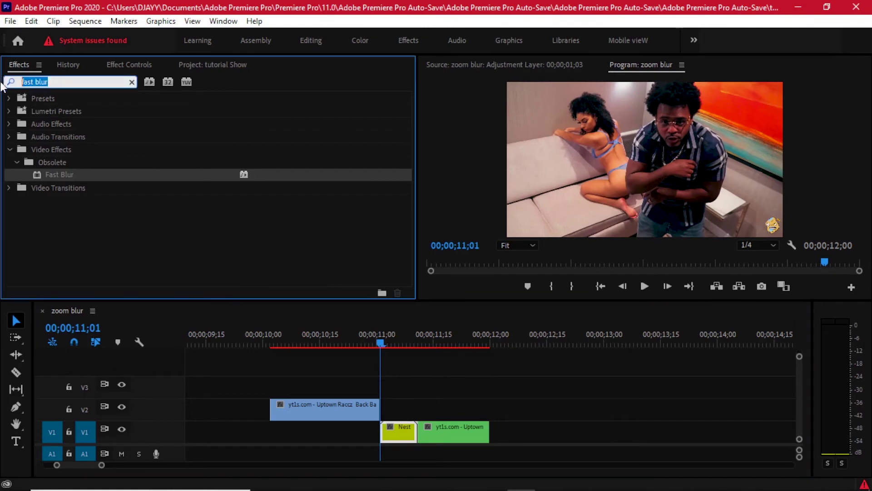
key("BackSpace")
type("lens dist")
left_click_drag(91, 175, 397, 429)
left_click(60, 82)
type("fast blur")
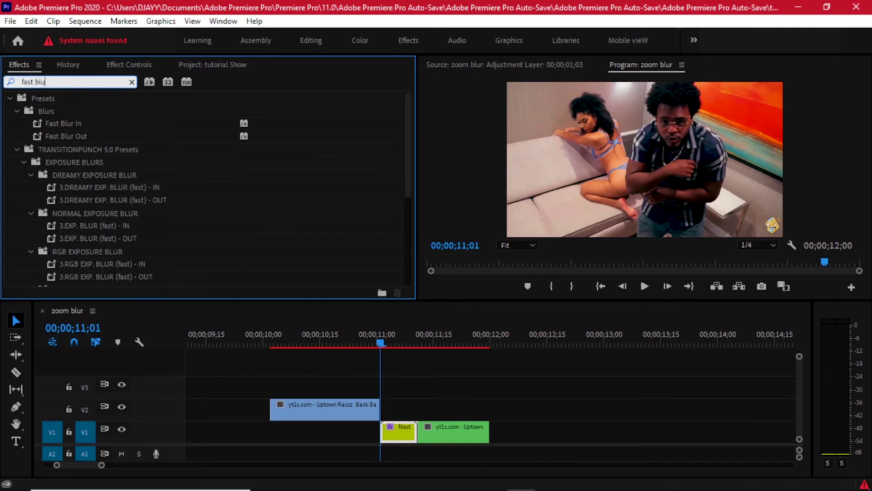
left_click(14, 97)
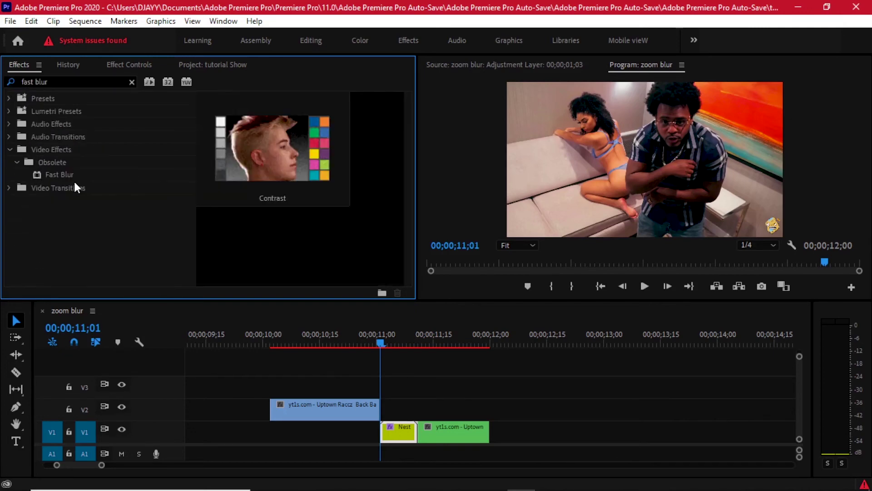
left_click_drag(62, 175, 393, 429)
Step: Apply 4-Color Gradient to the nested clip and switch it off
left_click(59, 80)
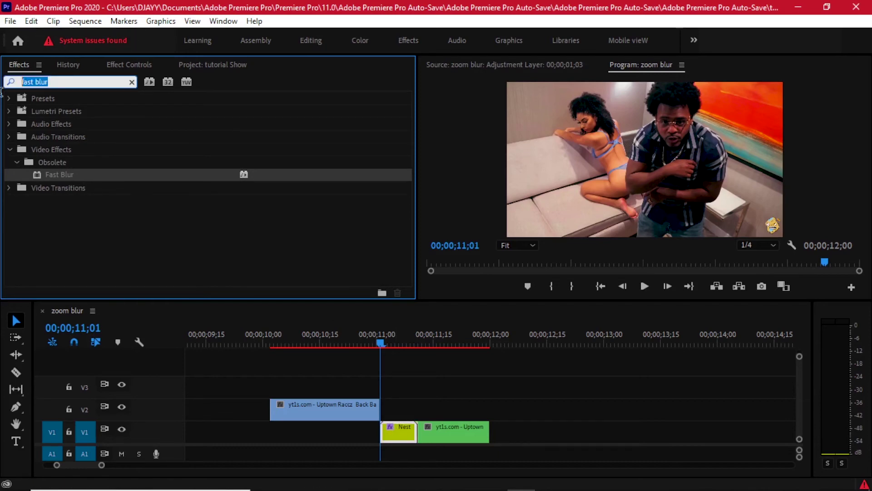
type("gradien")
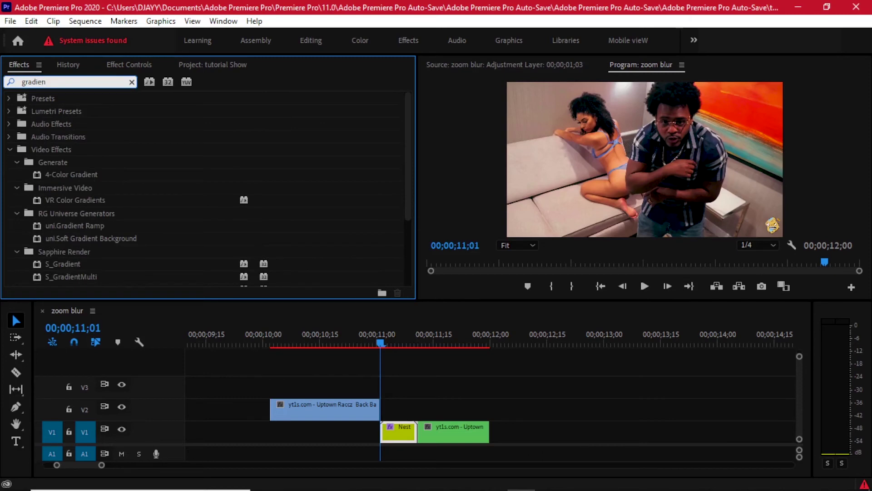
left_click(63, 174)
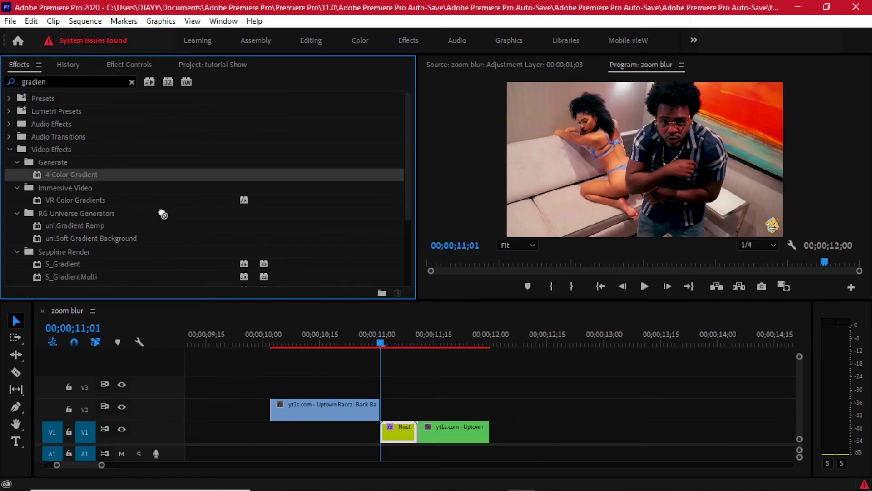
double_click(98, 175)
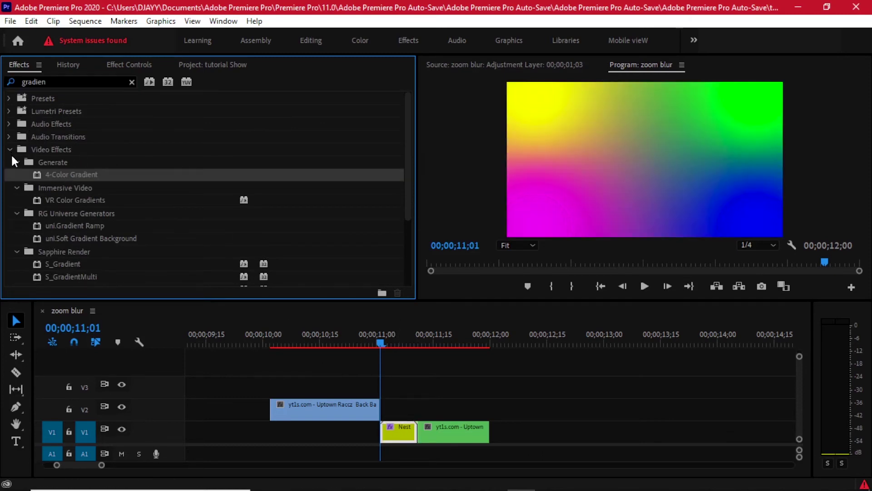
left_click(190, 67)
left_click(146, 65)
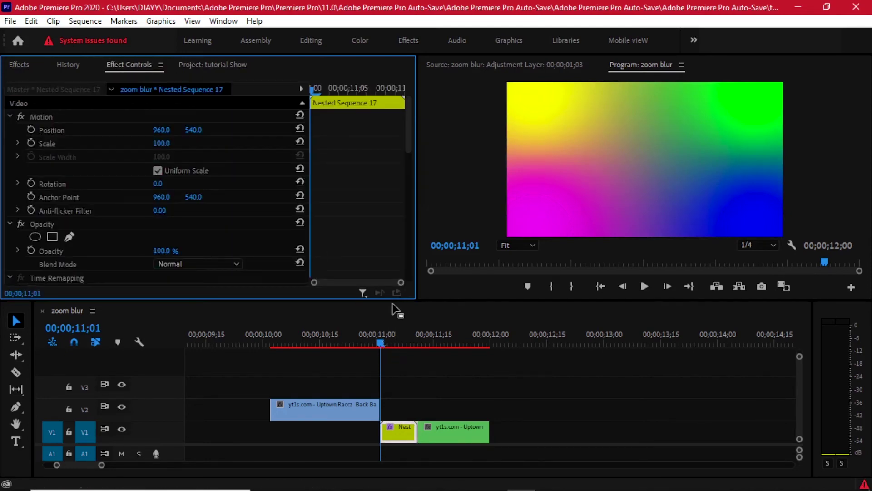
scroll(331, 171, "down", 10)
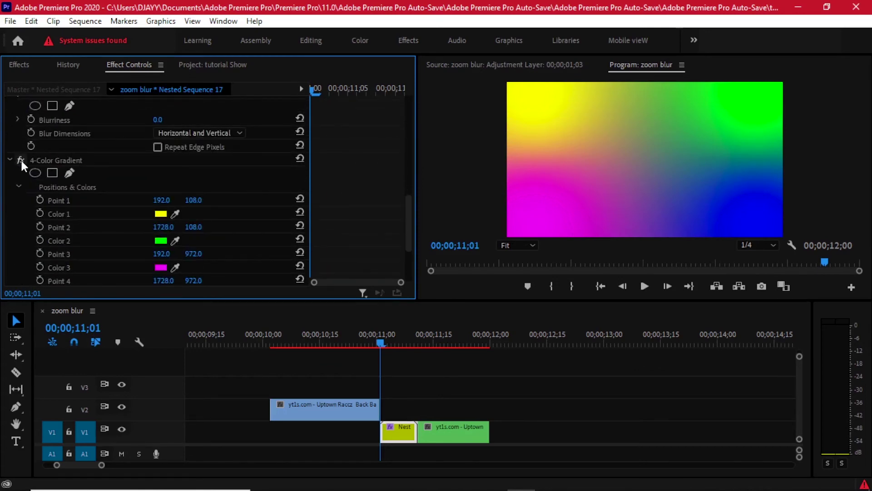
left_click(21, 160)
left_click(9, 159)
scroll(390, 246, "up", 5)
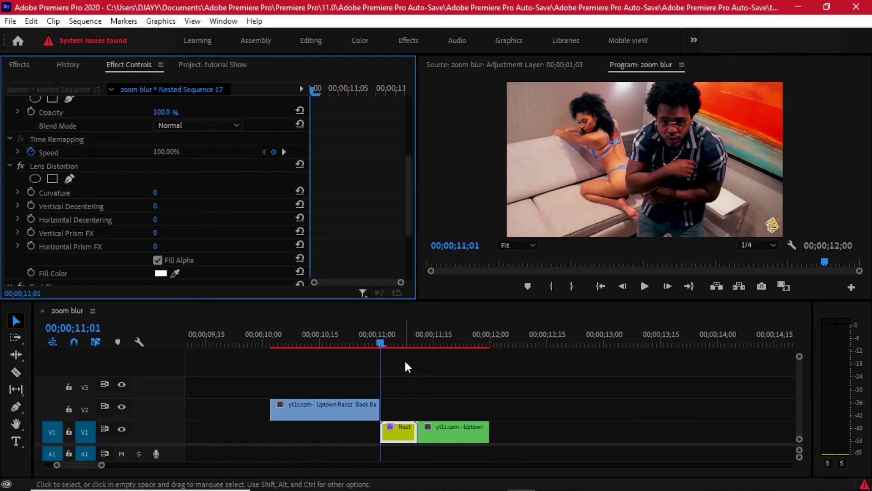
Step: At 11;06, try several Lens Distortion curvature values, then settle on a Curvature of -40
scroll(401, 357, "up", 1)
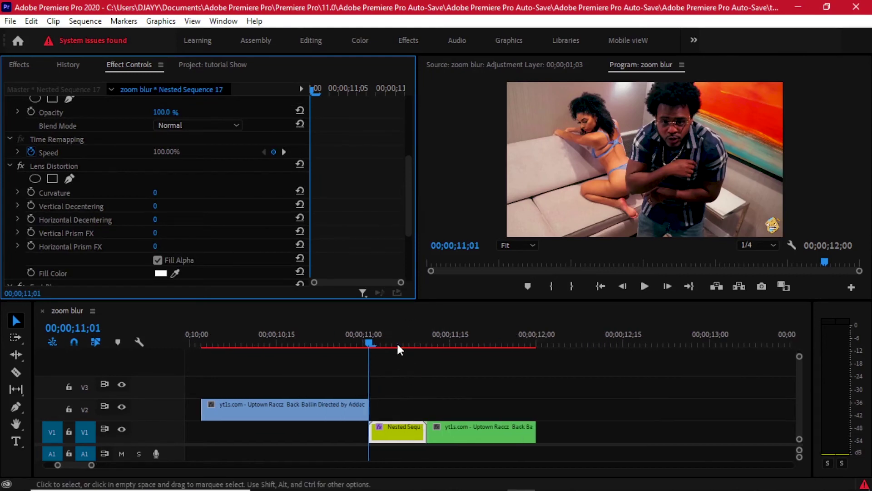
left_click(397, 341)
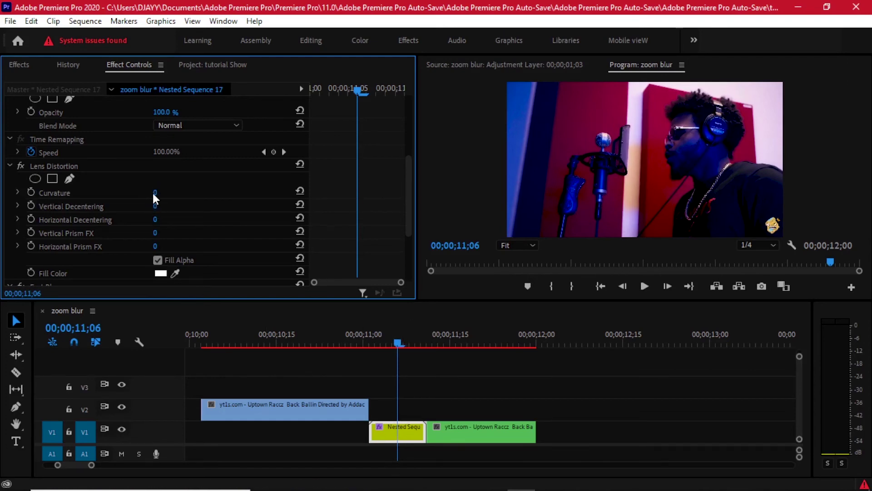
left_click_drag(156, 195, 149, 195)
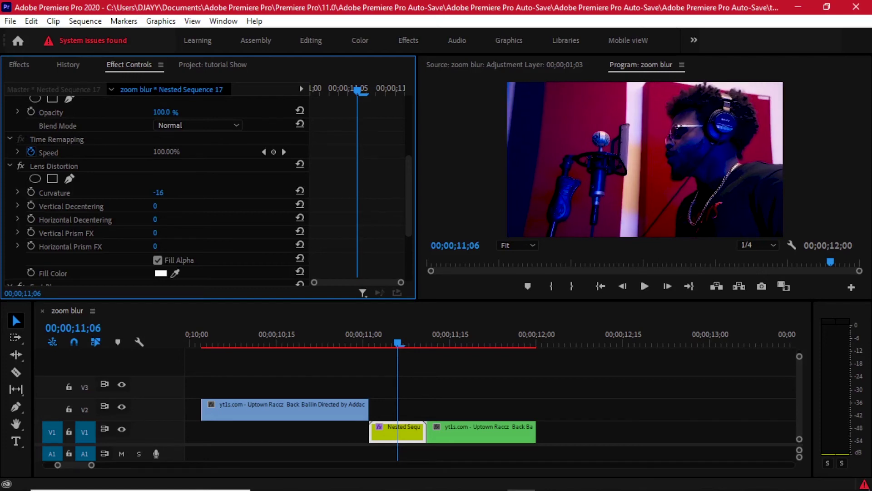
left_click_drag(156, 192, 163, 192)
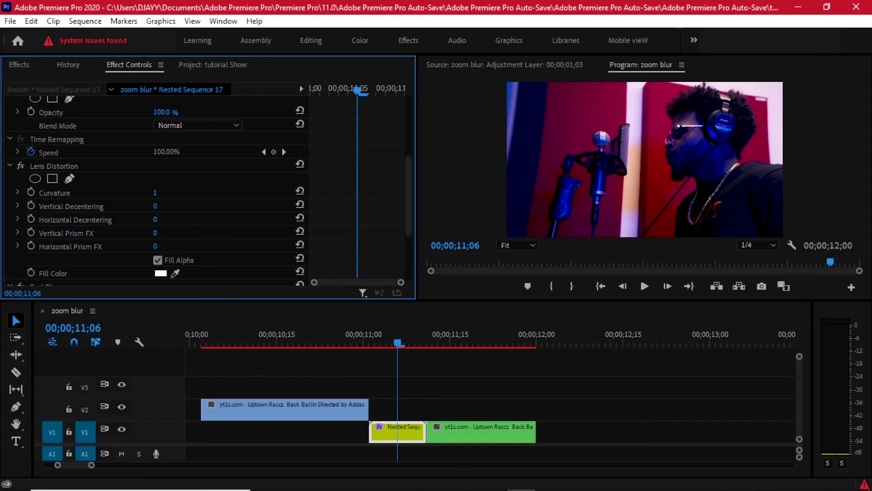
left_click_drag(155, 192, 161, 193)
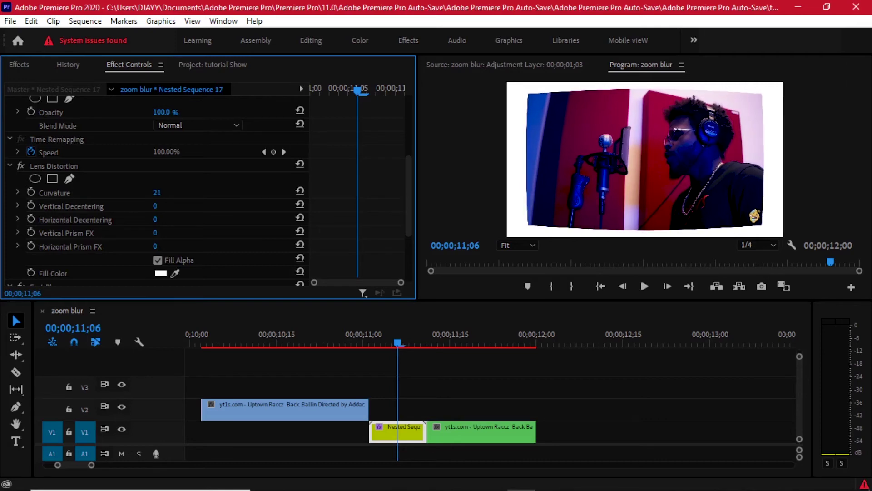
mouse_move(157, 193)
left_mouse_down()
mouse_move(140, 193)
mouse_move(154, 192)
left_mouse_up()
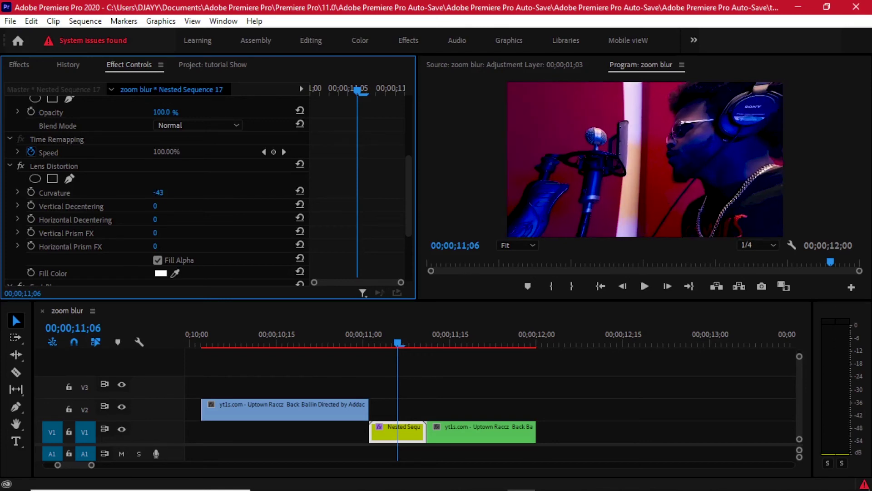
left_click_drag(158, 193, 145, 192)
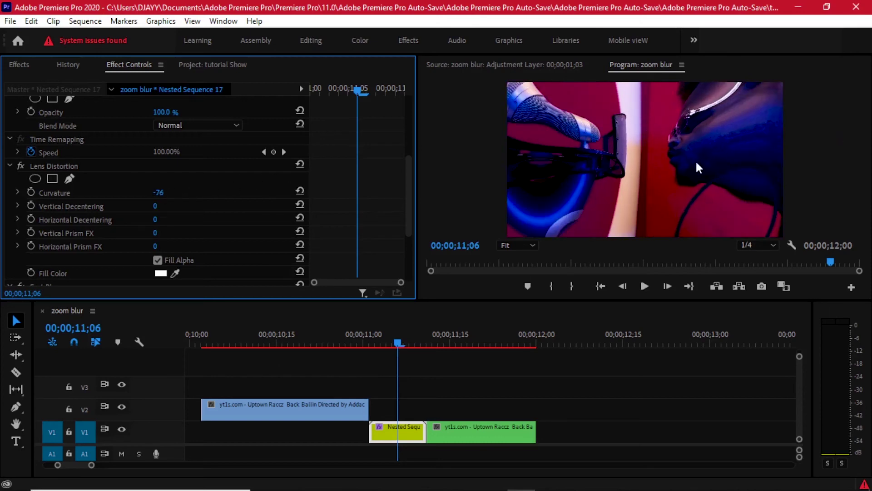
left_click(156, 192)
type("-40")
key("Return")
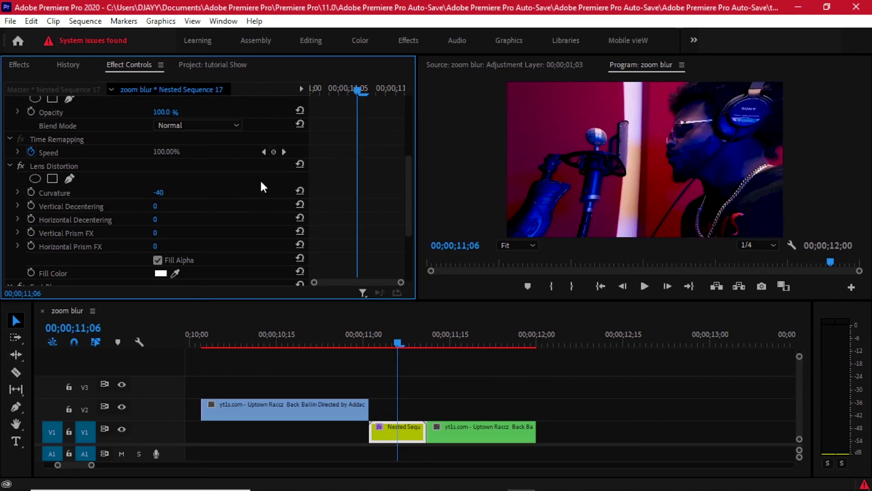
Step: Keyframe Curvature -40 at 11;06 with 0 keyframes at clip start and end, then preview the cut
left_click(30, 193)
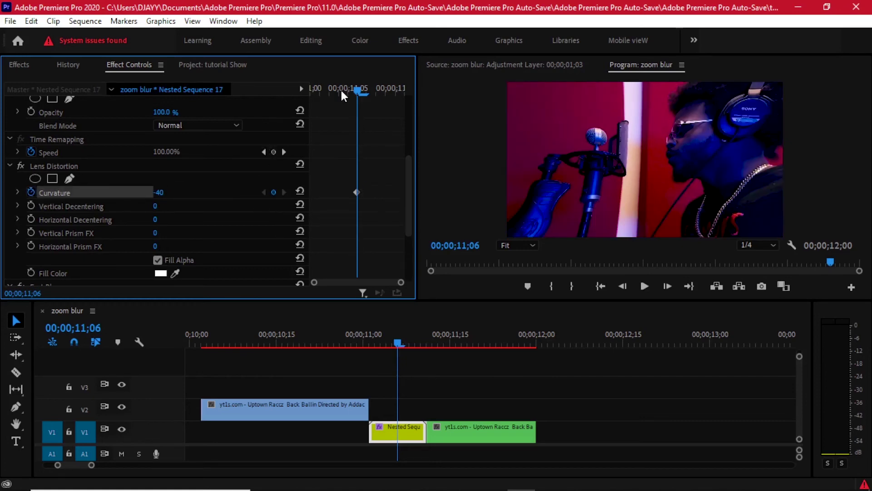
left_click(322, 90)
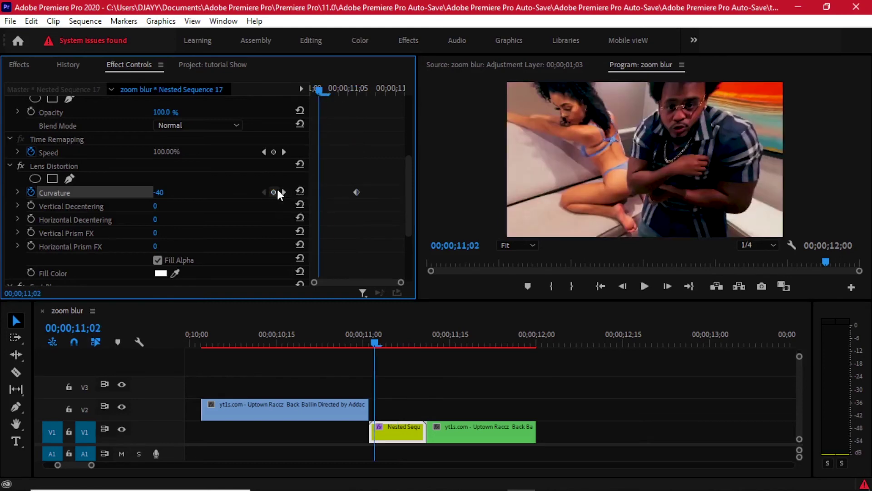
left_click(299, 191)
left_click_drag(320, 189, 312, 189)
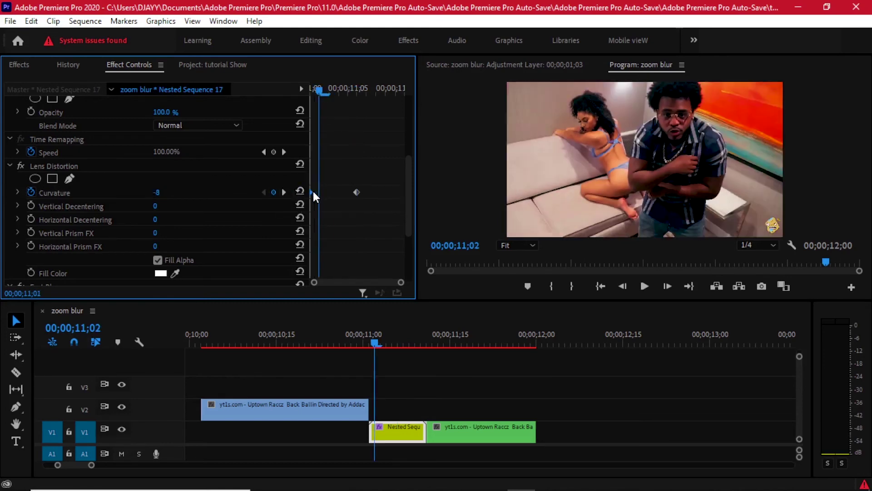
left_click_drag(366, 82, 391, 86)
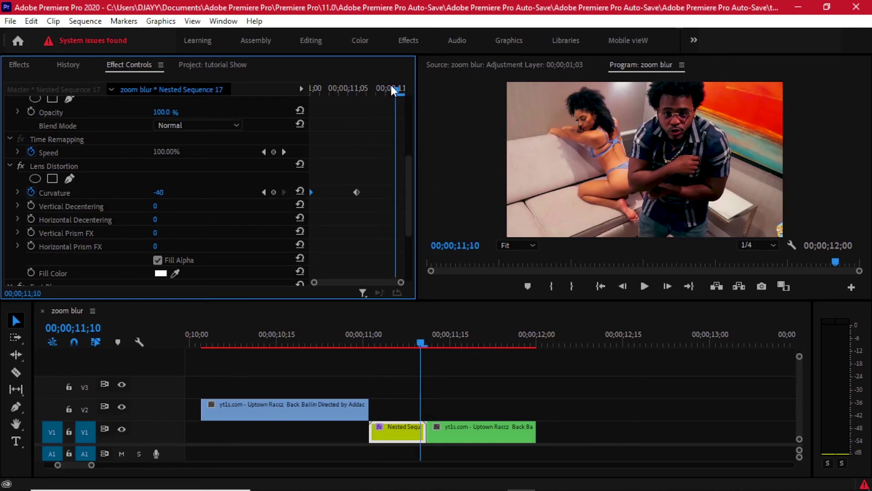
left_click(300, 190)
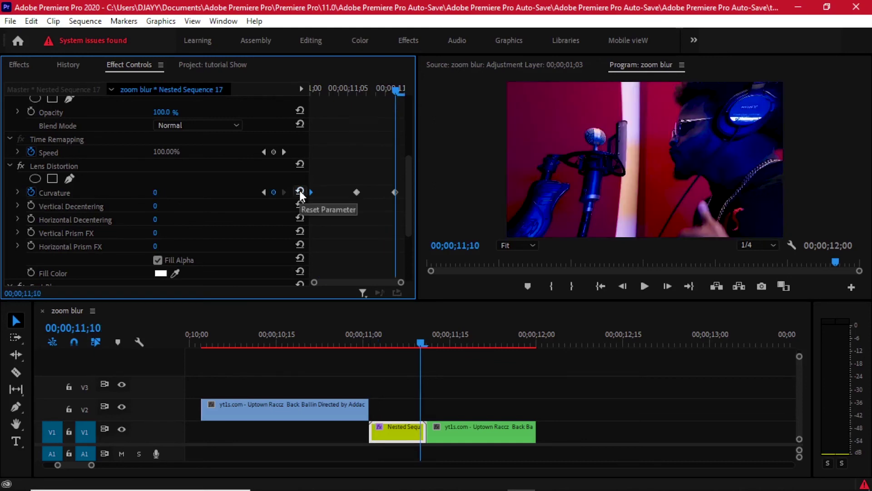
left_click(348, 341)
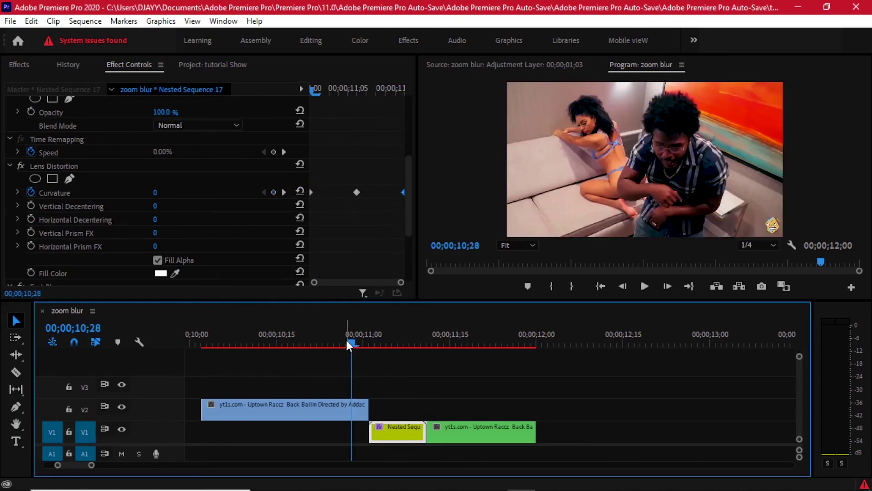
left_click_drag(346, 342, 406, 341)
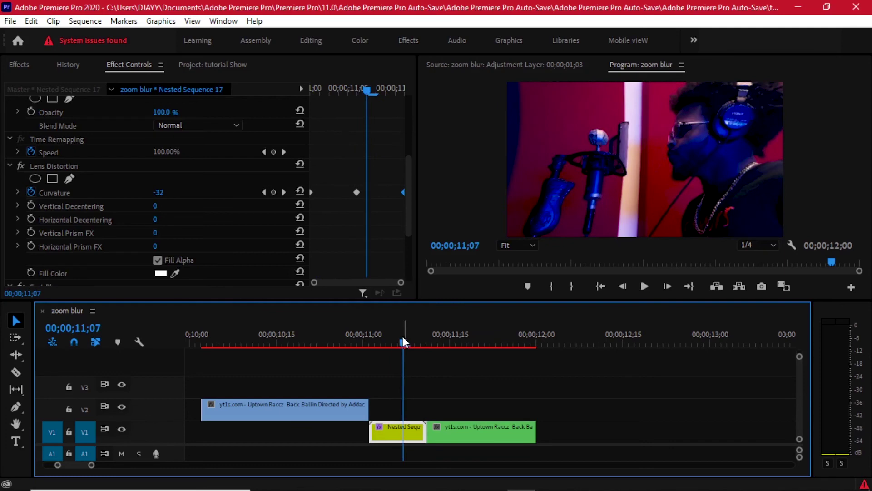
Step: Add a Fast Blur Blurriness keyframe at 11;06 and set it to 40
scroll(339, 235, "down", 3)
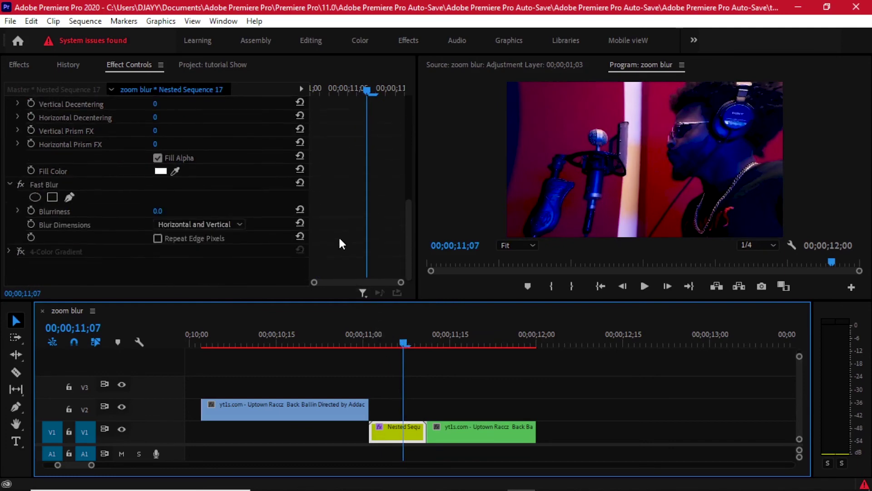
left_click(30, 210)
left_click_drag(404, 340, 375, 333)
key("space")
key("space")
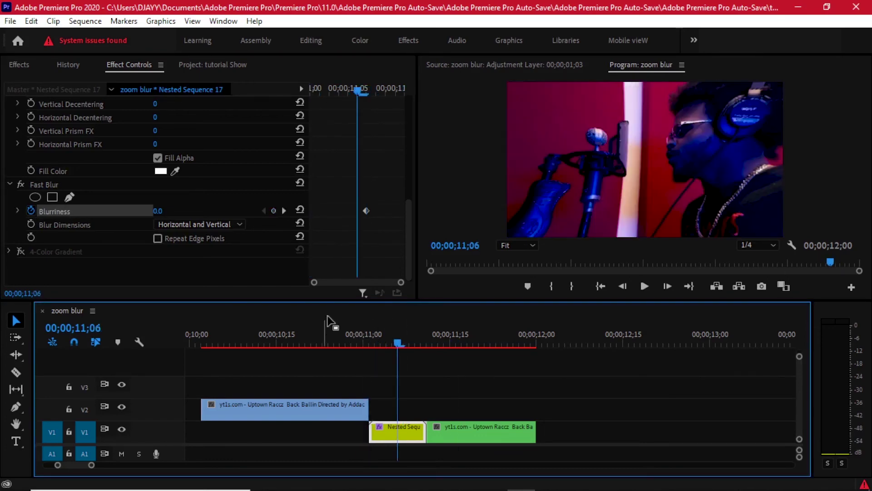
left_click(367, 210)
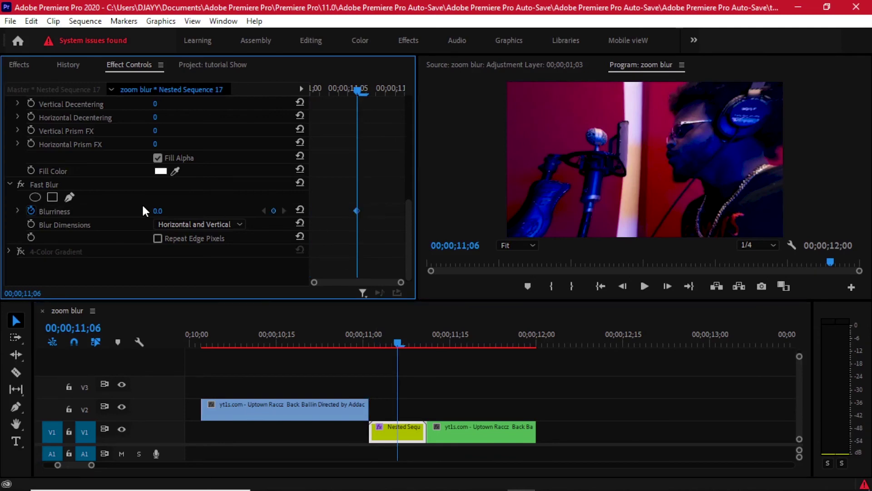
left_click(160, 210)
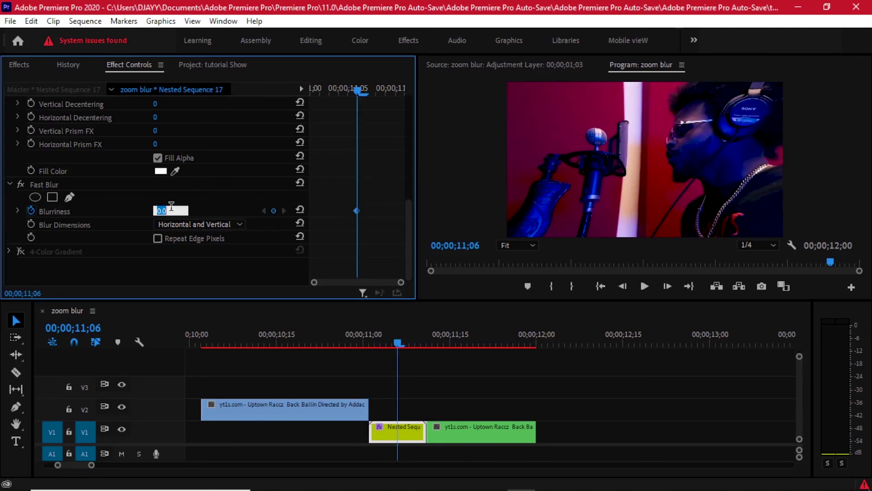
type("40")
key("Return")
Step: Add a Blurriness keyframe of 0 at the nested clip's start
left_click(318, 87)
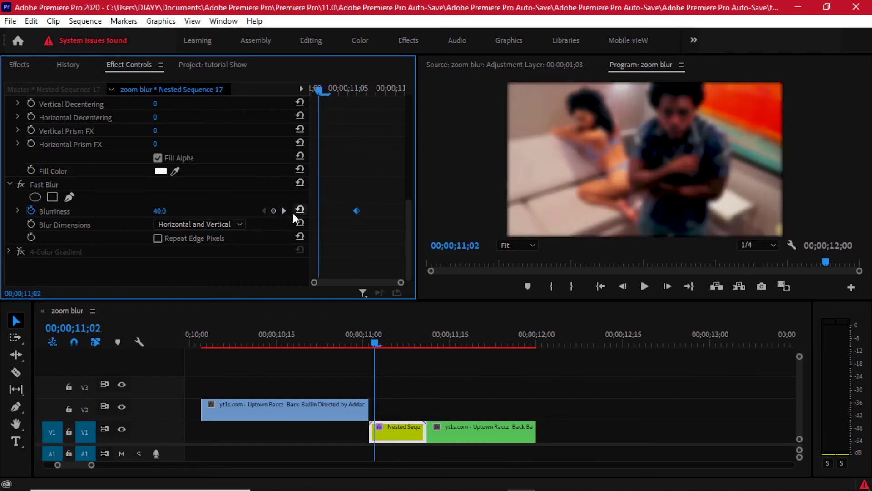
left_click(274, 210)
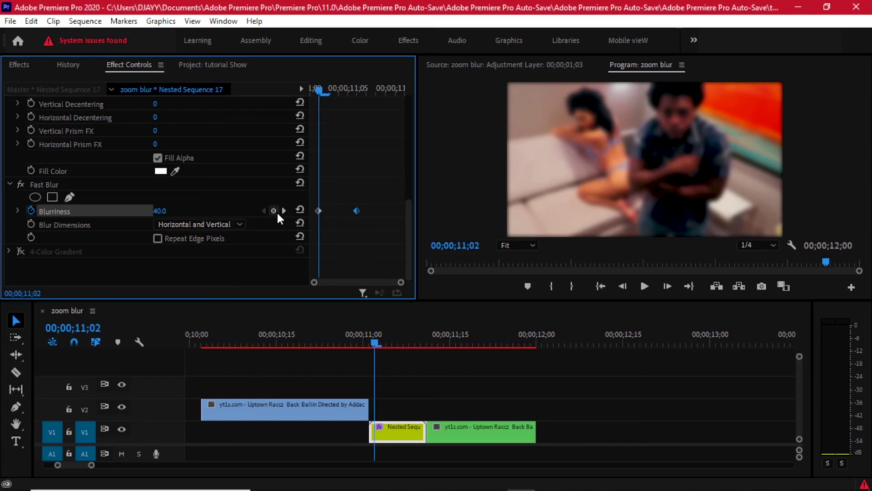
left_click(160, 211)
type("0")
key("Return")
left_click_drag(316, 216, 310, 213)
Step: Add a Blurriness keyframe of 0 at 11;10 and scrub through the transition to preview
left_click_drag(385, 85, 399, 87)
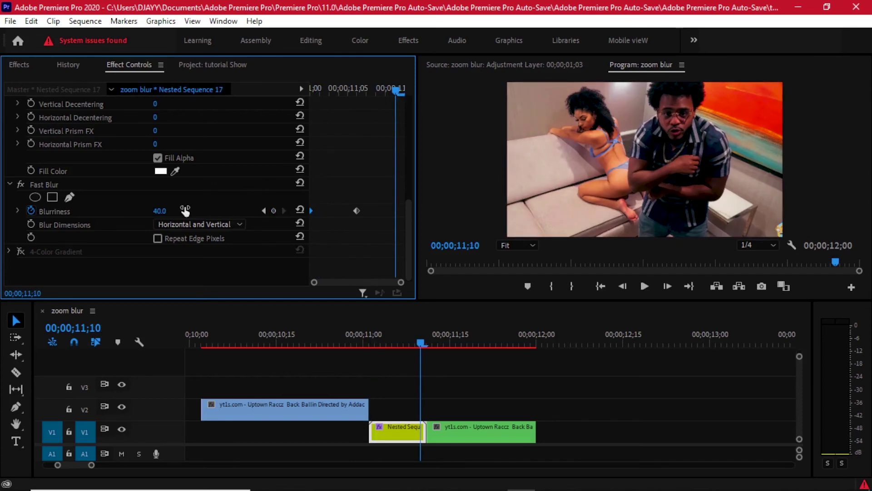
left_click(273, 211)
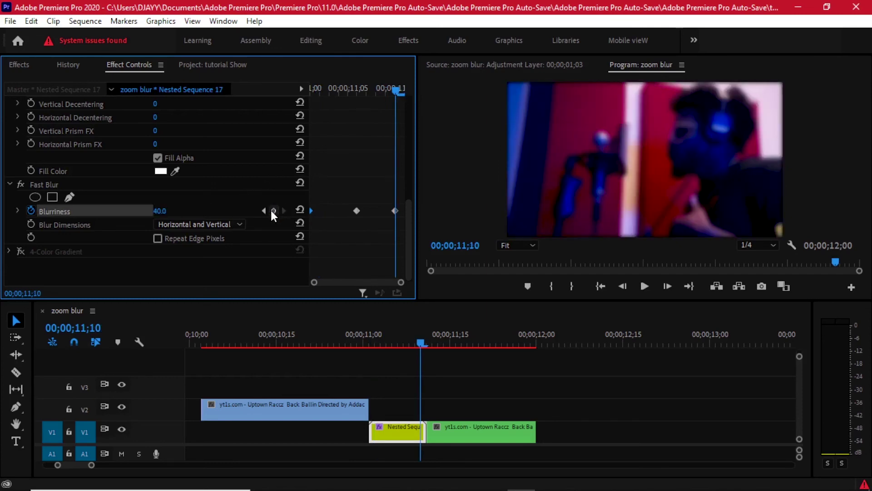
left_click(169, 210)
type("0")
key("Return")
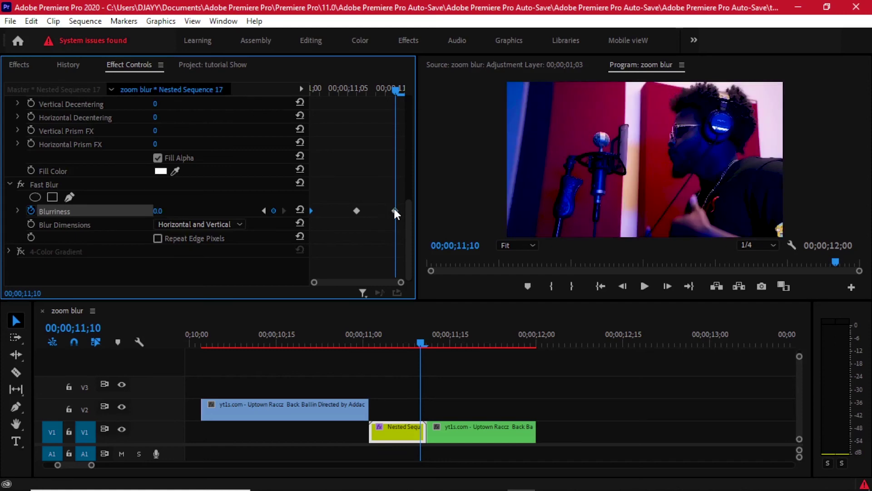
left_click_drag(319, 89, 311, 89)
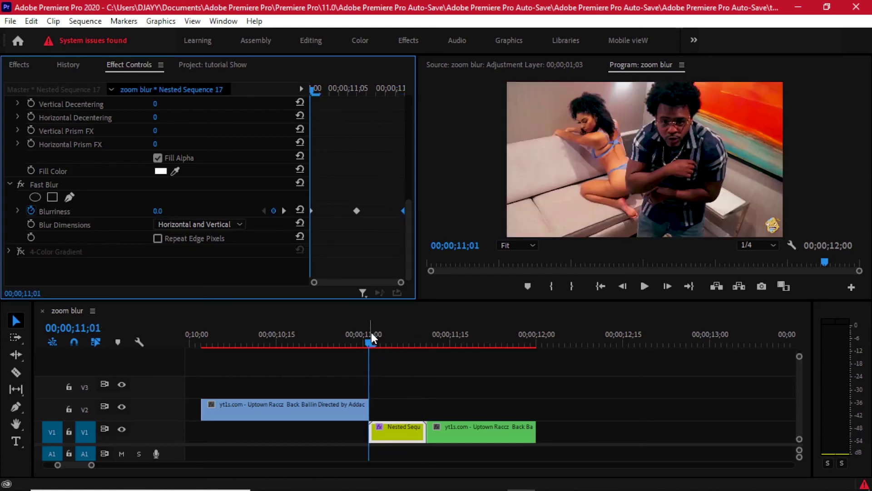
mouse_move(372, 331)
left_mouse_down()
mouse_move(422, 334)
mouse_move(371, 332)
left_mouse_up()
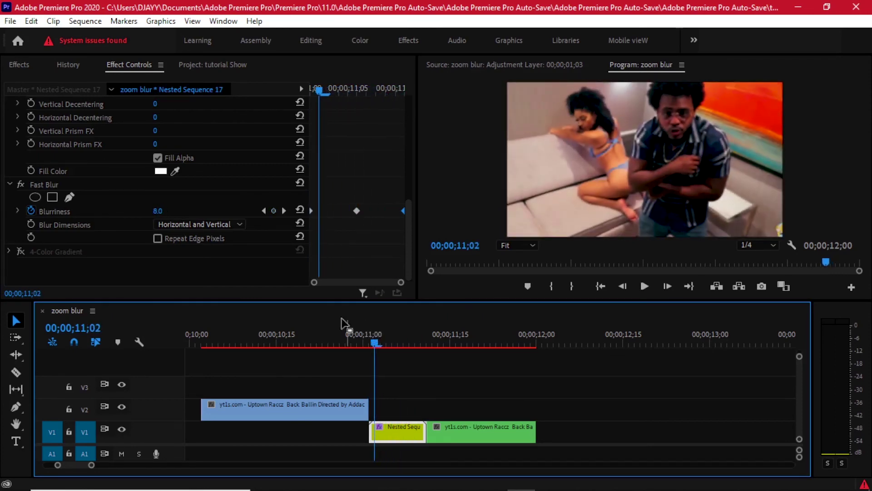
Step: Enable the 4-Color Gradient at 11;06 and set its Blending Mode to Soft Light
left_click(9, 251)
left_click(18, 251)
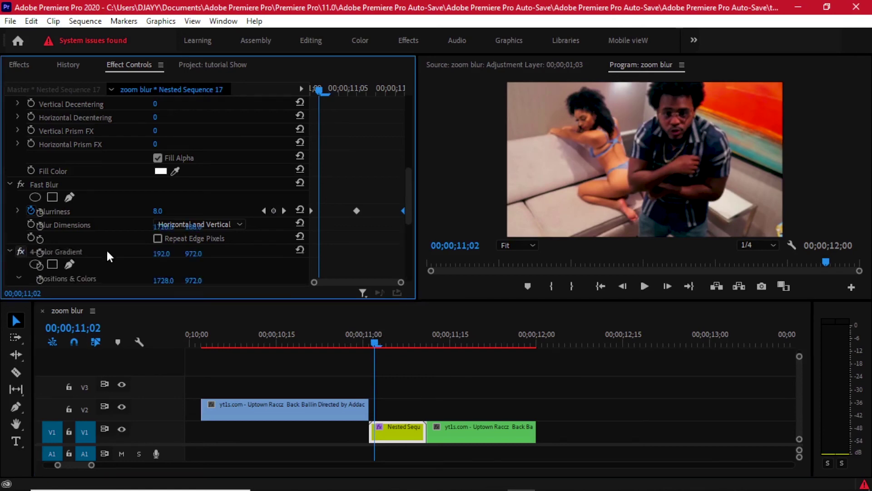
scroll(114, 245, "down", 5)
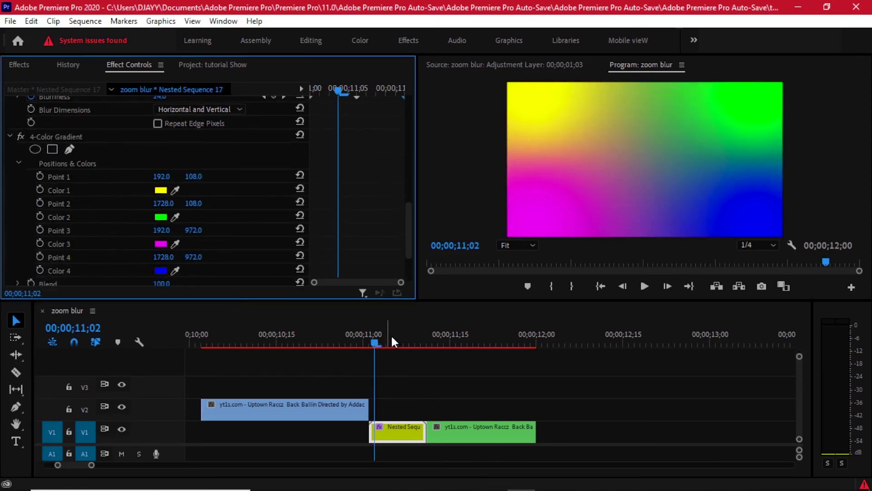
left_click(402, 334)
scroll(371, 213, "down", 1)
scroll(372, 209, "down", 3)
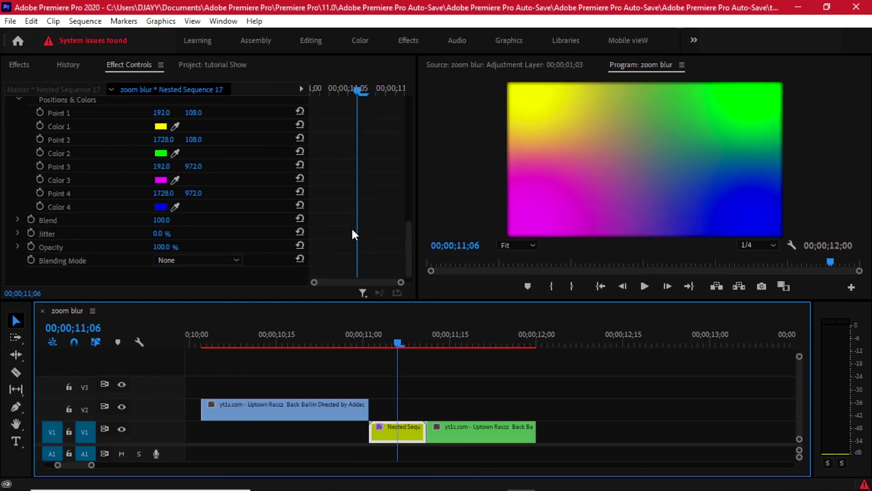
scroll(352, 234, "down", 1)
left_click(193, 249)
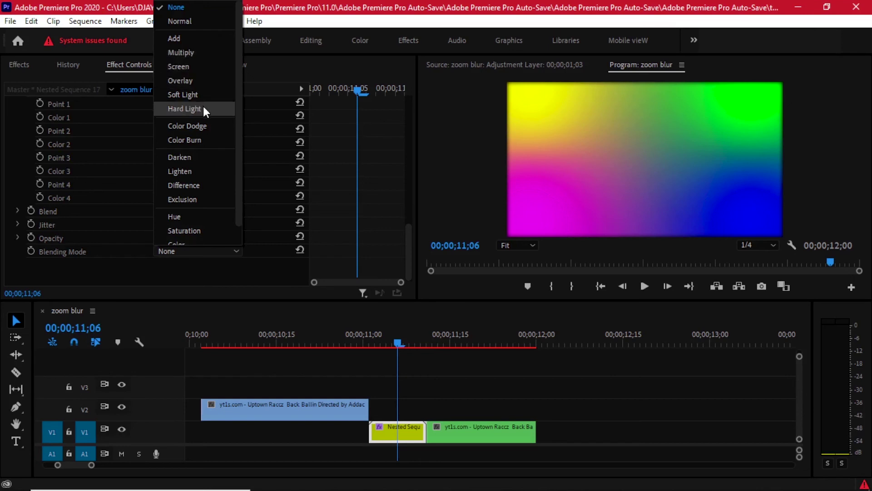
left_click(204, 93)
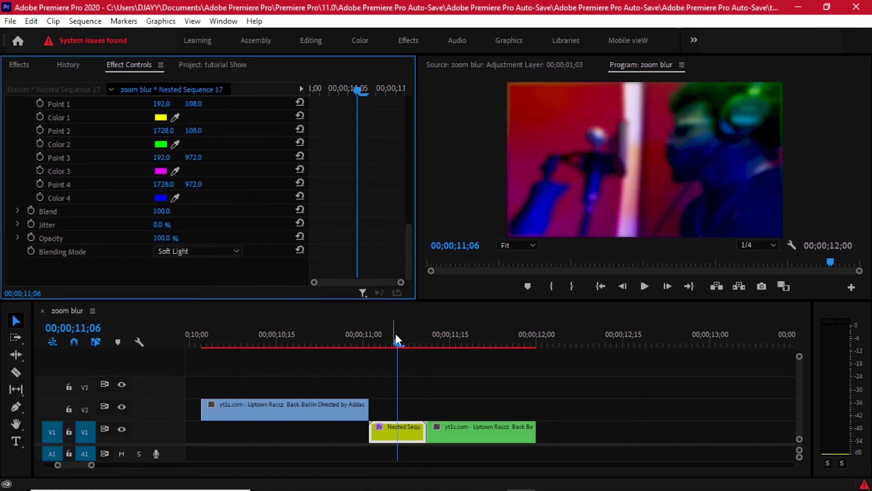
left_click_drag(396, 333, 385, 338)
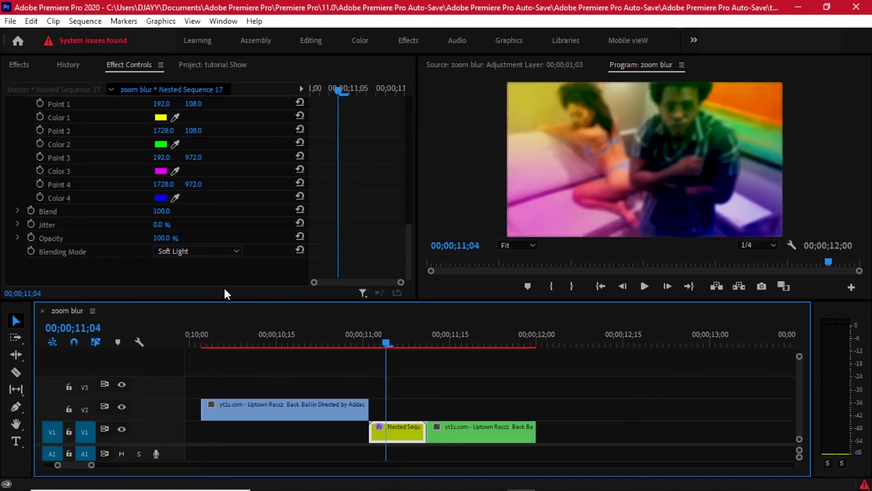
Step: Set the gradient's Opacity to 68%, after trying 75% and 70%
left_click(161, 237)
type("75")
key("Return")
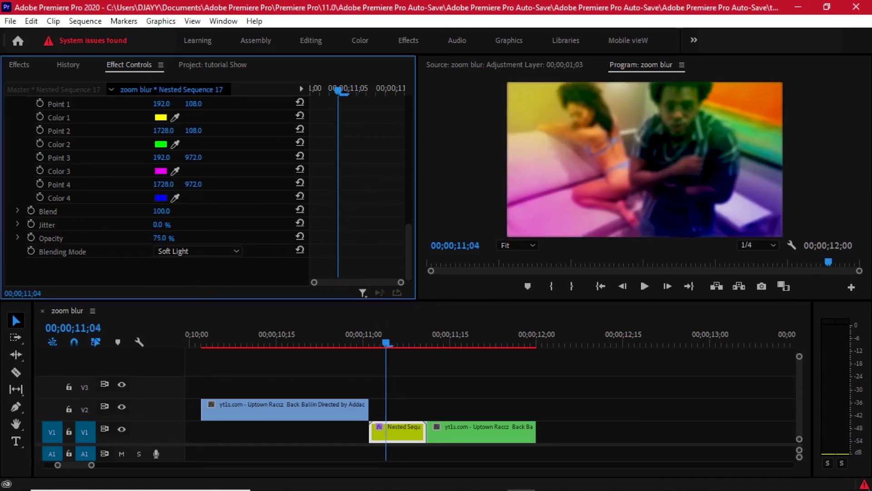
type("70")
key("Return")
type("68")
key("Return")
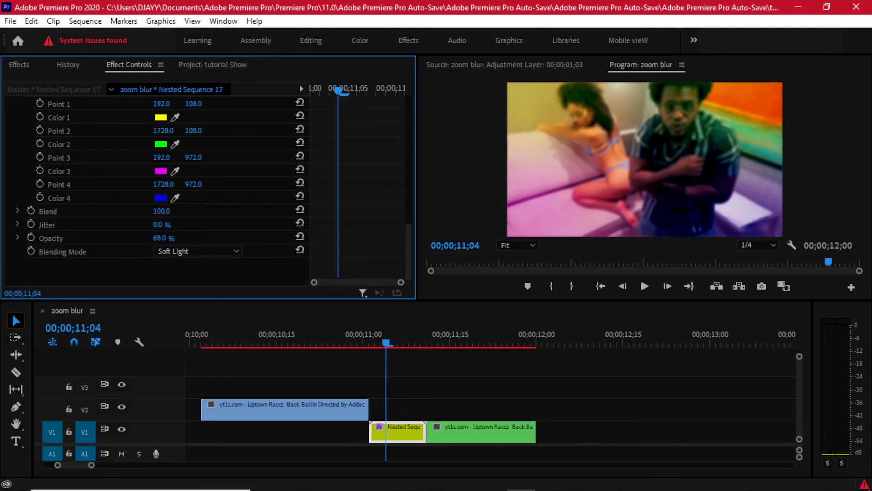
Step: Drag the gradient's Point 1 down and right in the Program monitor
scroll(319, 237, "up", 3)
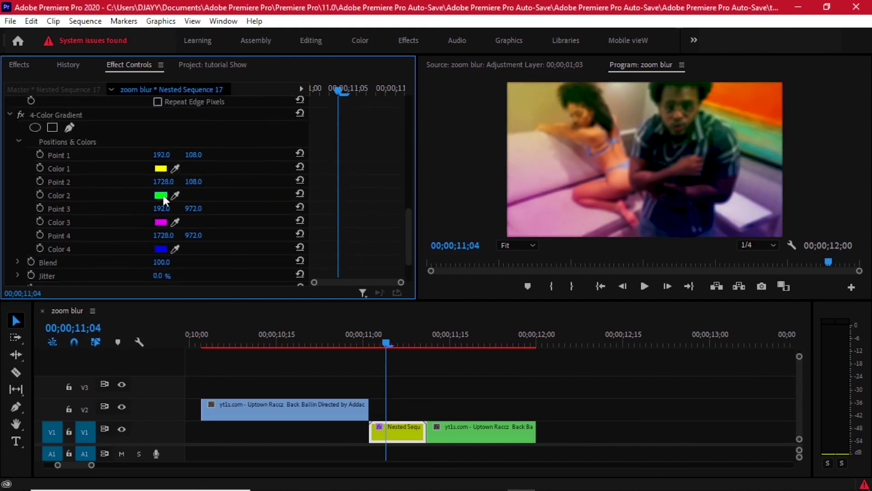
left_click(69, 156)
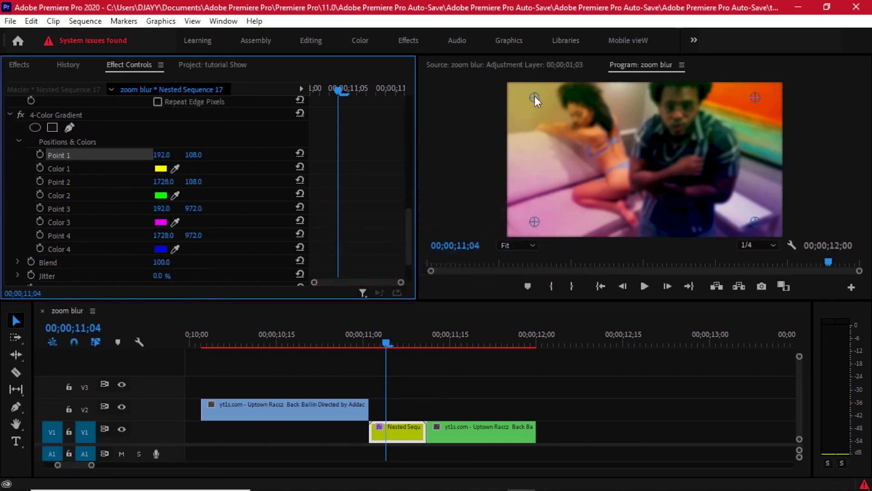
left_click_drag(535, 96, 549, 114)
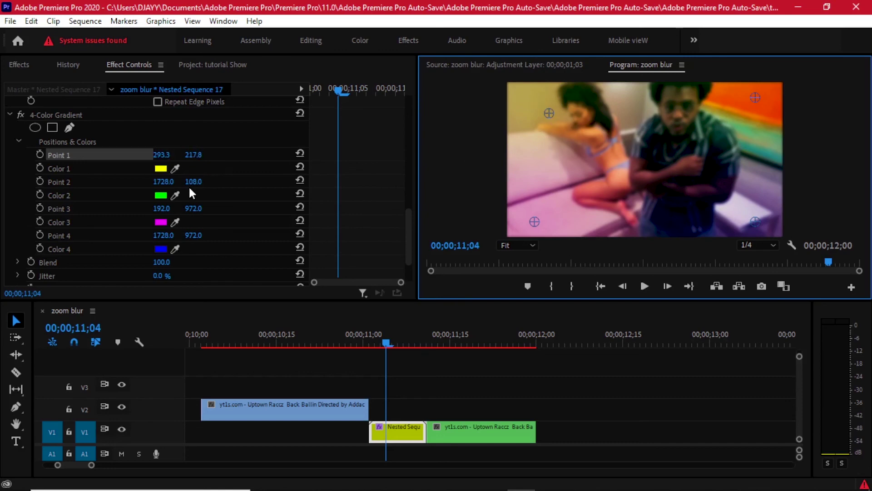
left_click(154, 173)
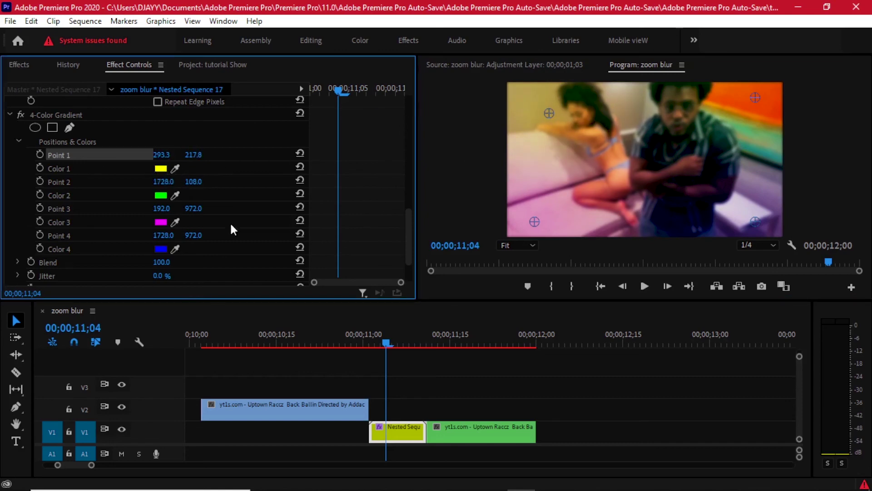
Step: Change the gradient's Color 3 to cyan
left_click(160, 222)
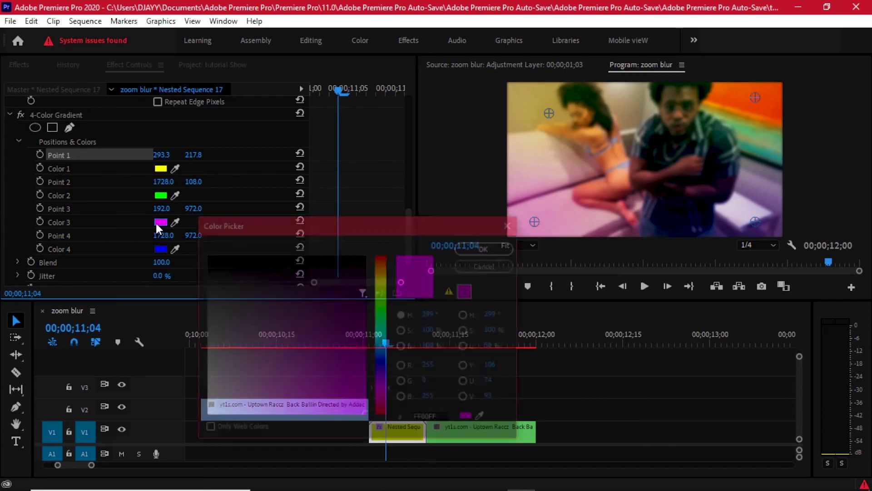
left_click_drag(382, 295, 390, 329)
left_click(356, 395)
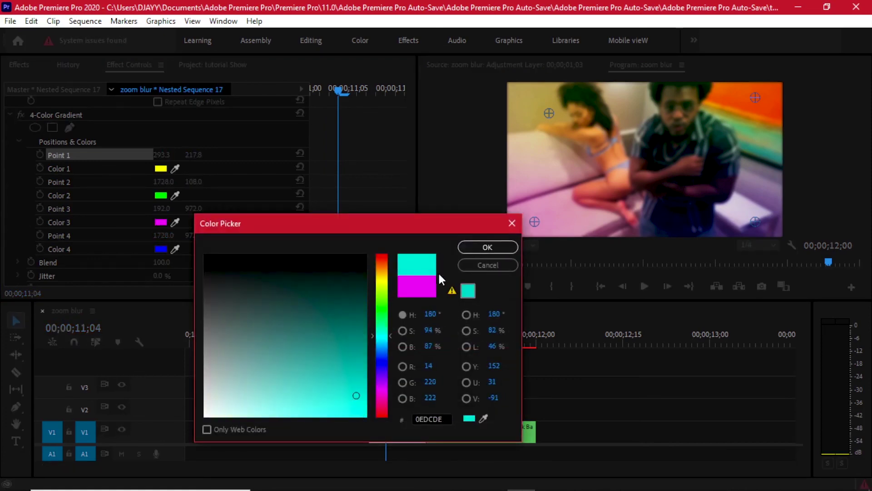
left_click(487, 247)
Step: Change Color 4 to purple 820FD2, after first trying orange-yellow
left_click(161, 248)
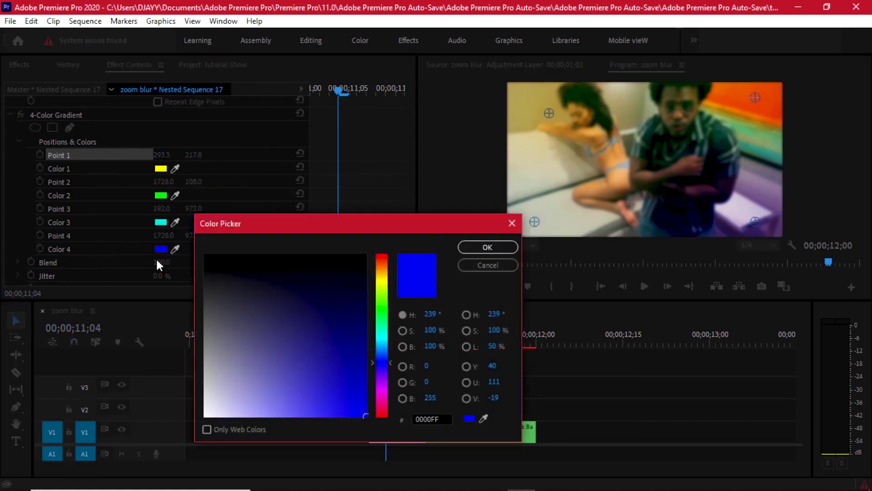
left_click_drag(383, 398, 378, 420)
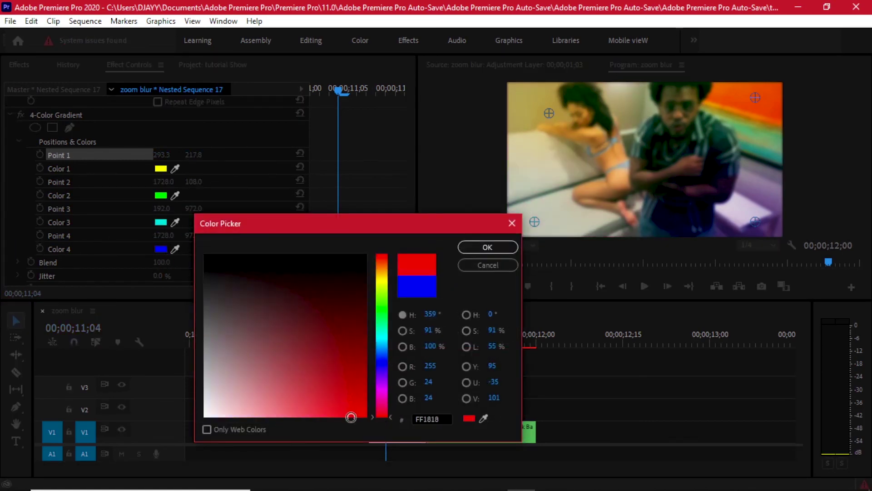
left_click_drag(386, 380, 379, 272)
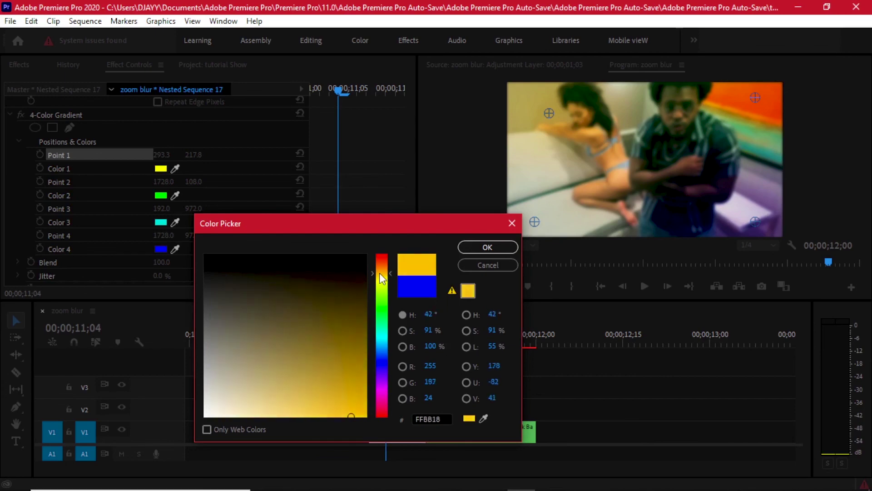
left_click(481, 247)
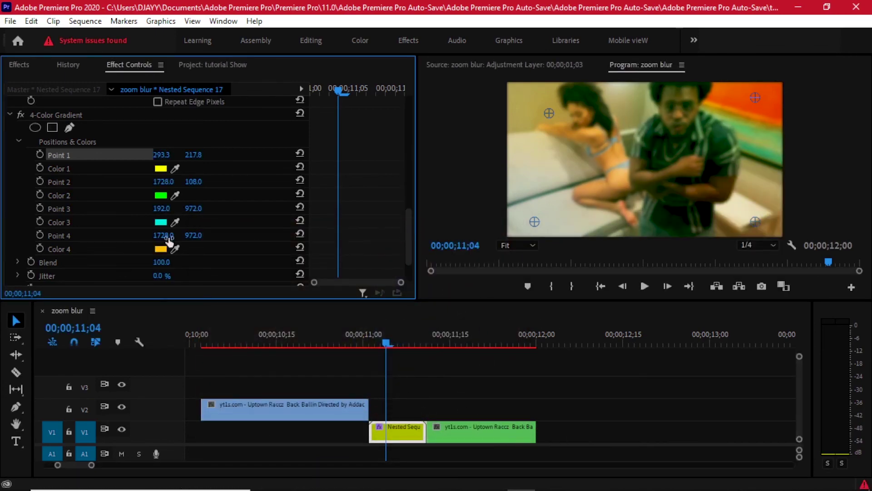
left_click(159, 249)
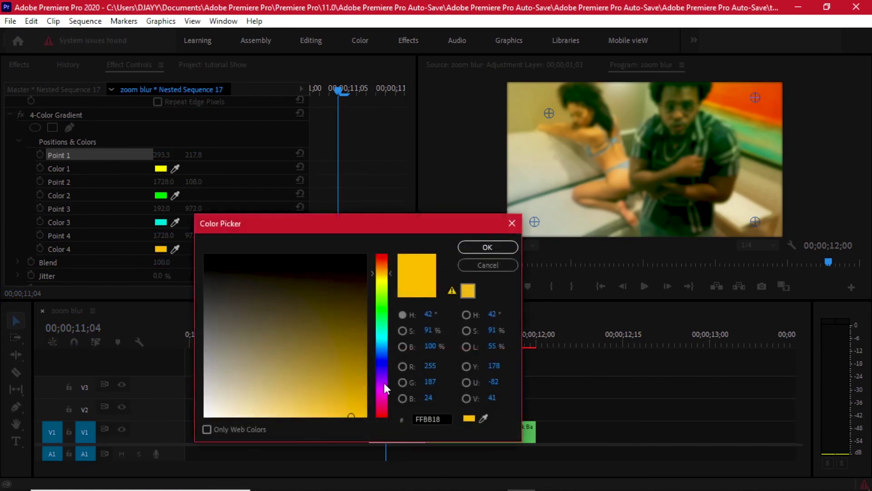
left_click_drag(385, 384, 380, 377)
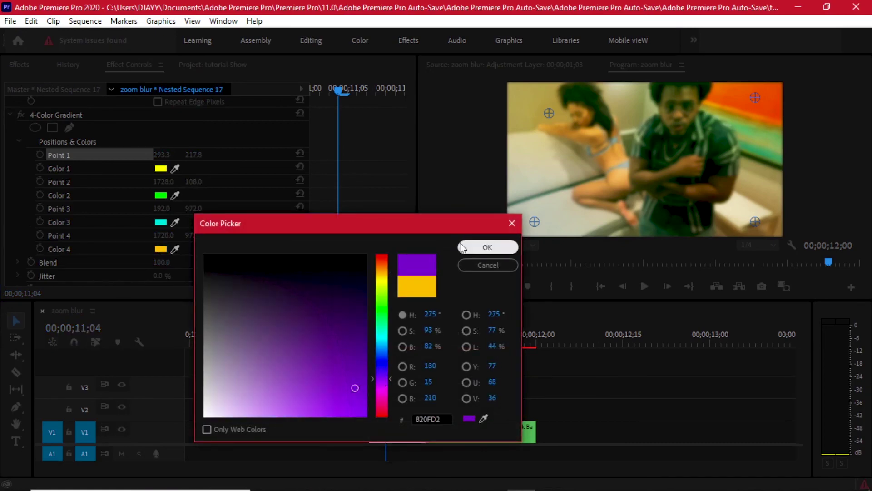
left_click(482, 247)
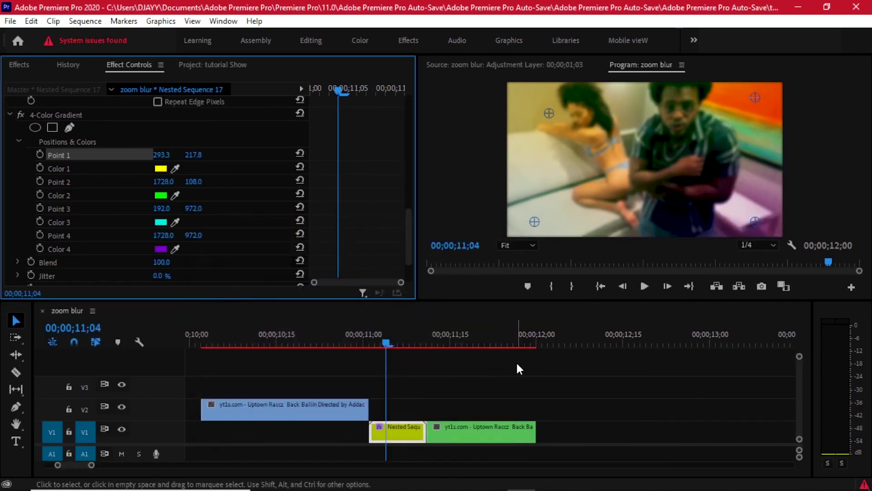
left_click(482, 384)
left_click(374, 343)
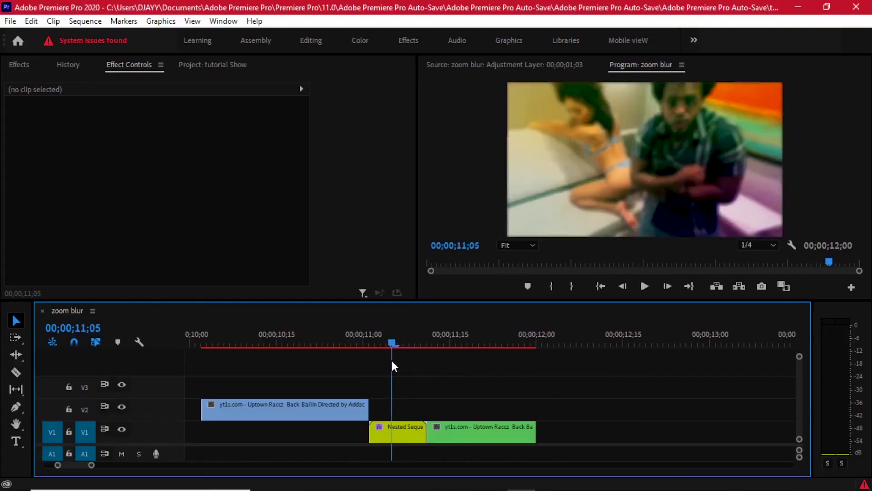
mouse_move(391, 359)
left_mouse_down()
mouse_move(356, 365)
mouse_move(445, 359)
mouse_move(409, 359)
mouse_move(392, 343)
left_mouse_up()
left_click(396, 431)
left_click(419, 341)
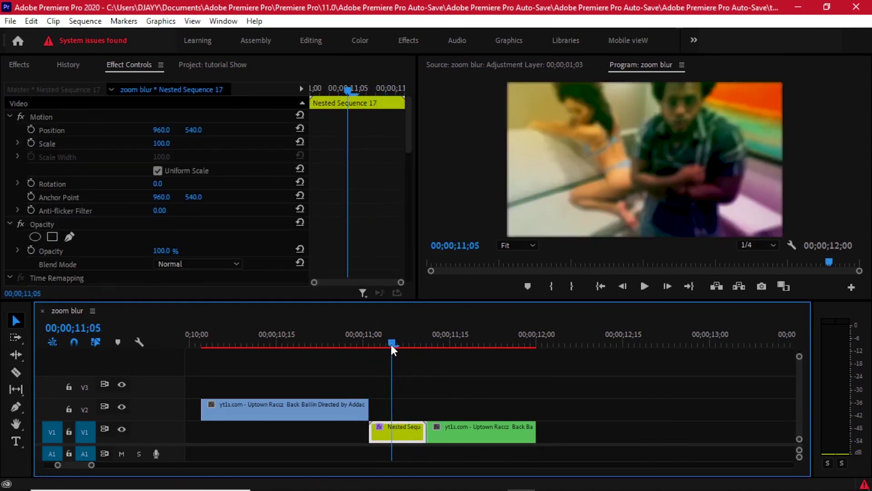
key("minus")
key("minus")
key("minus")
key("minus")
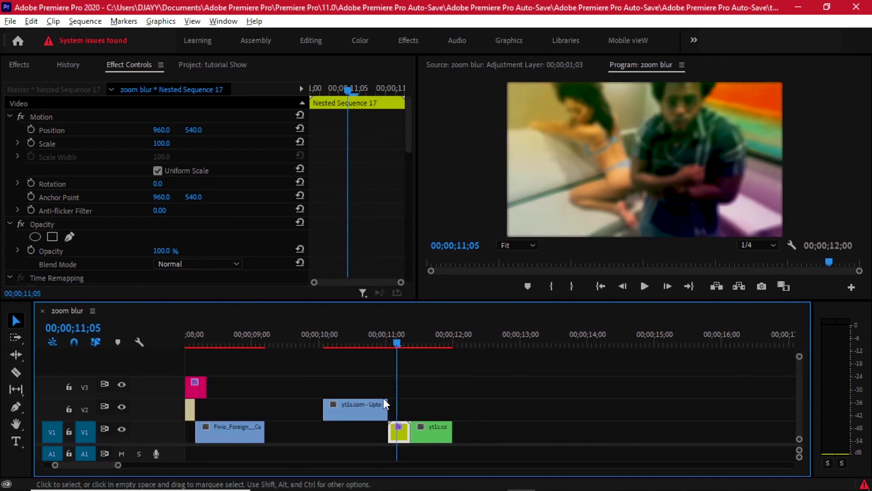
key("equal")
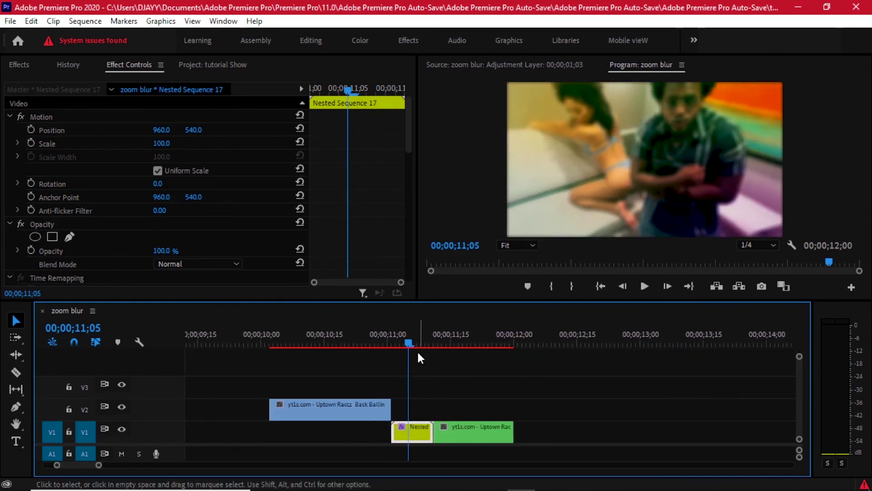
key("equal")
mouse_move(417, 350)
left_mouse_down()
mouse_move(463, 354)
mouse_move(408, 357)
left_mouse_up()
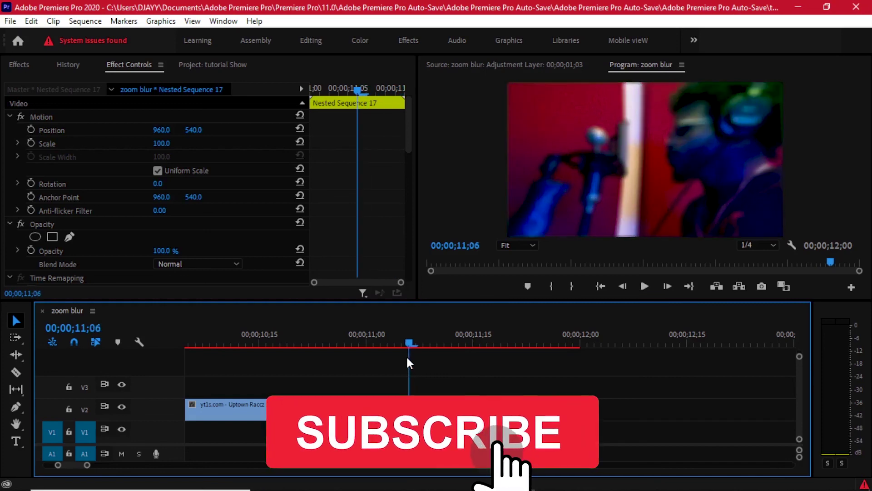